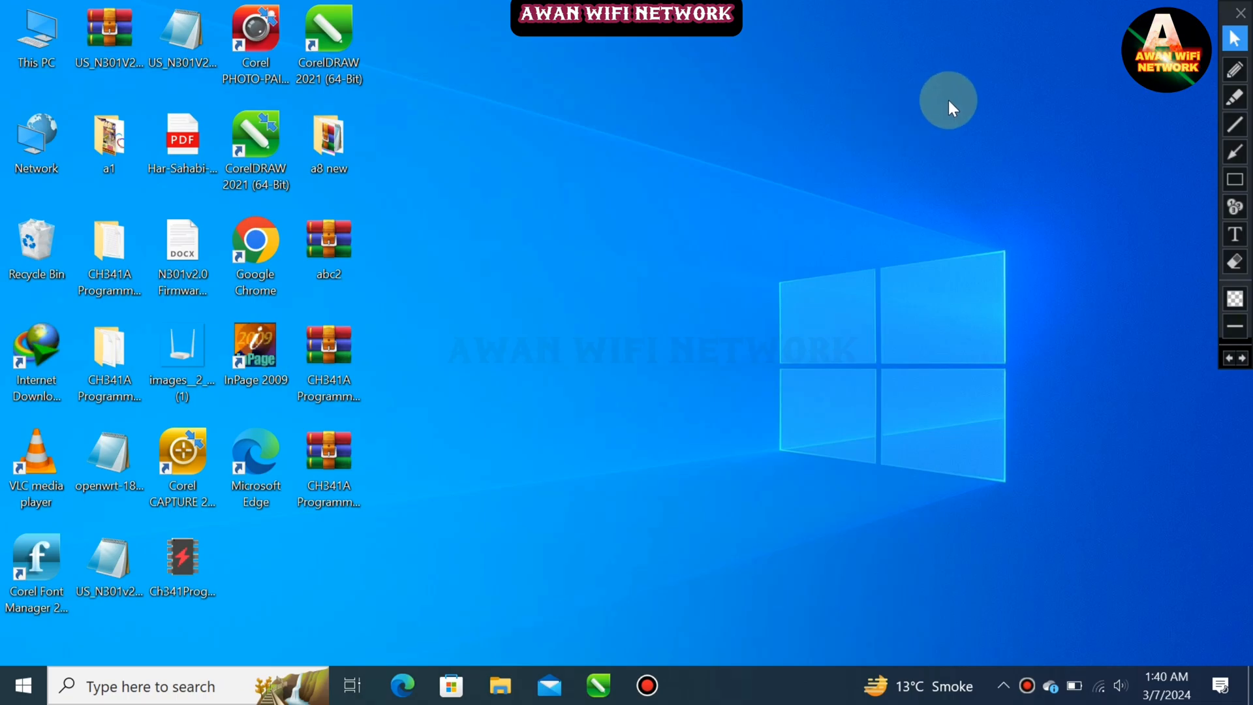
# Launch Google Chrome and open it with the a1 profile
pyautogui.click(242, 262)
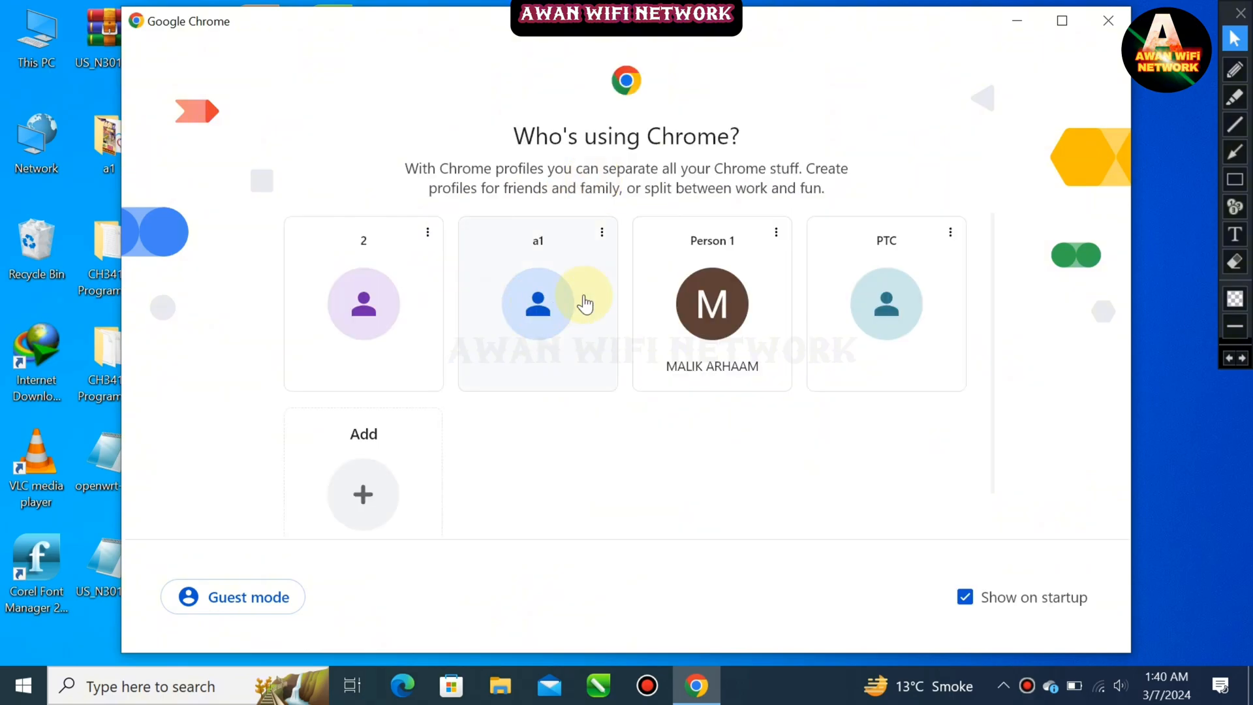
pyautogui.click(839, 324)
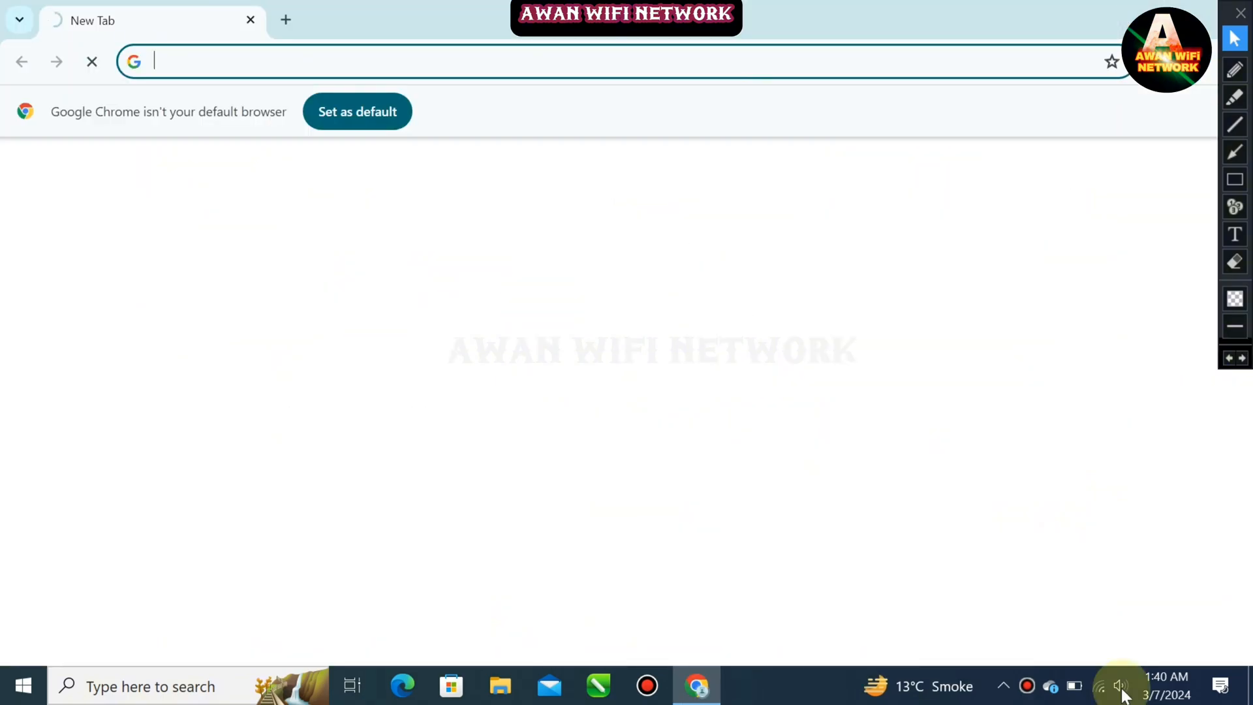
# Connect the computer to the open Tenda_5EBAE0 Wi-Fi network
pyautogui.click(1099, 687)
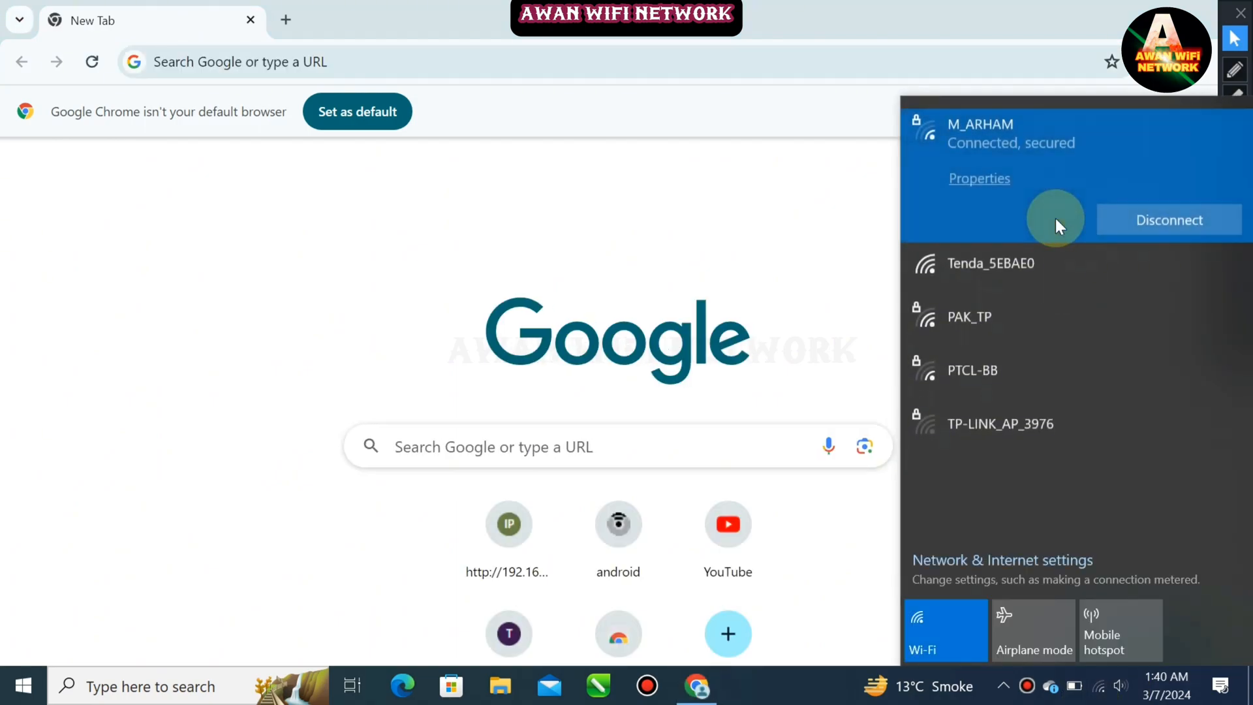
pyautogui.click(1043, 269)
pyautogui.click(1189, 318)
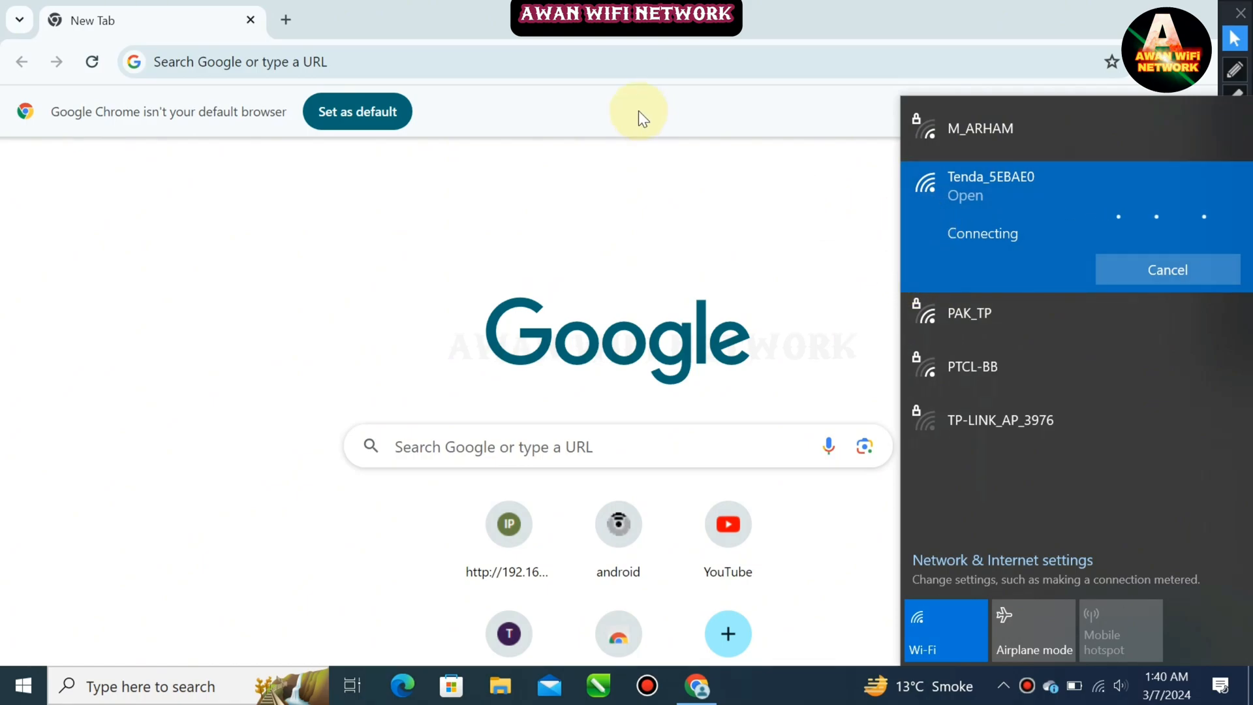
# Go to the router's admin address 192.168.0.1 in the browser
pyautogui.click(597, 60)
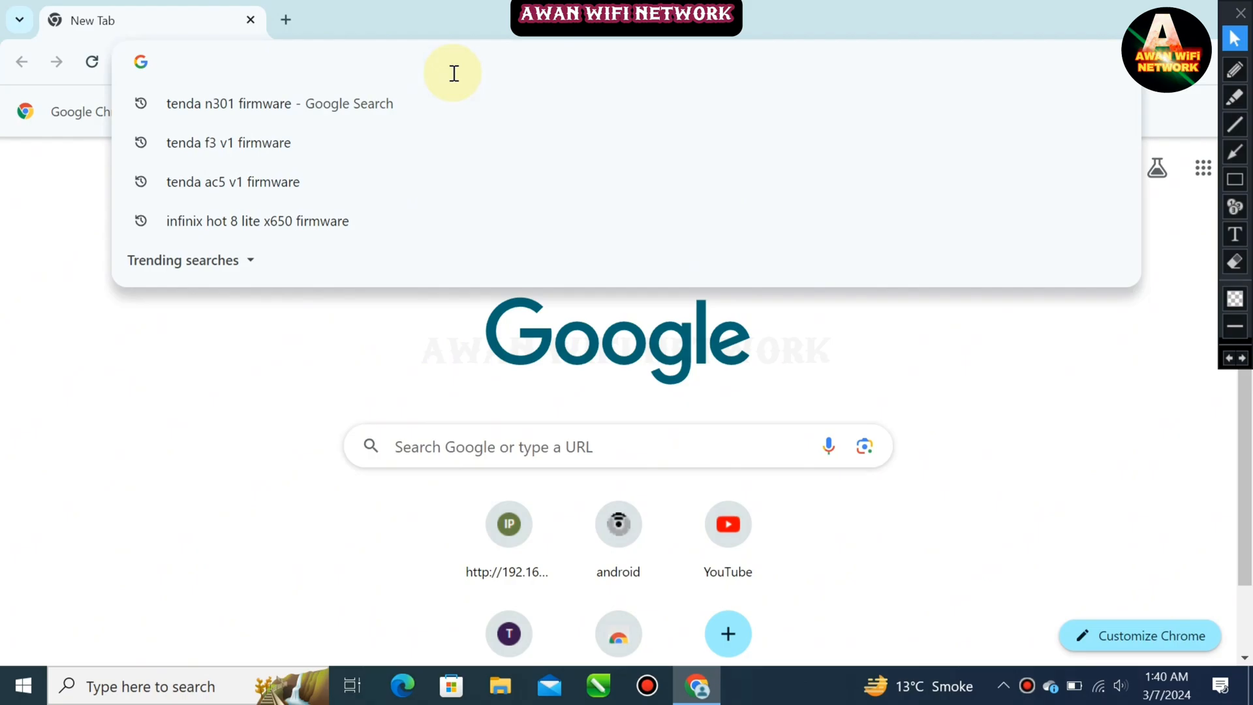
pyautogui.write('192.168.2.1')
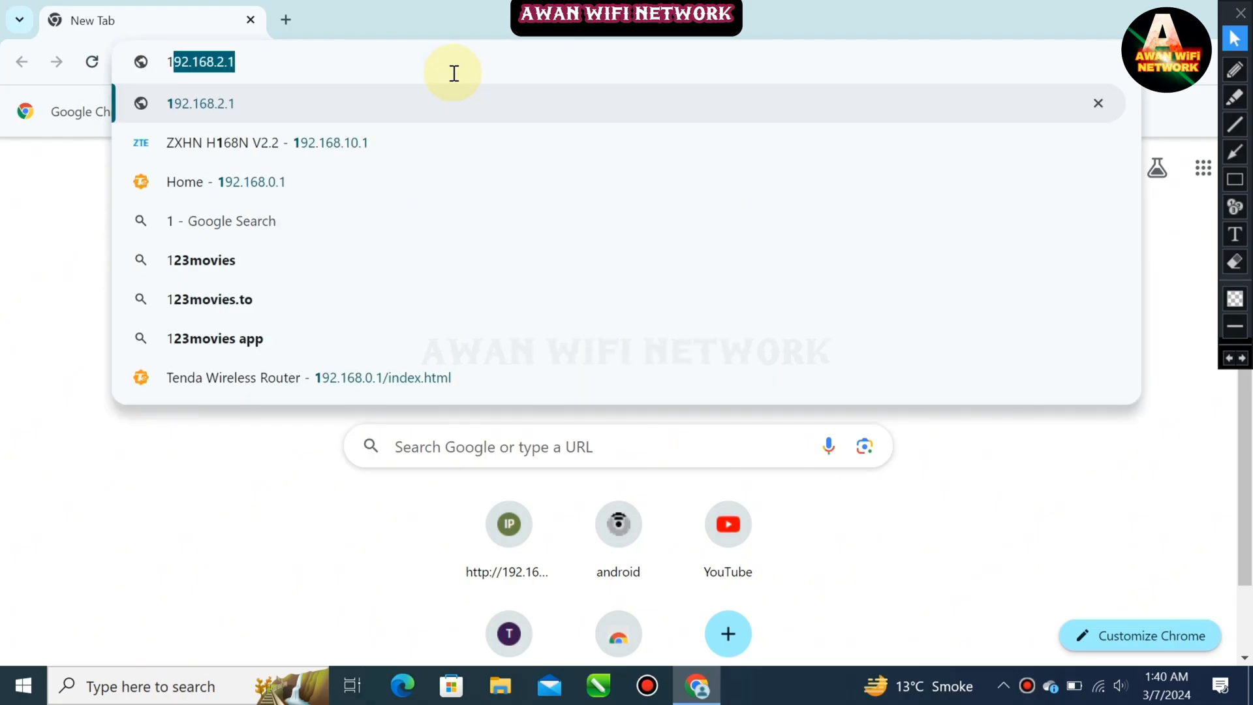
pyautogui.press('Down')
pyautogui.press('Down')
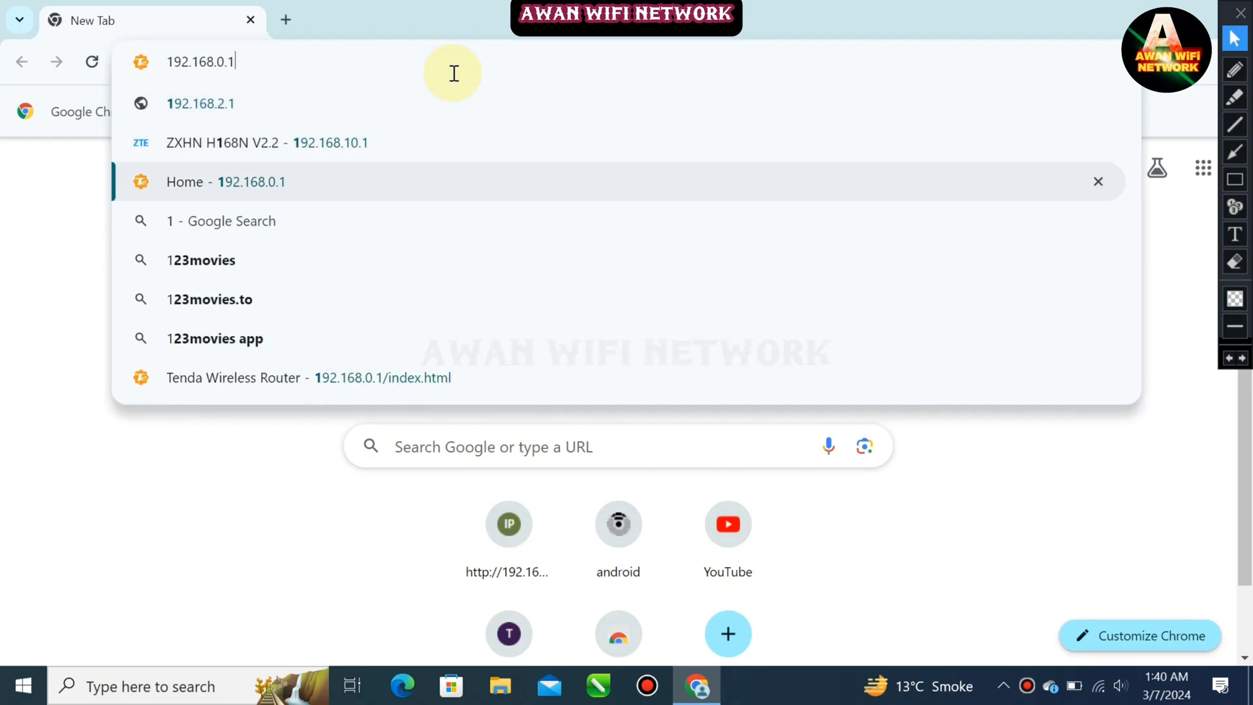
pyautogui.press('Return')
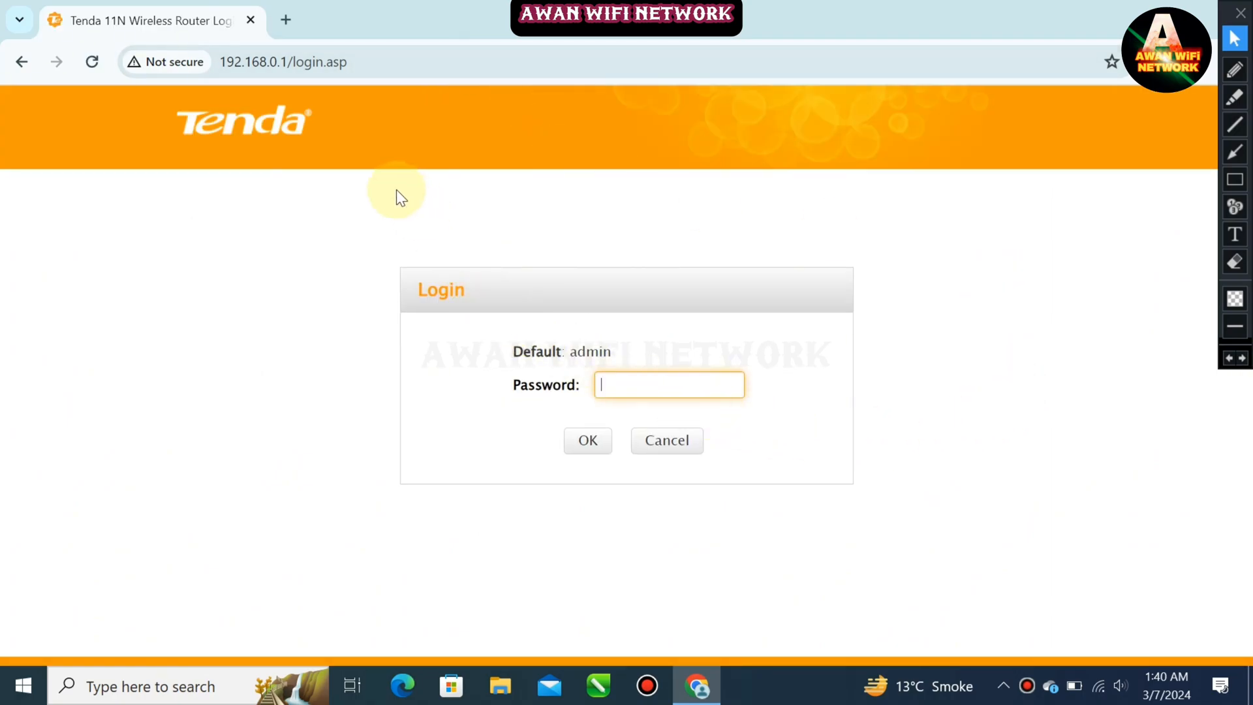
# Enter the router login password and sign in to the admin page
pyautogui.moveTo(92, 103); pyautogui.dragTo(693, 358)
pyautogui.click(695, 359)
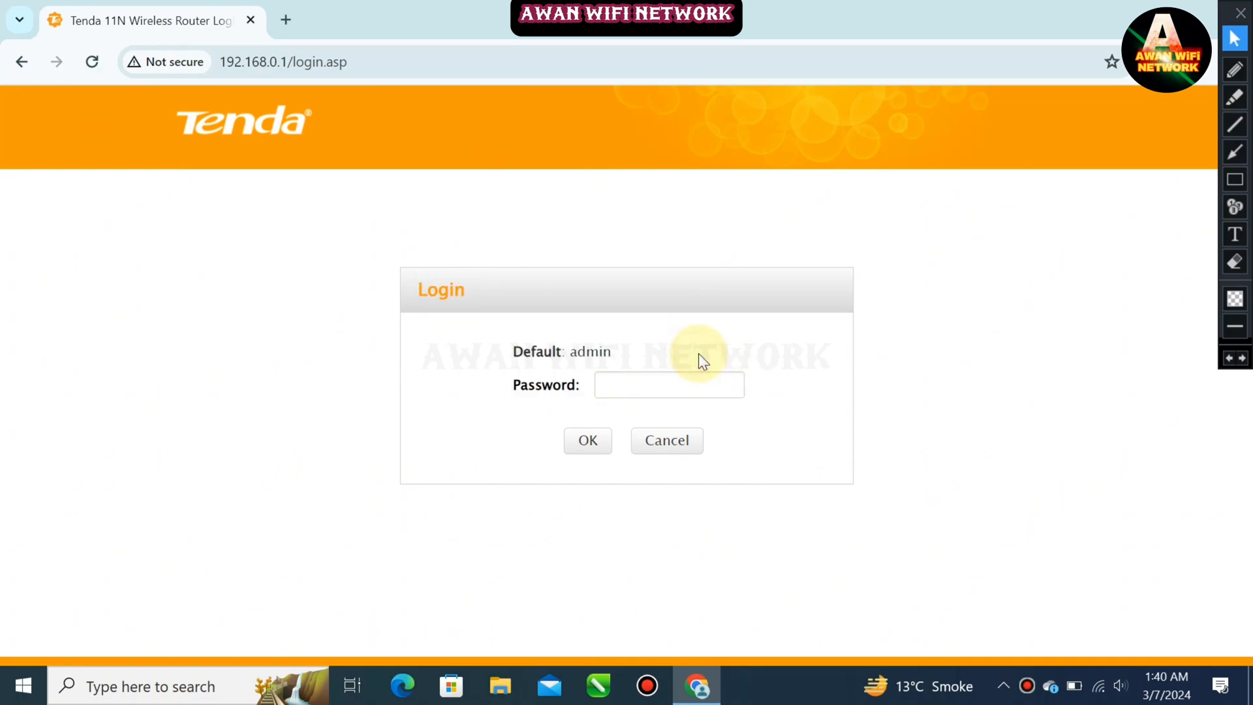
pyautogui.click(674, 399)
pyautogui.write('ad')
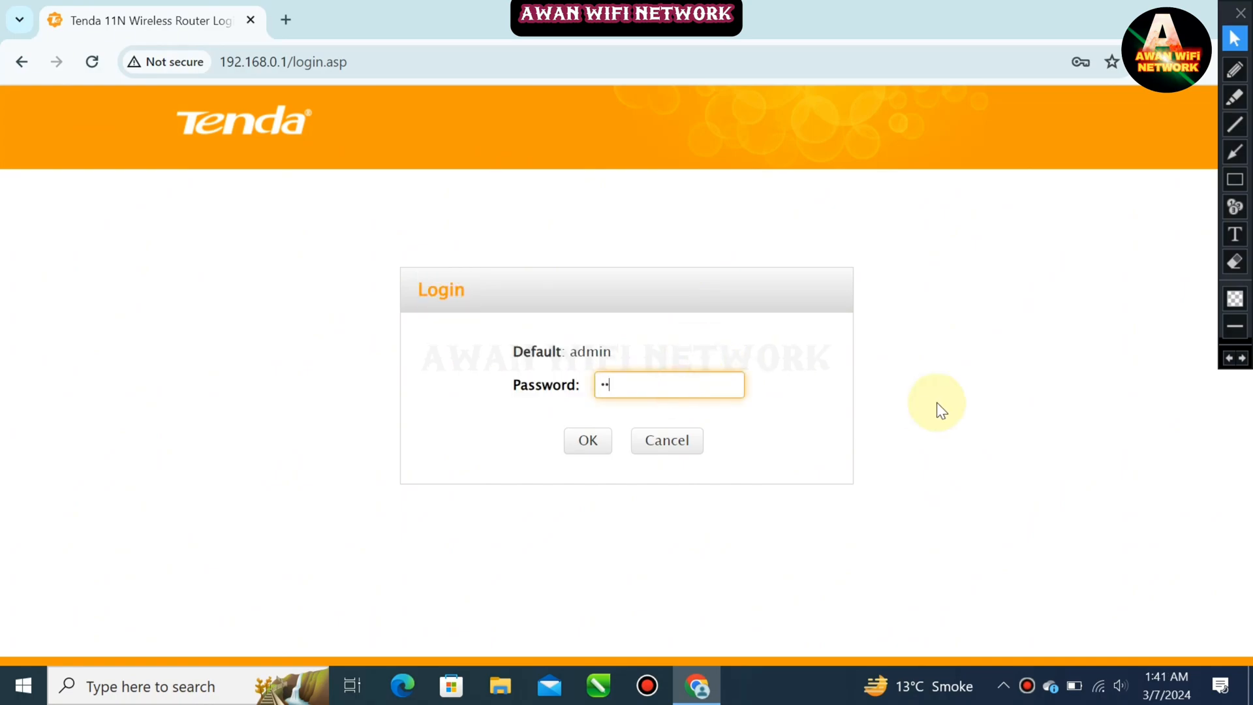
pyautogui.write('min')
pyautogui.press('Return')
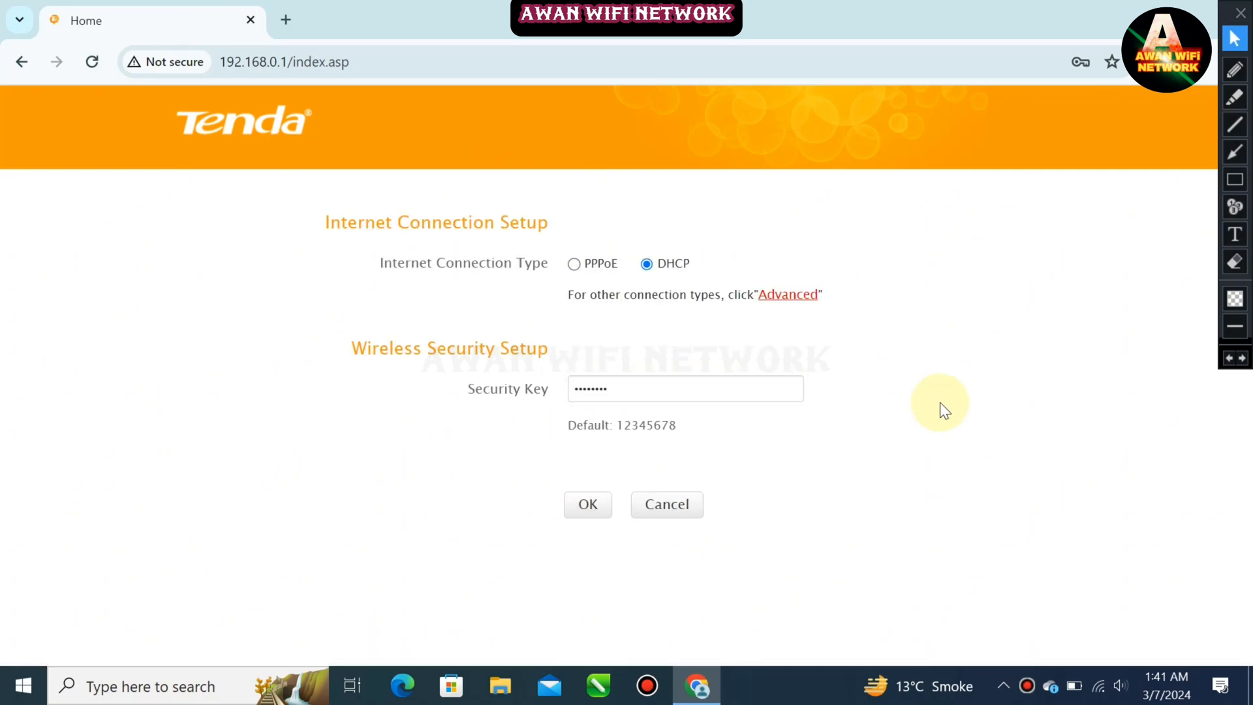
# Open the Advanced settings, then go to the Upgrade page under Tools
pyautogui.click(658, 393)
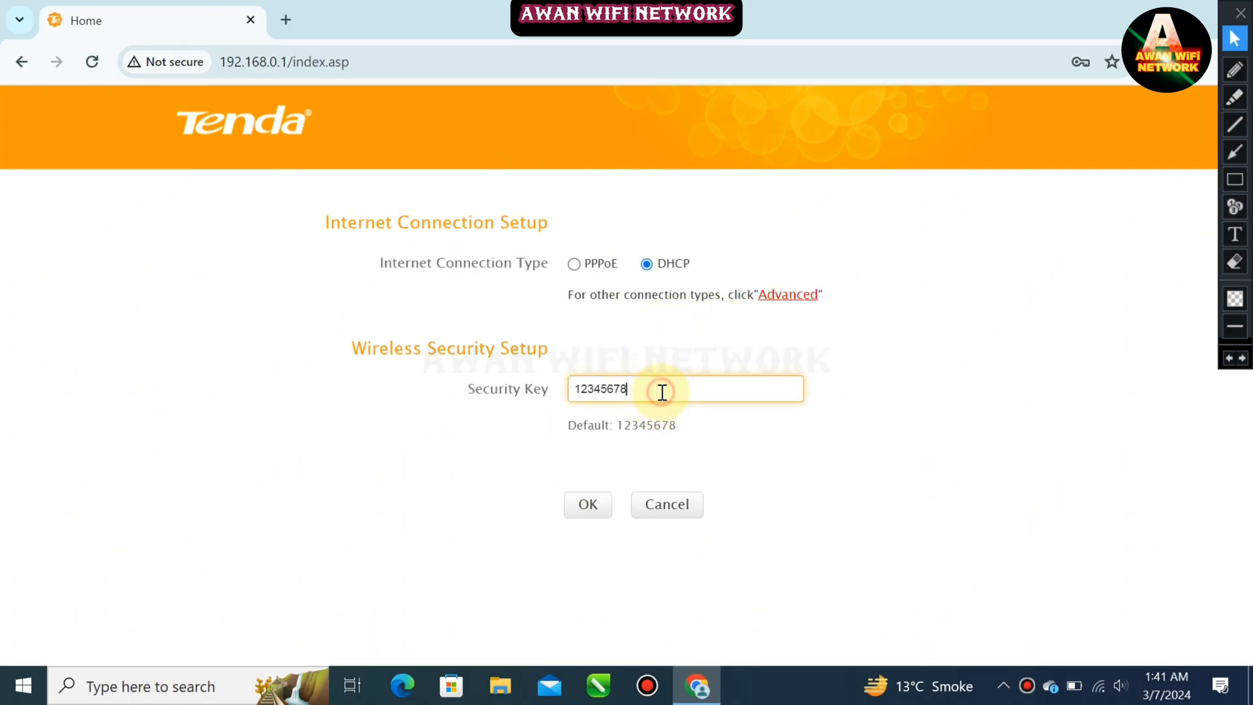
pyautogui.click(790, 294)
pyautogui.scroll(-5, 668, 291)
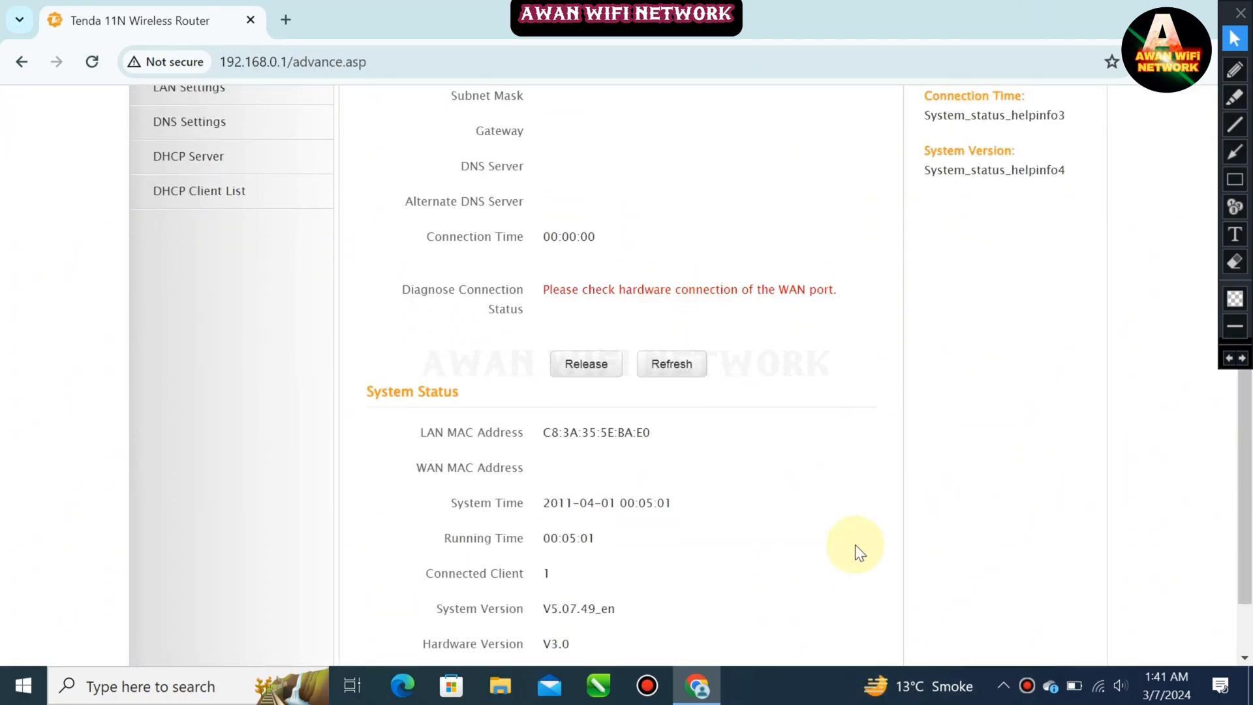
pyautogui.scroll(5, 895, 600)
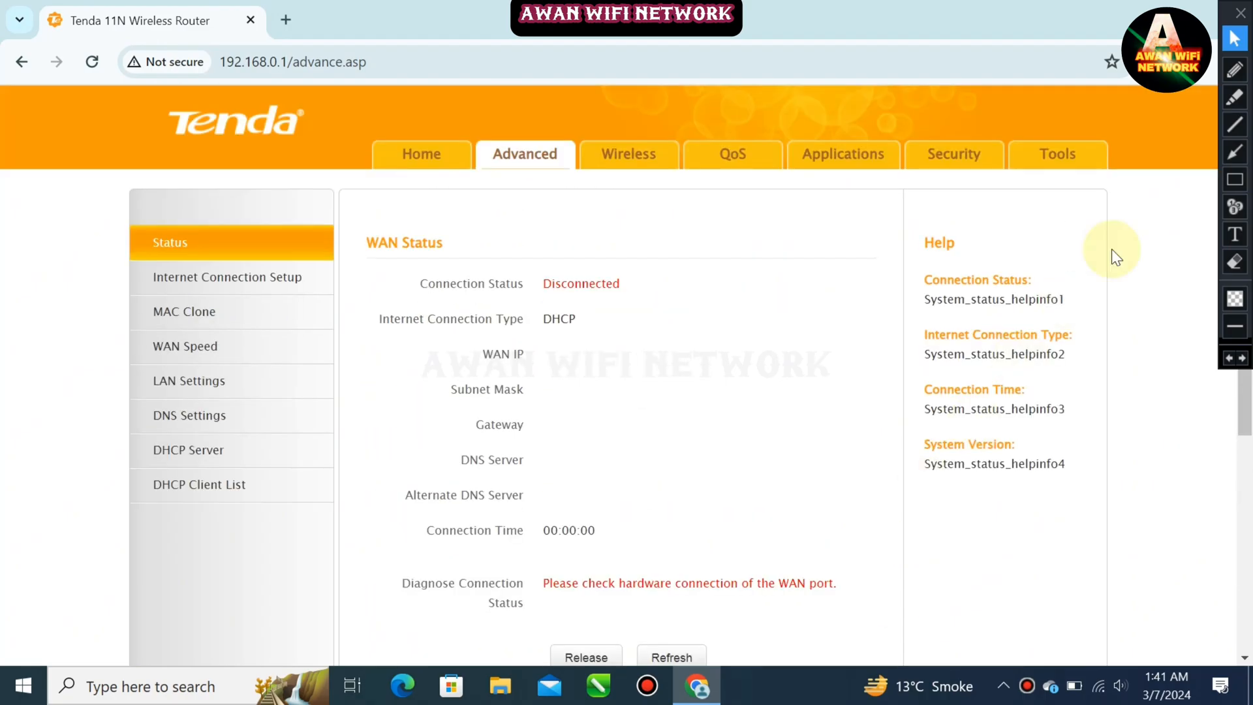
pyautogui.click(1092, 159)
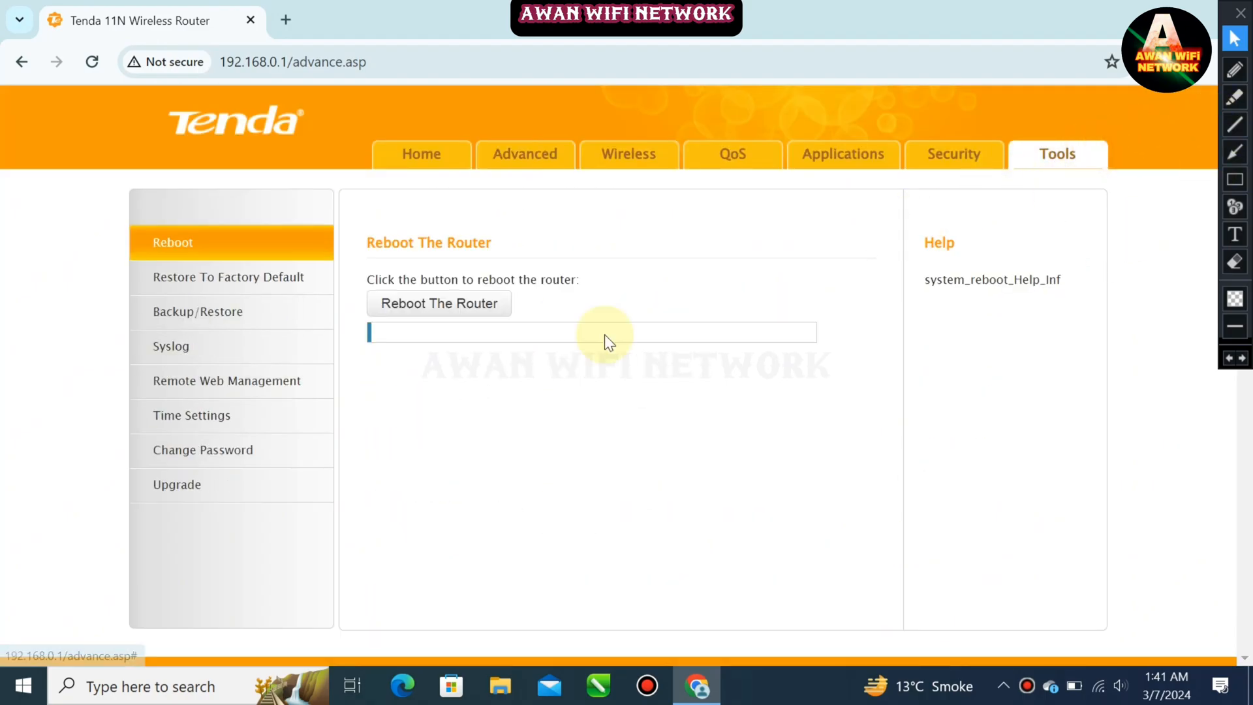
pyautogui.click(183, 499)
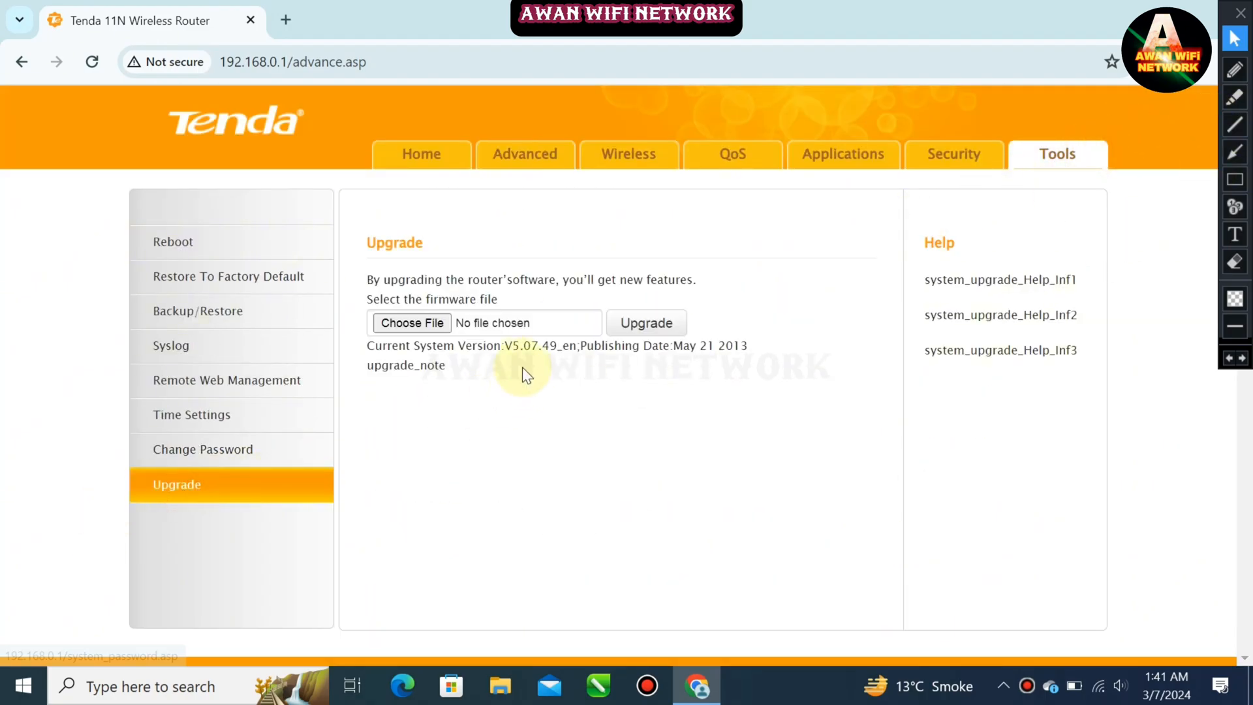
pyautogui.click(1235, 179)
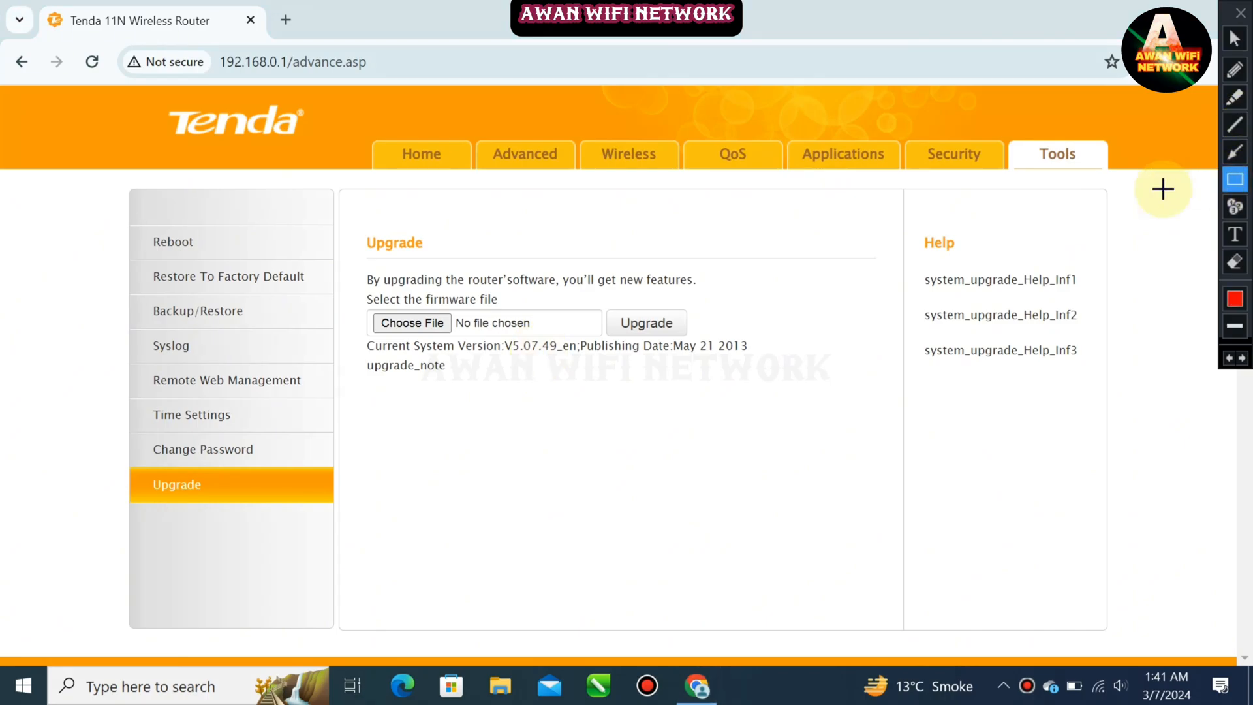
pyautogui.moveTo(353, 337)
pyautogui.mouseDown()
pyautogui.moveTo(446, 364)
pyautogui.moveTo(780, 382)
pyautogui.mouseUp()
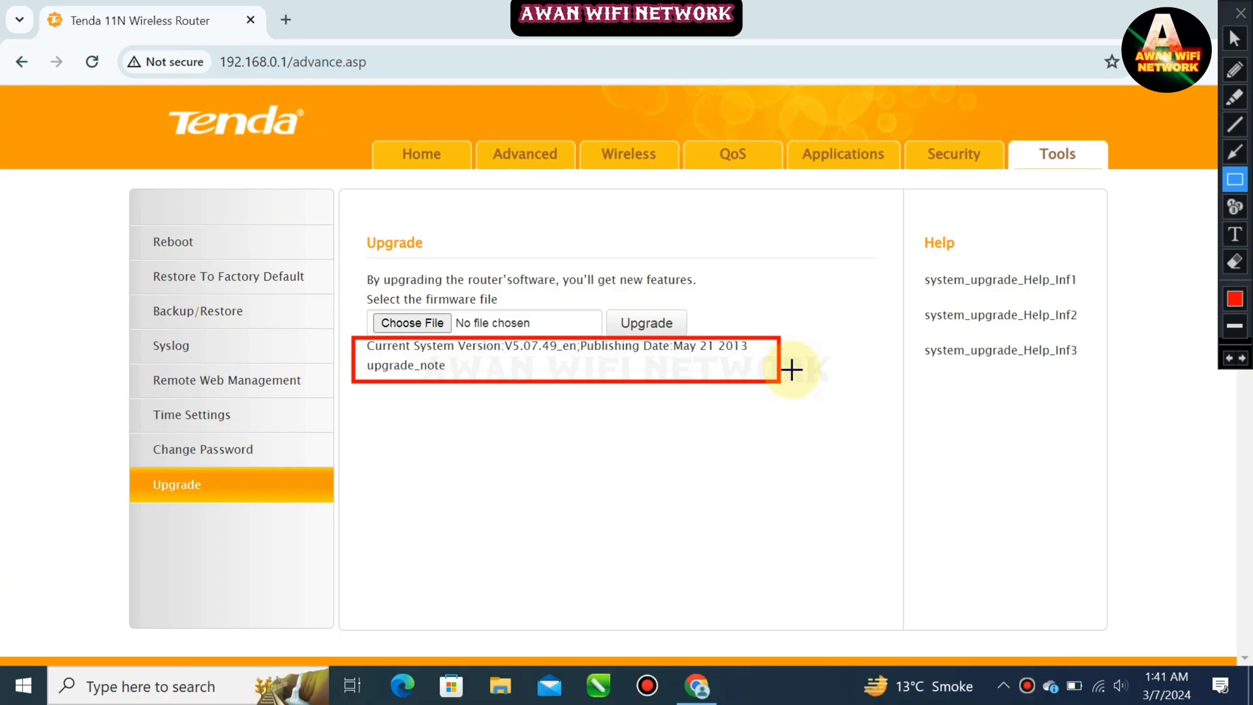
pyautogui.click(1227, 361)
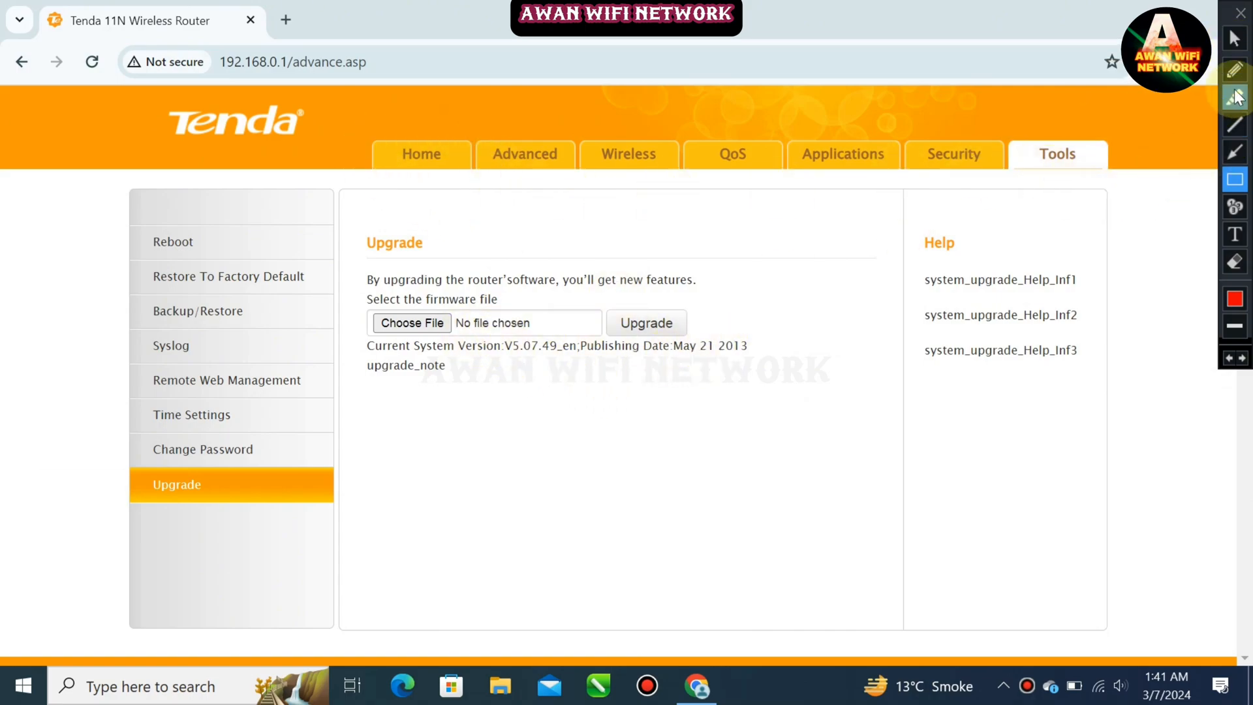
pyautogui.click(1234, 39)
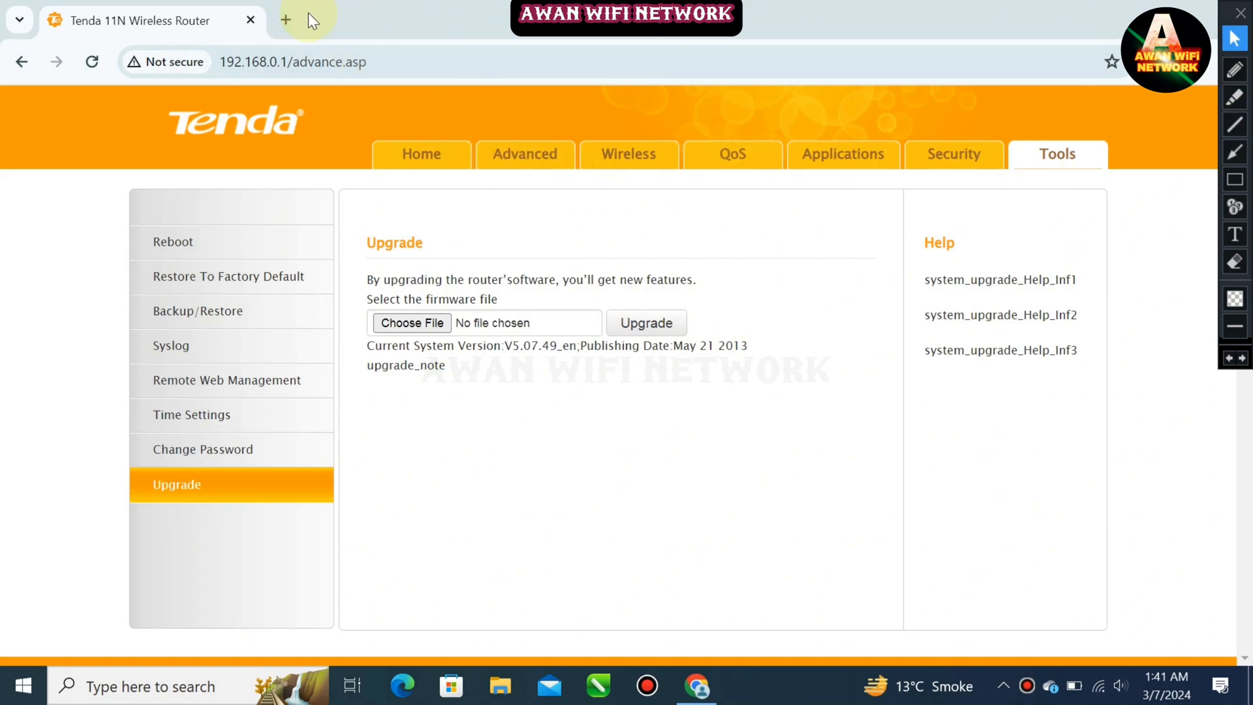
# Open a new tab and search Google for tenda n301 firmware
pyautogui.click(285, 20)
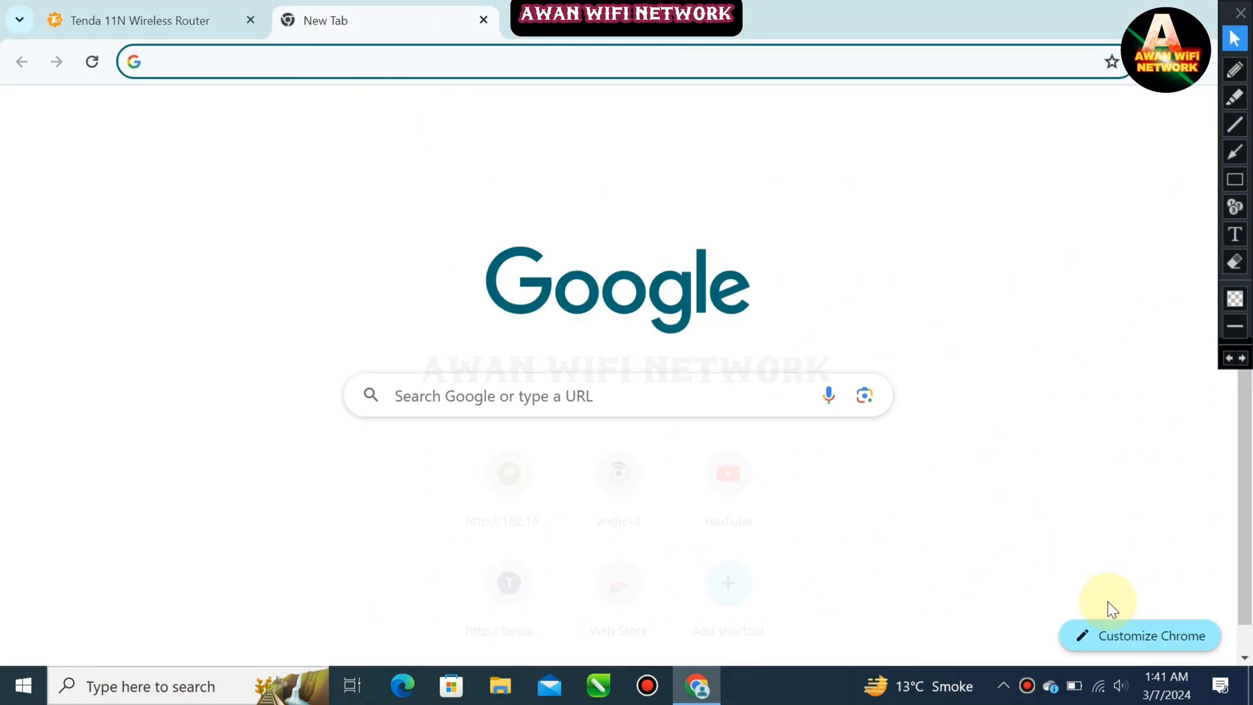
pyautogui.click(1098, 701)
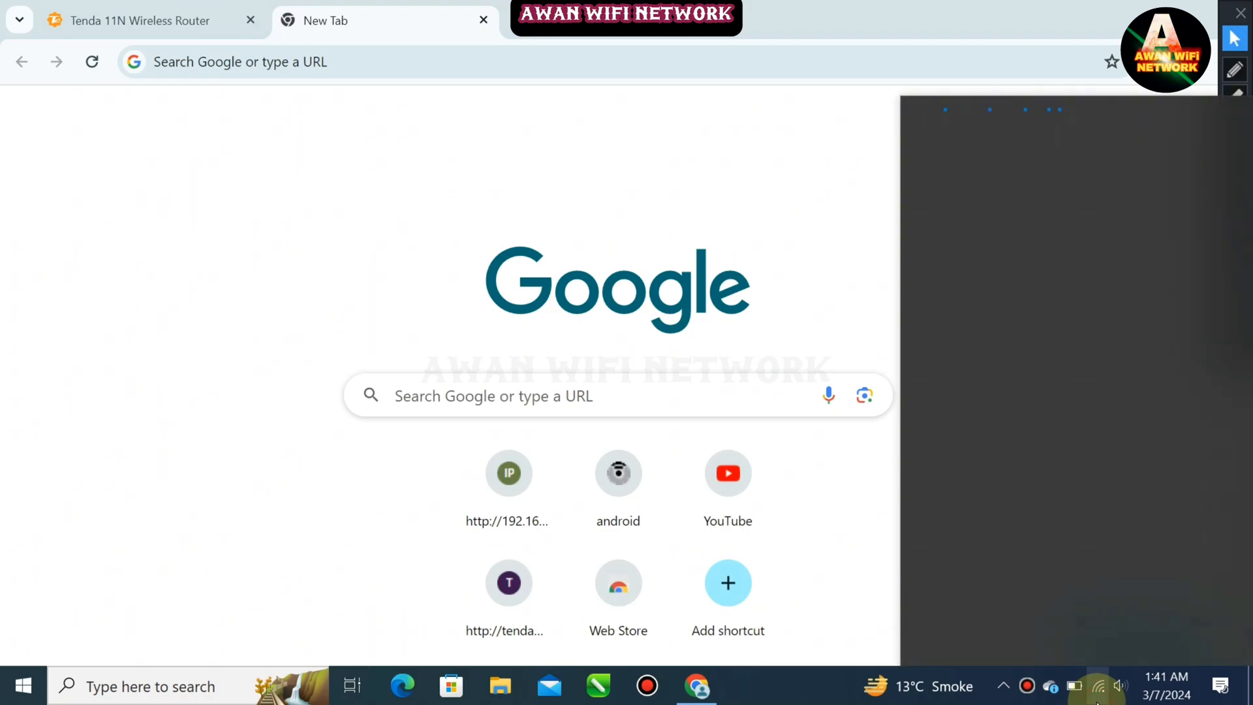
pyautogui.click(483, 65)
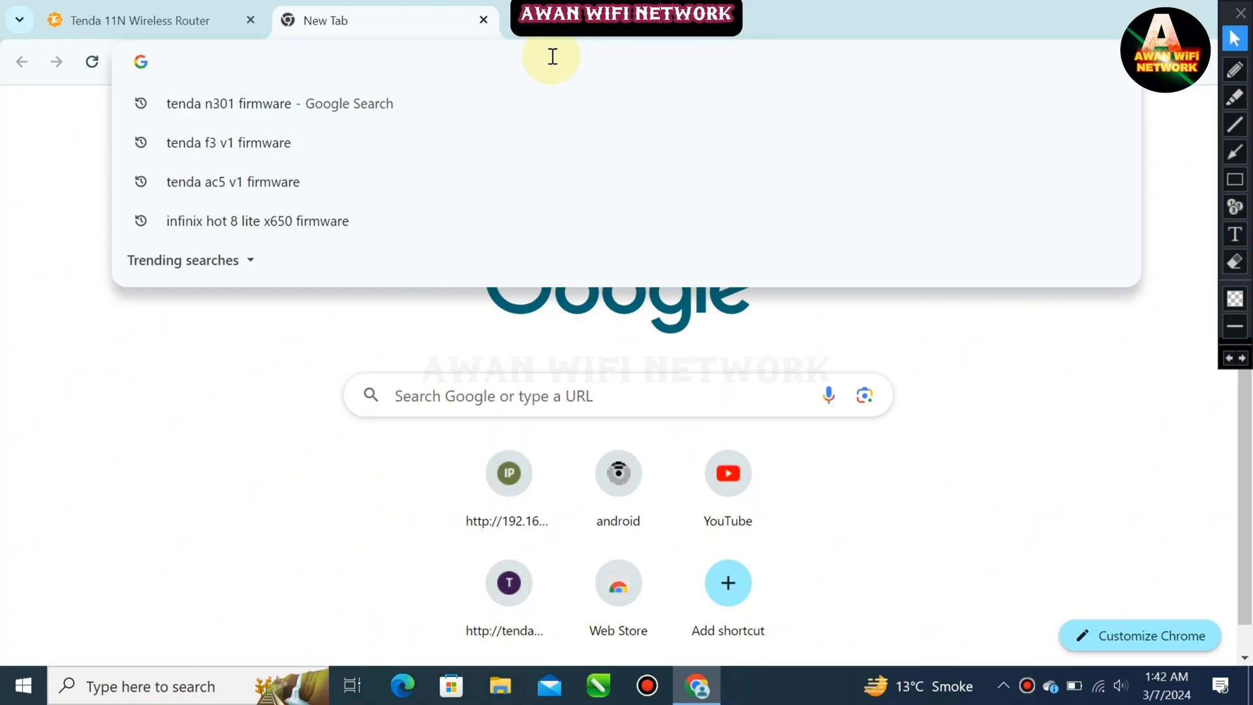
pyautogui.write('tenda')
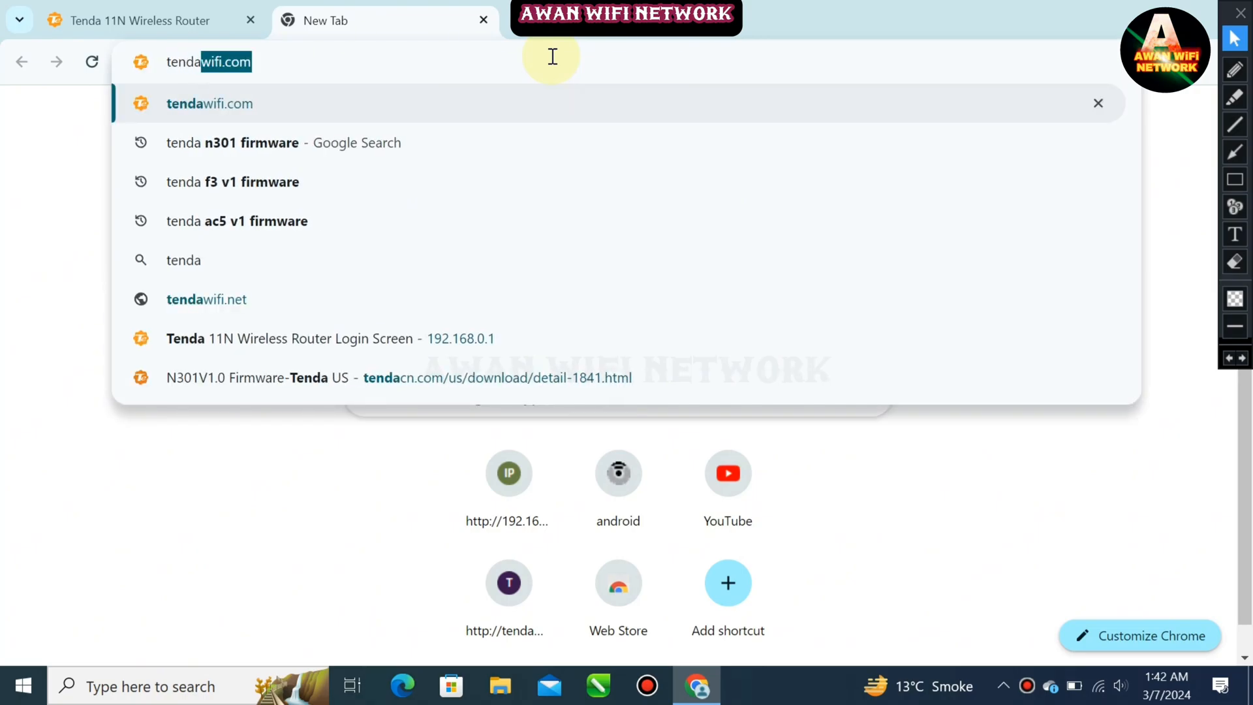
pyautogui.write(' n301')
pyautogui.press('Right')
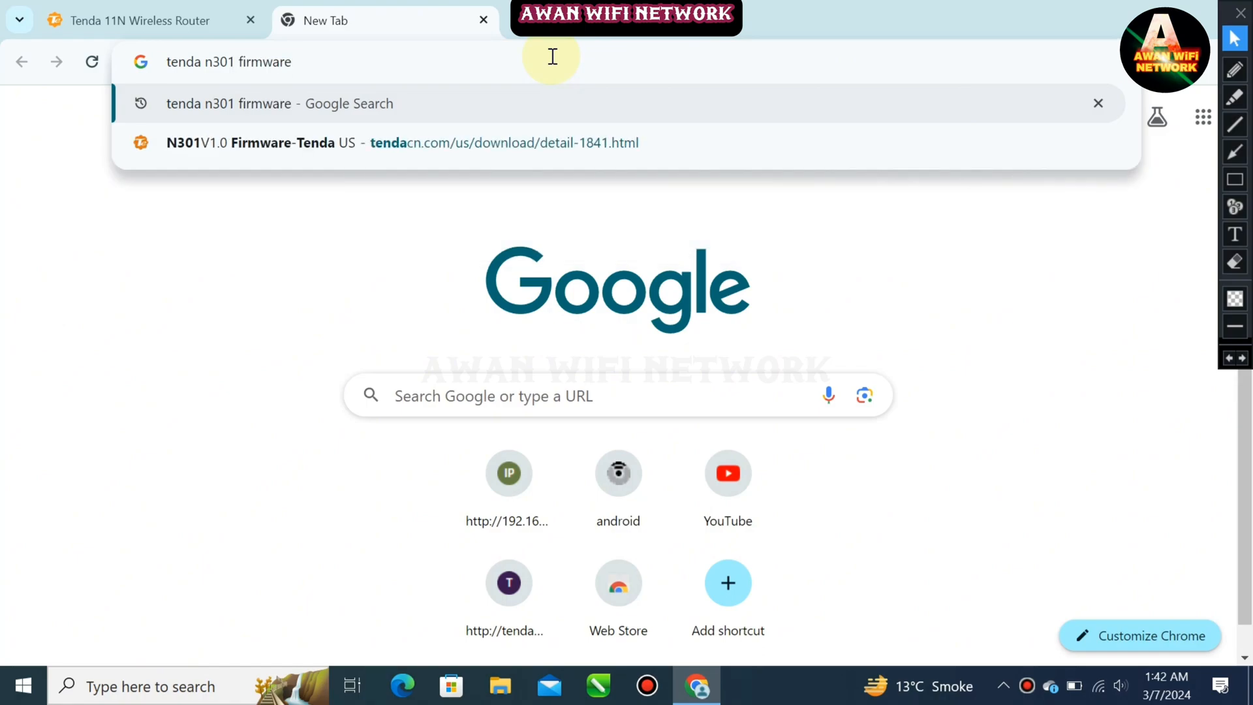
pyautogui.press('Return')
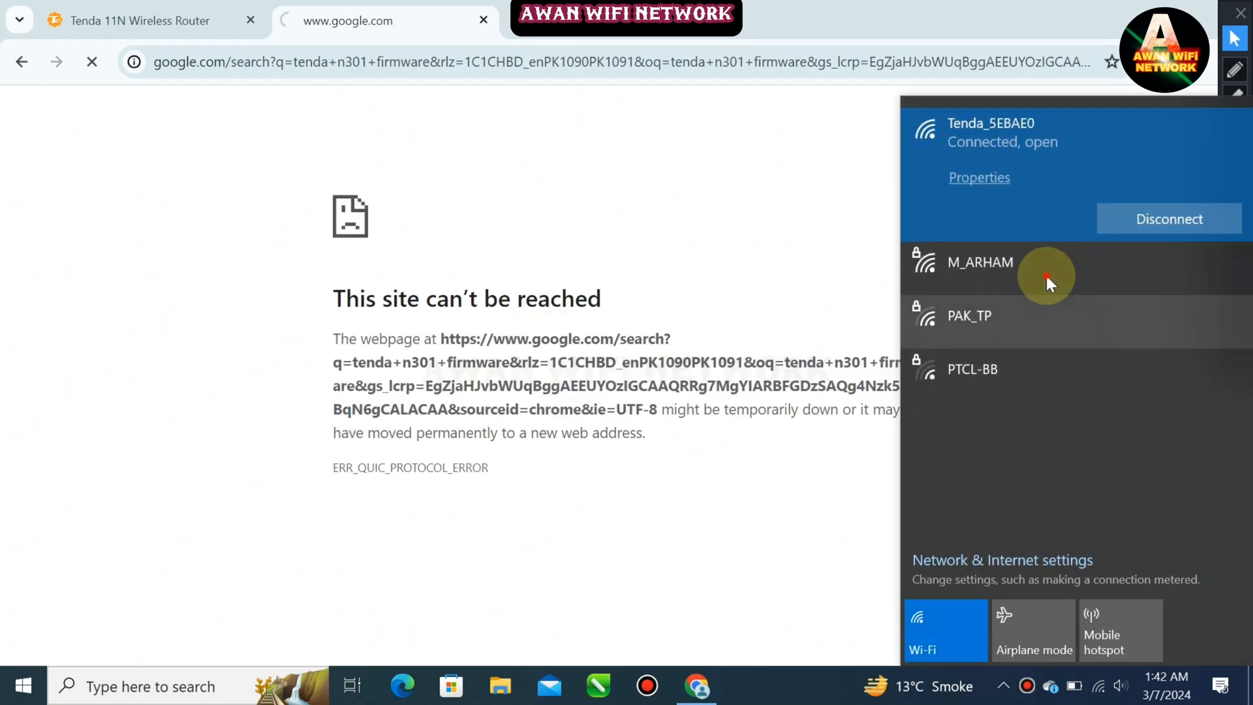
# Switch back to the secured home Wi-Fi network and reload the search results
pyautogui.click(1046, 275)
pyautogui.click(1135, 279)
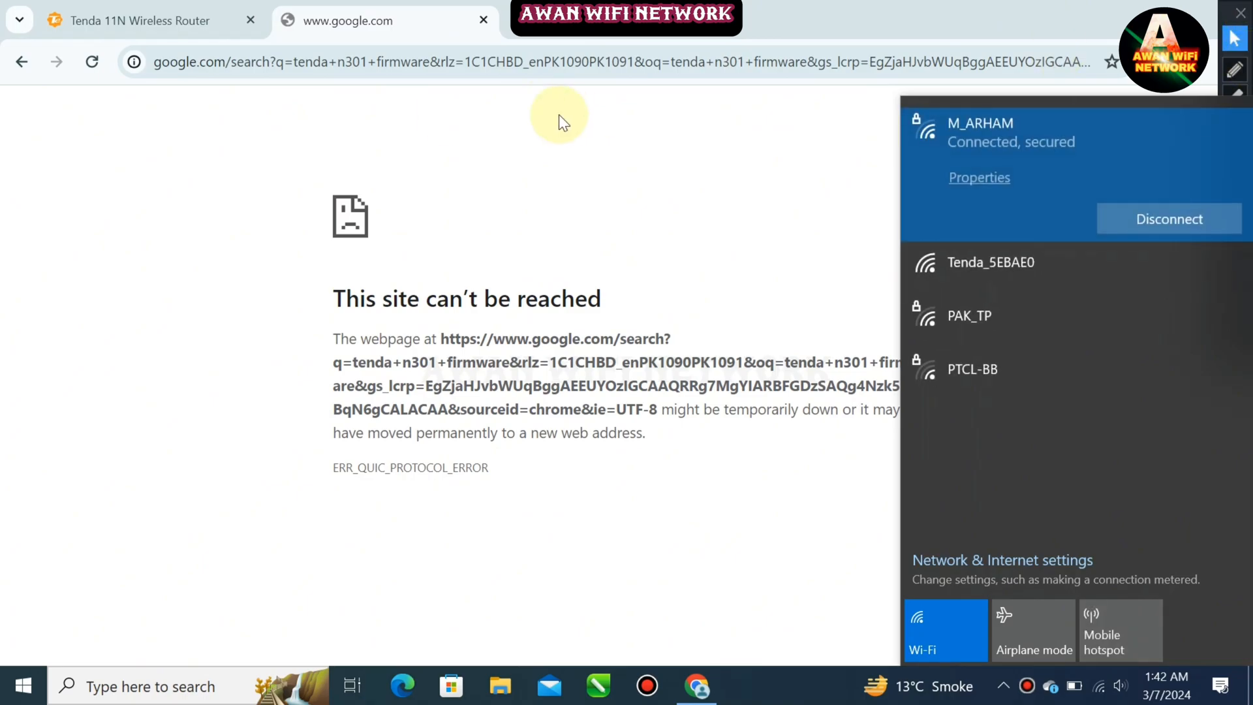
pyautogui.click(79, 61)
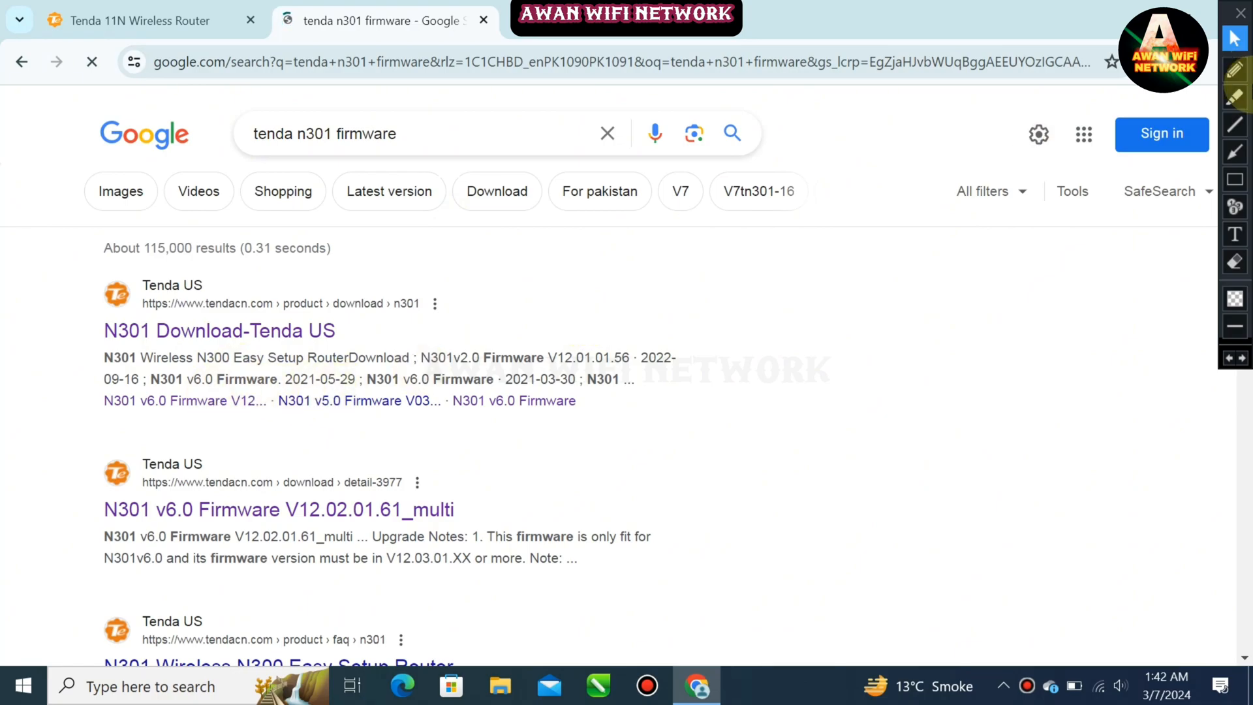
# Open the N301 Download-Tenda US search result
pyautogui.click(1240, 187)
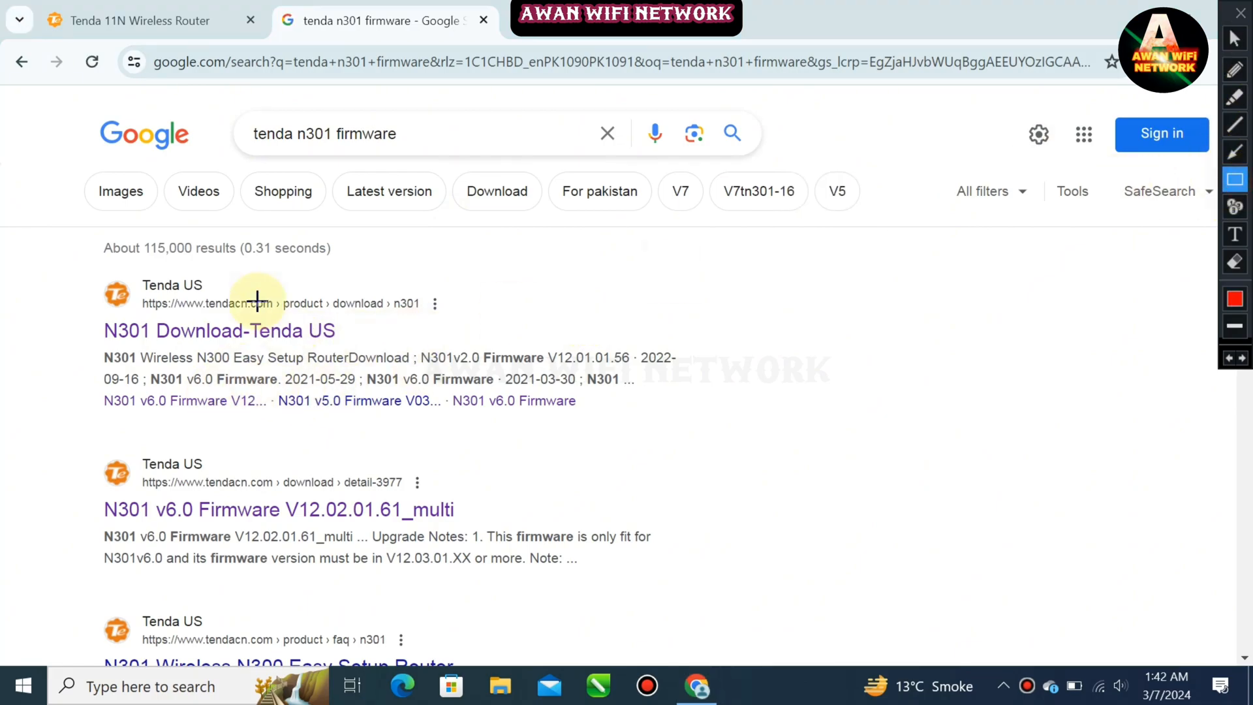
pyautogui.moveTo(79, 252)
pyautogui.mouseDown()
pyautogui.moveTo(556, 443)
pyautogui.moveTo(737, 421)
pyautogui.mouseUp()
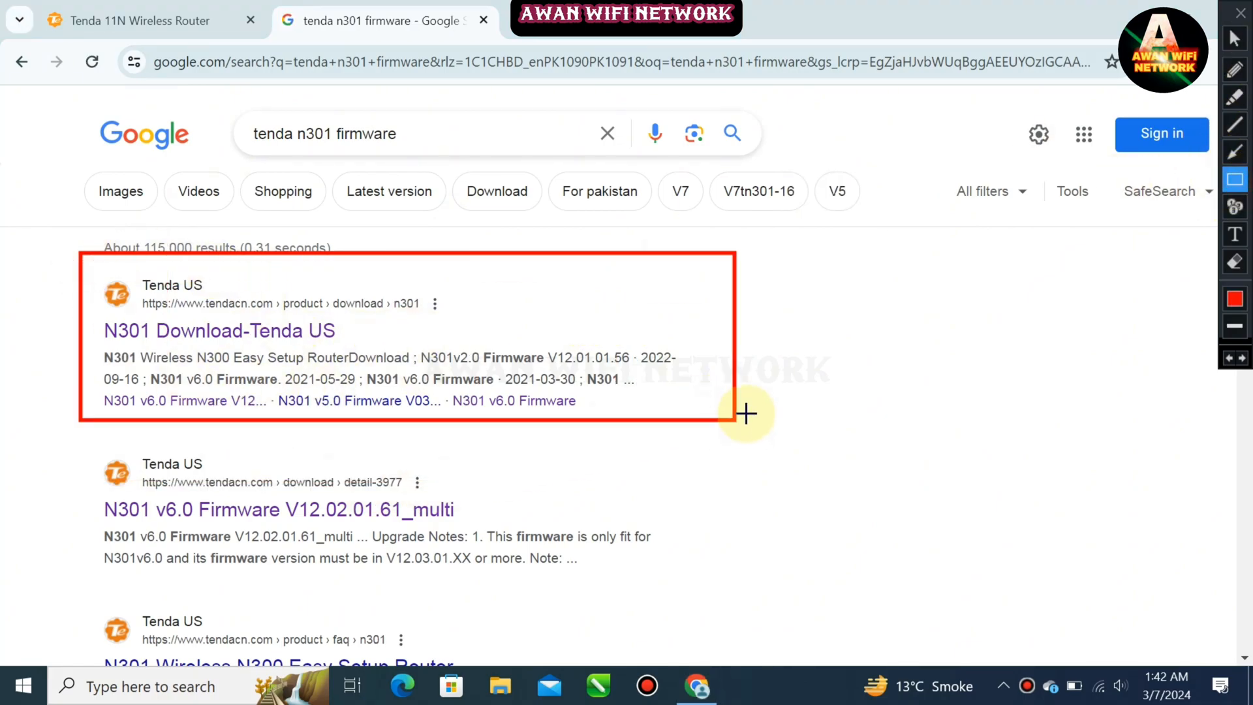
pyautogui.click(1235, 38)
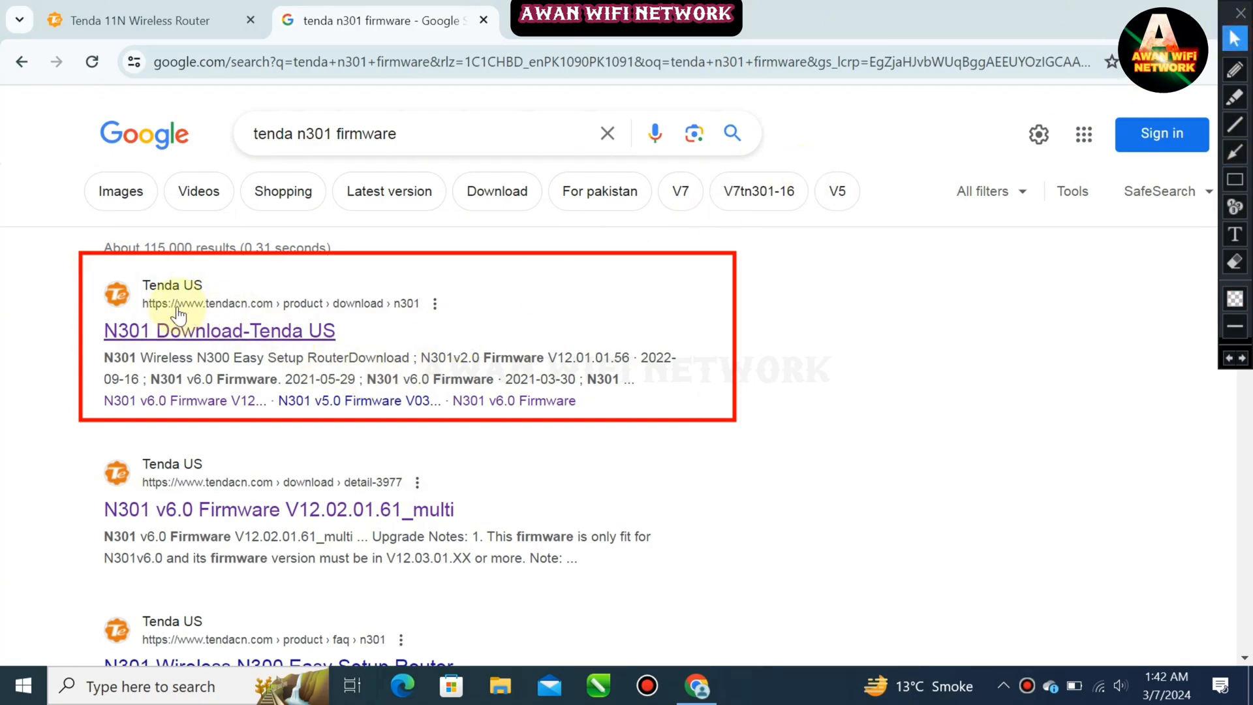
pyautogui.click(173, 328)
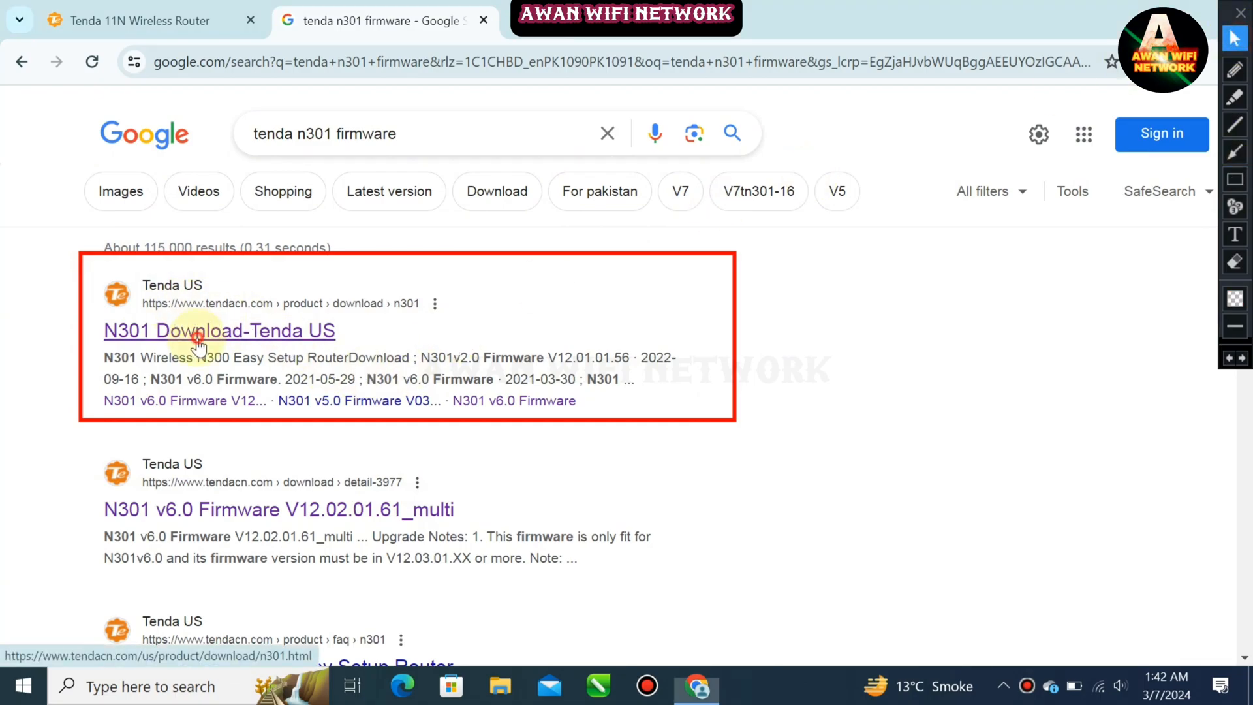
pyautogui.click(1229, 360)
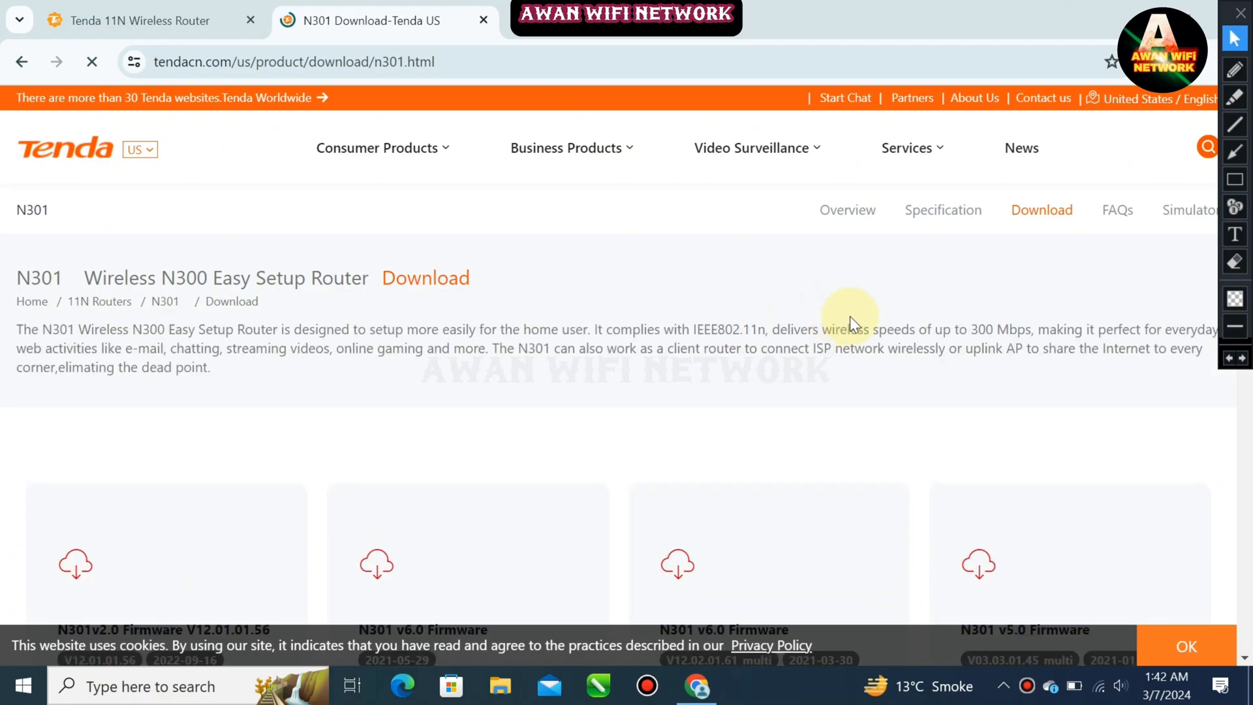
# Scroll through the N301 firmware download list to compare available versions
pyautogui.scroll(-3, 660, 322)
pyautogui.scroll(-4, 660, 347)
pyautogui.scroll(2, 660, 347)
pyautogui.scroll(2, 660, 348)
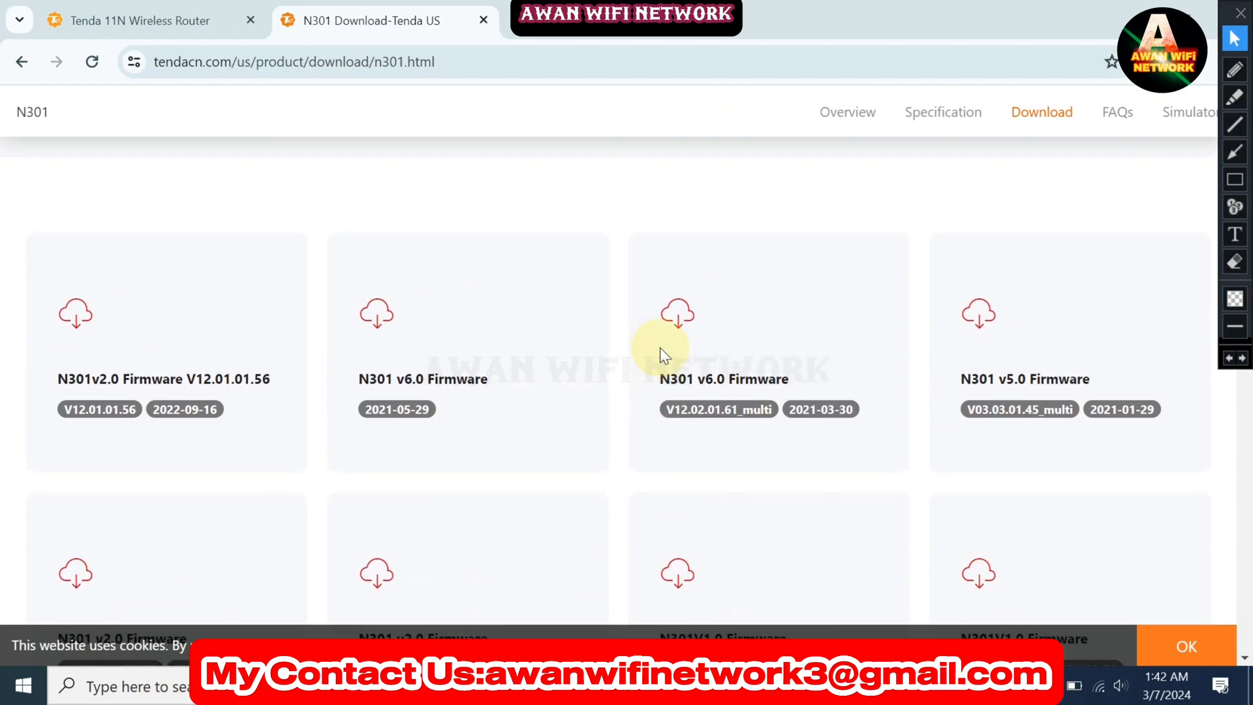
pyautogui.click(1235, 179)
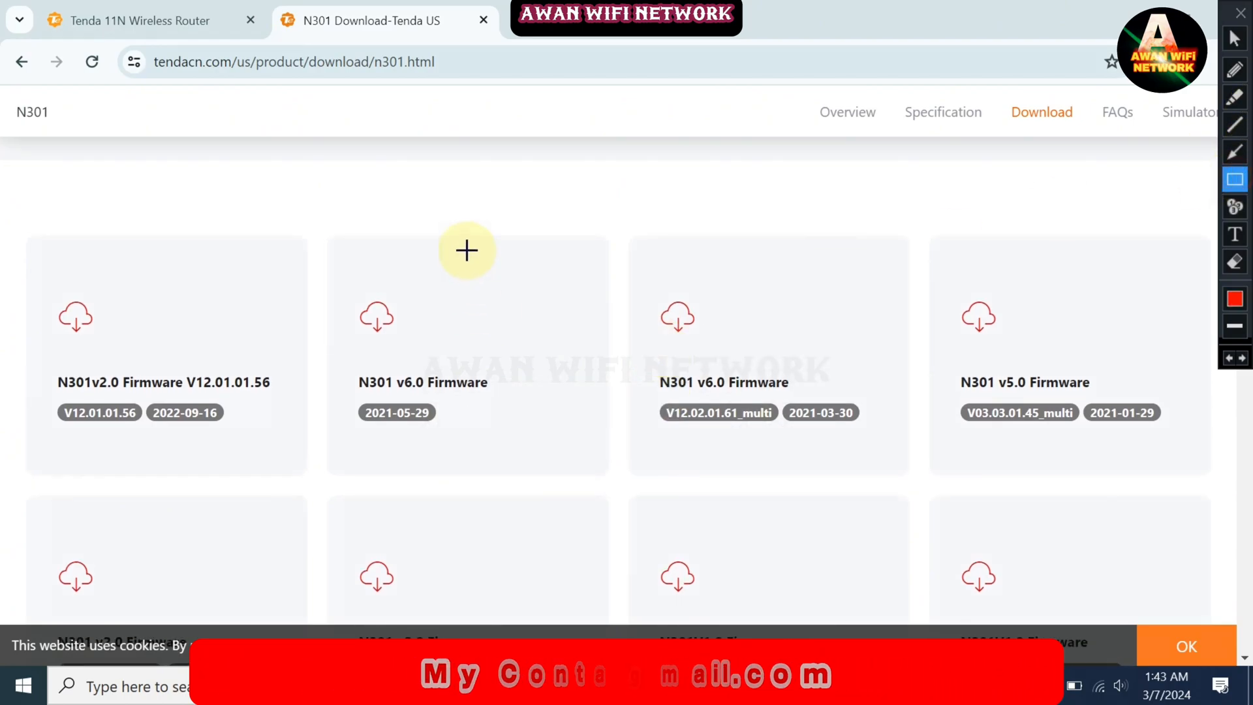
# Compare the firmware versions and release dates listed on the N301 download page
pyautogui.moveTo(1, 229); pyautogui.dragTo(73, 318)
pyautogui.moveTo(123, 378)
pyautogui.mouseDown()
pyautogui.moveTo(318, 484)
pyautogui.moveTo(635, 470)
pyautogui.moveTo(1248, 405)
pyautogui.moveTo(1221, 483)
pyautogui.mouseUp()
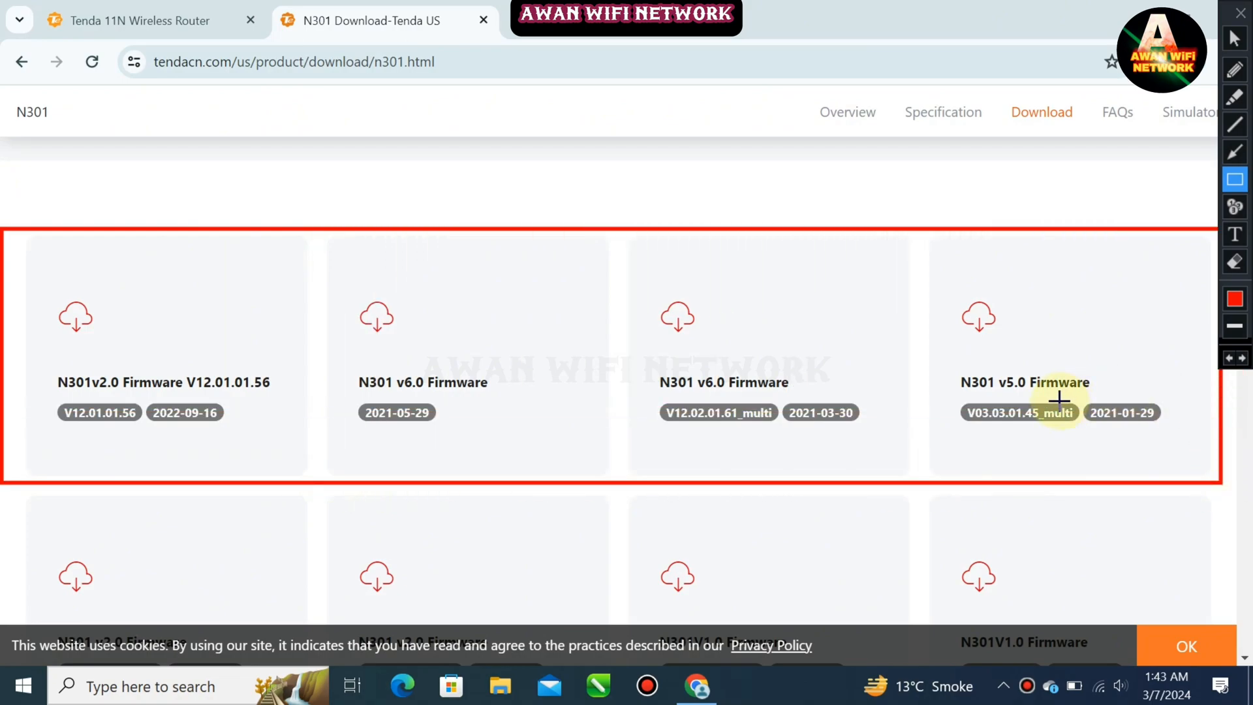
pyautogui.click(1233, 360)
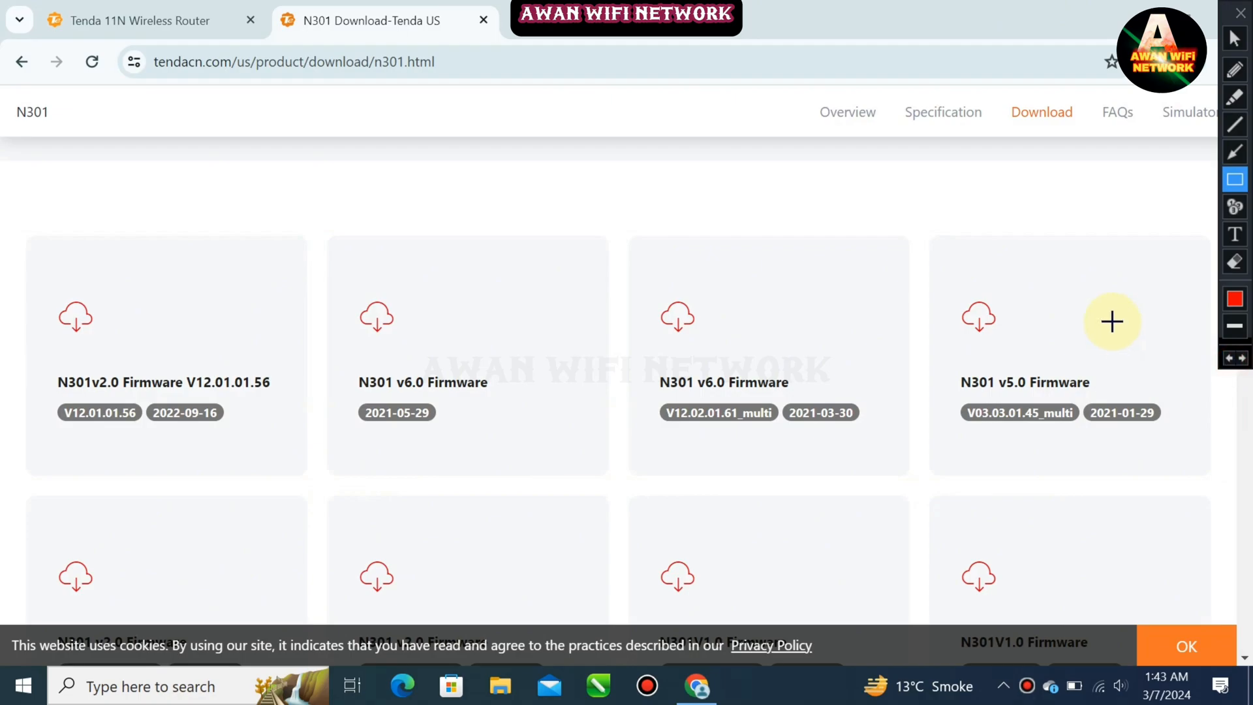
pyautogui.click(1234, 38)
pyautogui.scroll(-3, 816, 306)
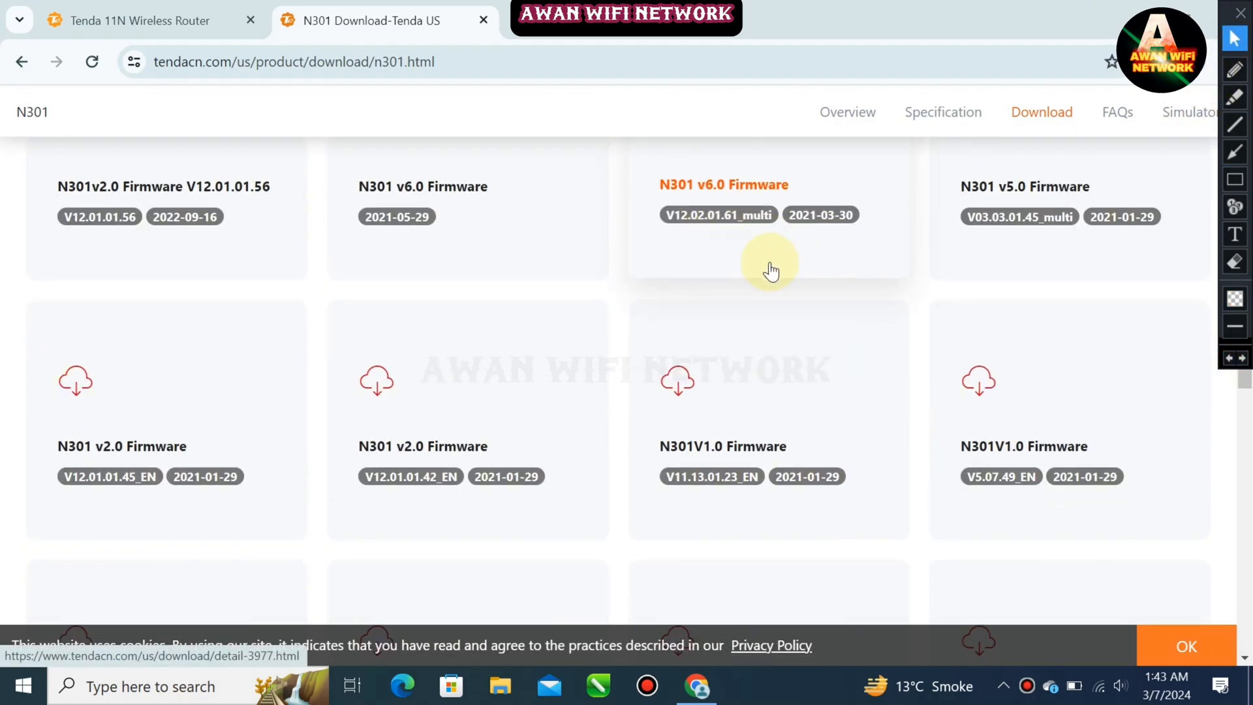
pyautogui.click(1234, 179)
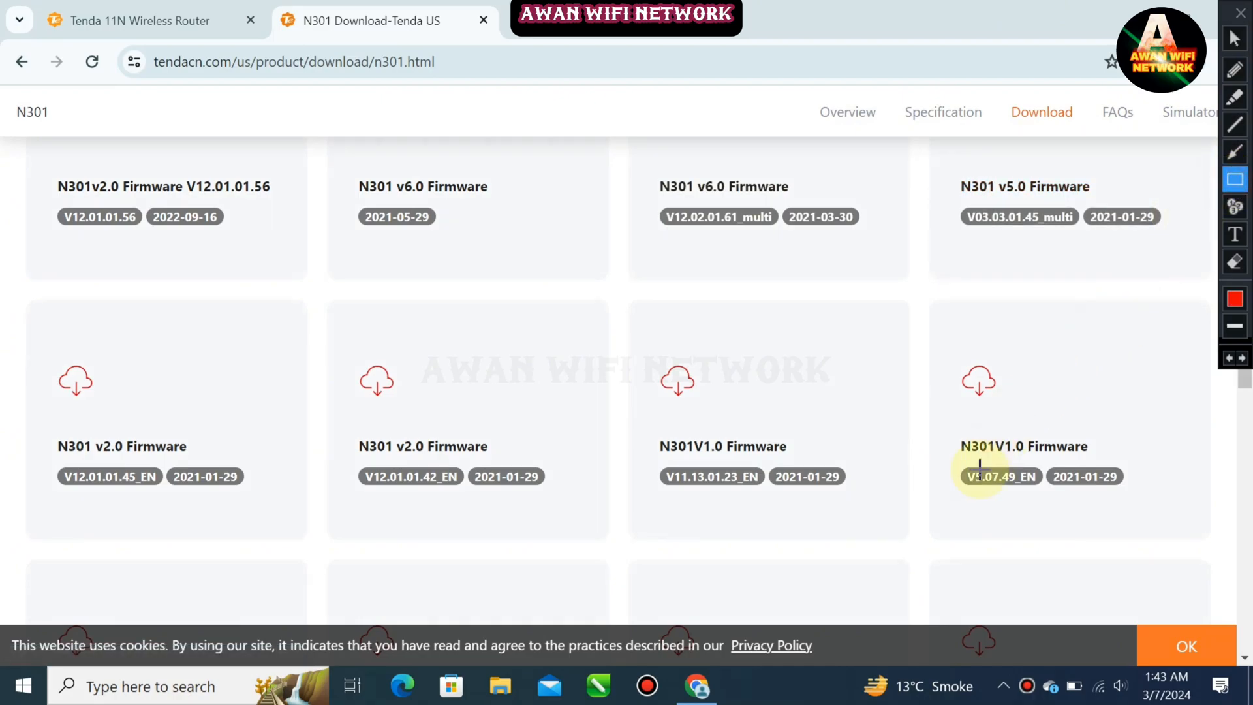
pyautogui.moveTo(966, 472); pyautogui.dragTo(1019, 492)
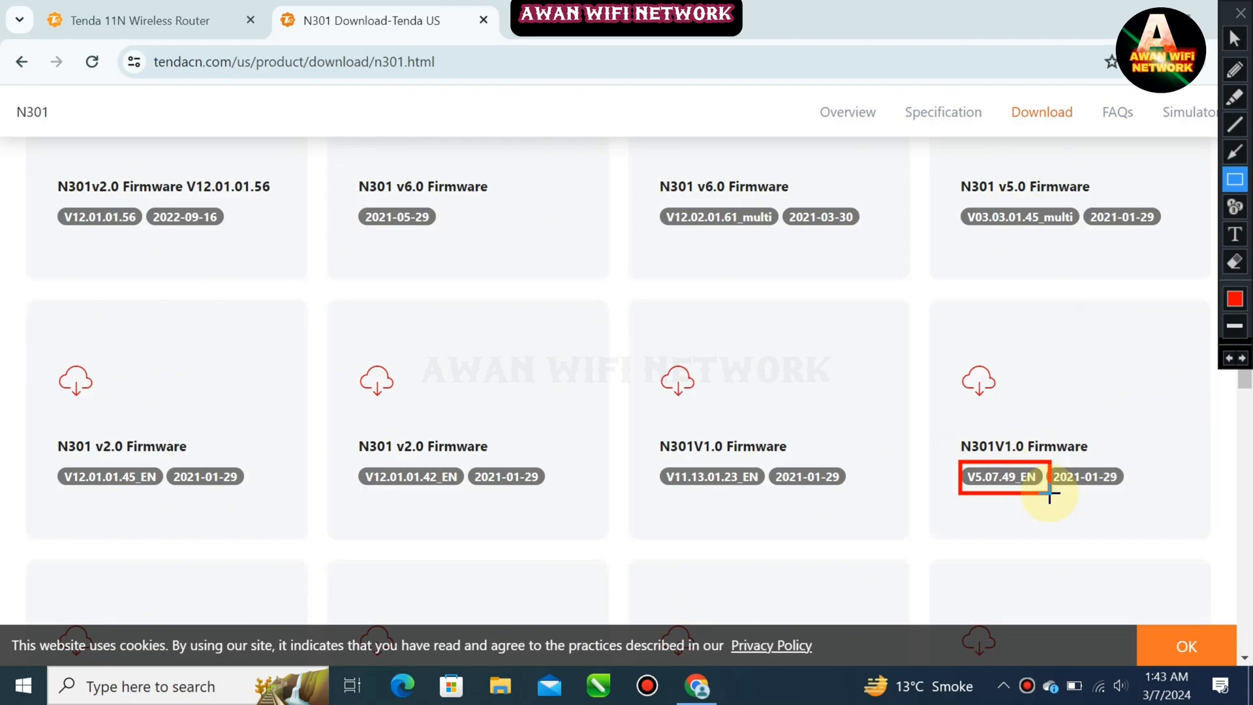
pyautogui.click(1232, 366)
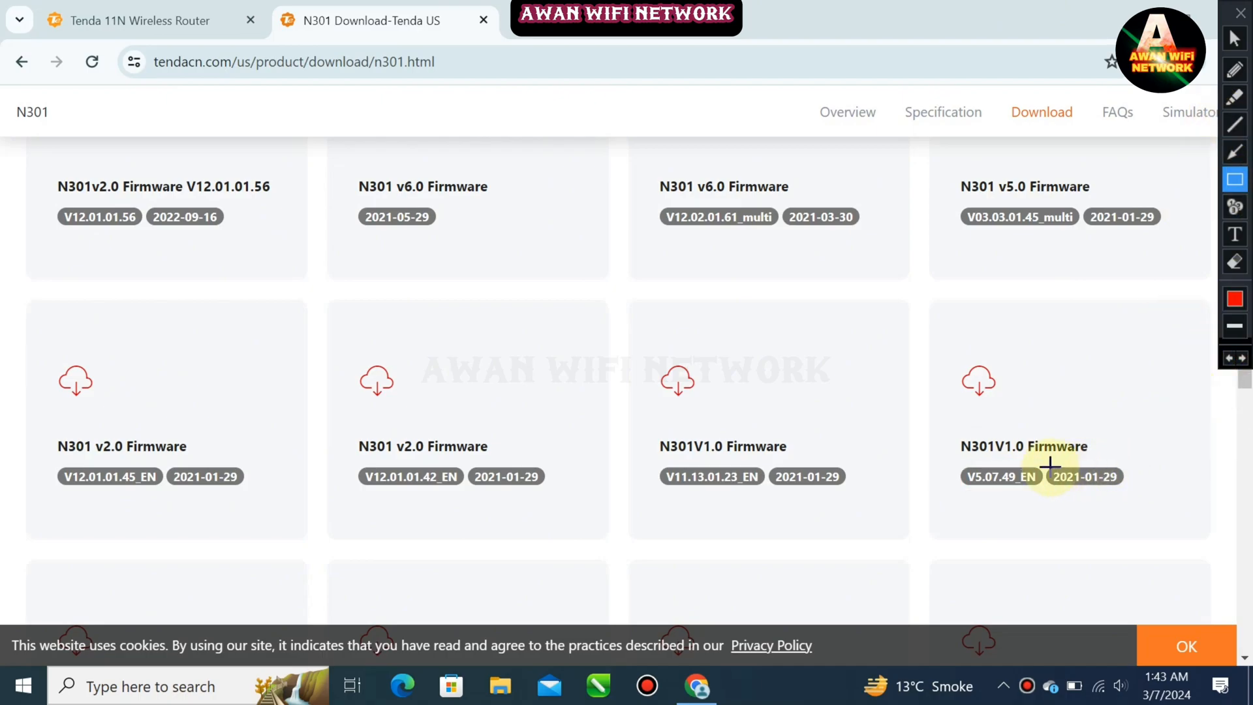
pyautogui.moveTo(1046, 456)
pyautogui.mouseDown()
pyautogui.moveTo(1112, 494)
pyautogui.moveTo(1143, 496)
pyautogui.moveTo(1133, 502)
pyautogui.mouseUp()
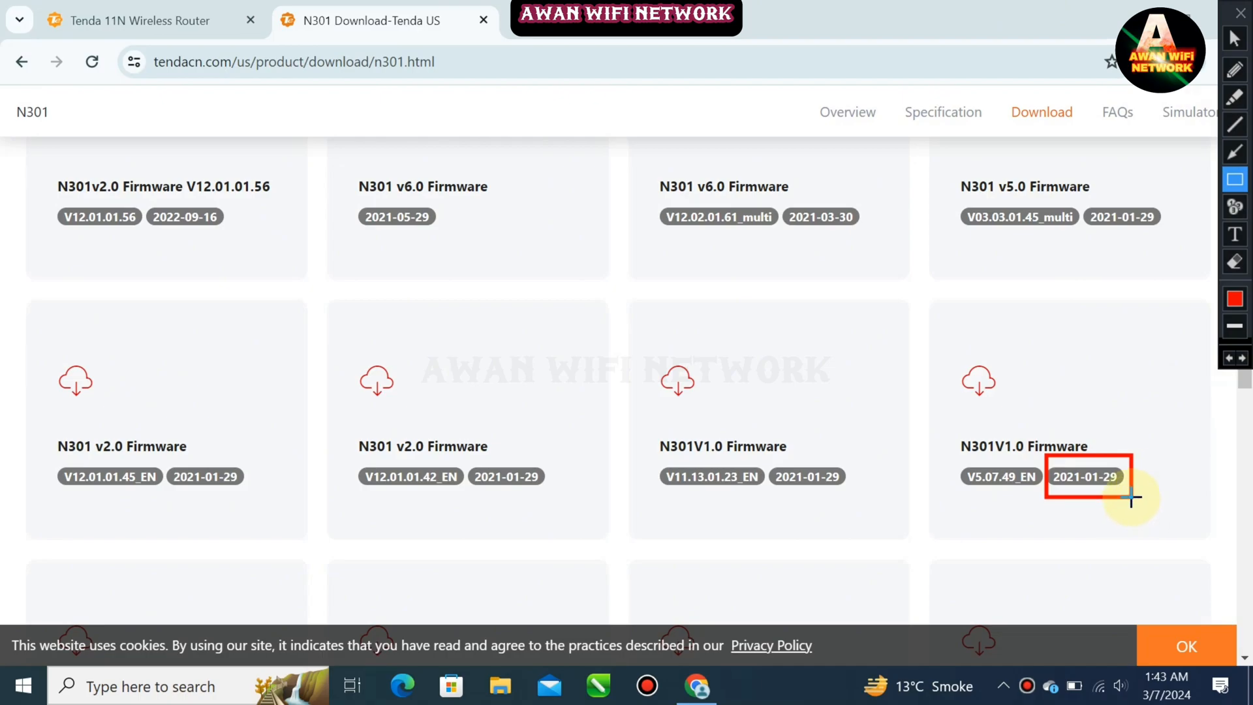
pyautogui.click(1228, 358)
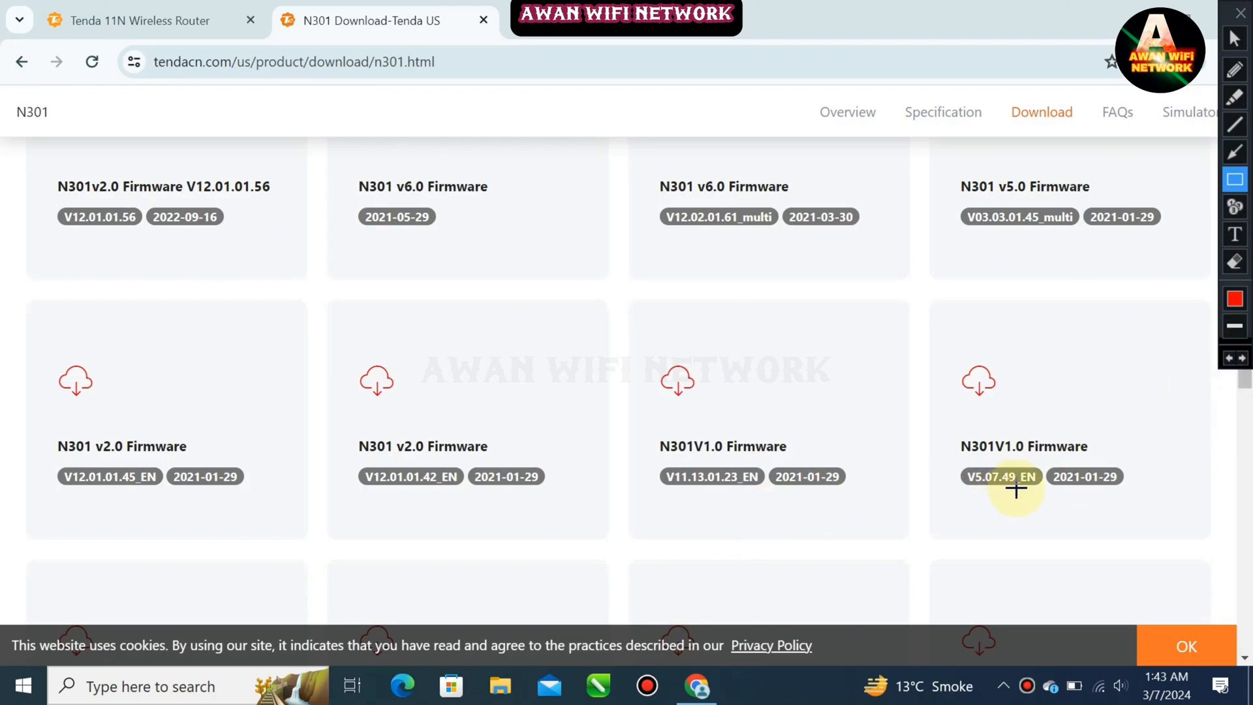
pyautogui.click(1240, 39)
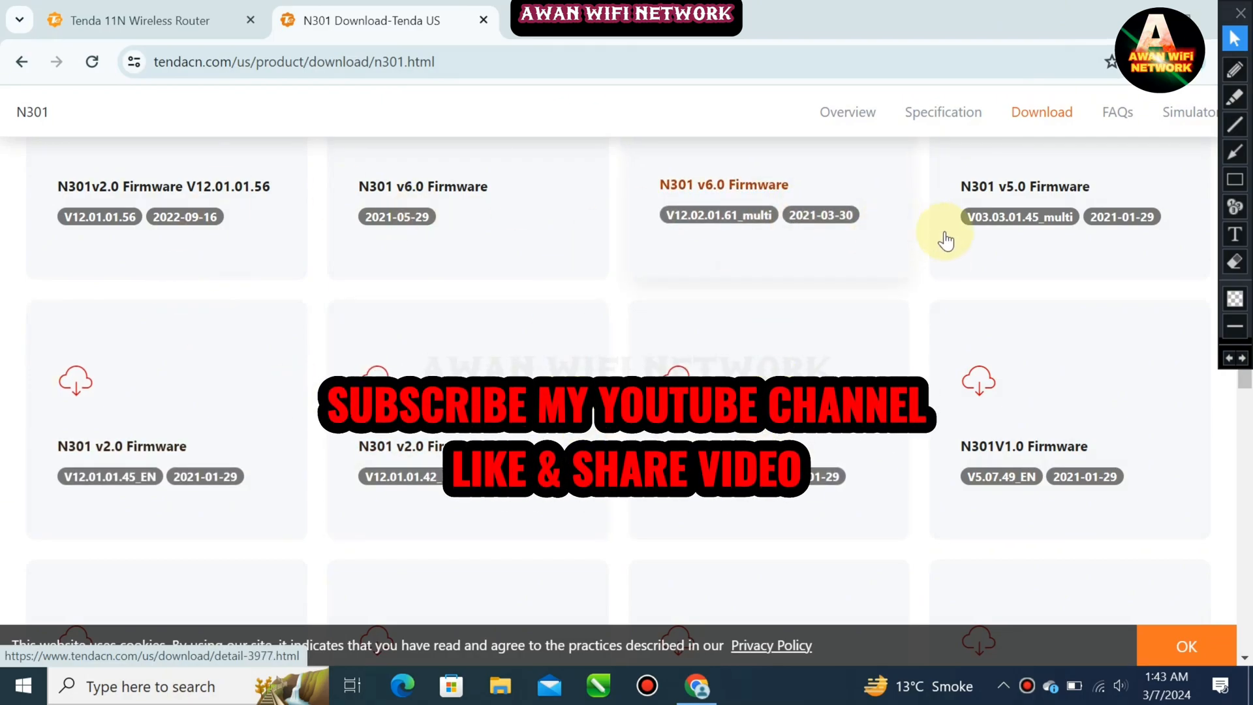
pyautogui.click(1239, 188)
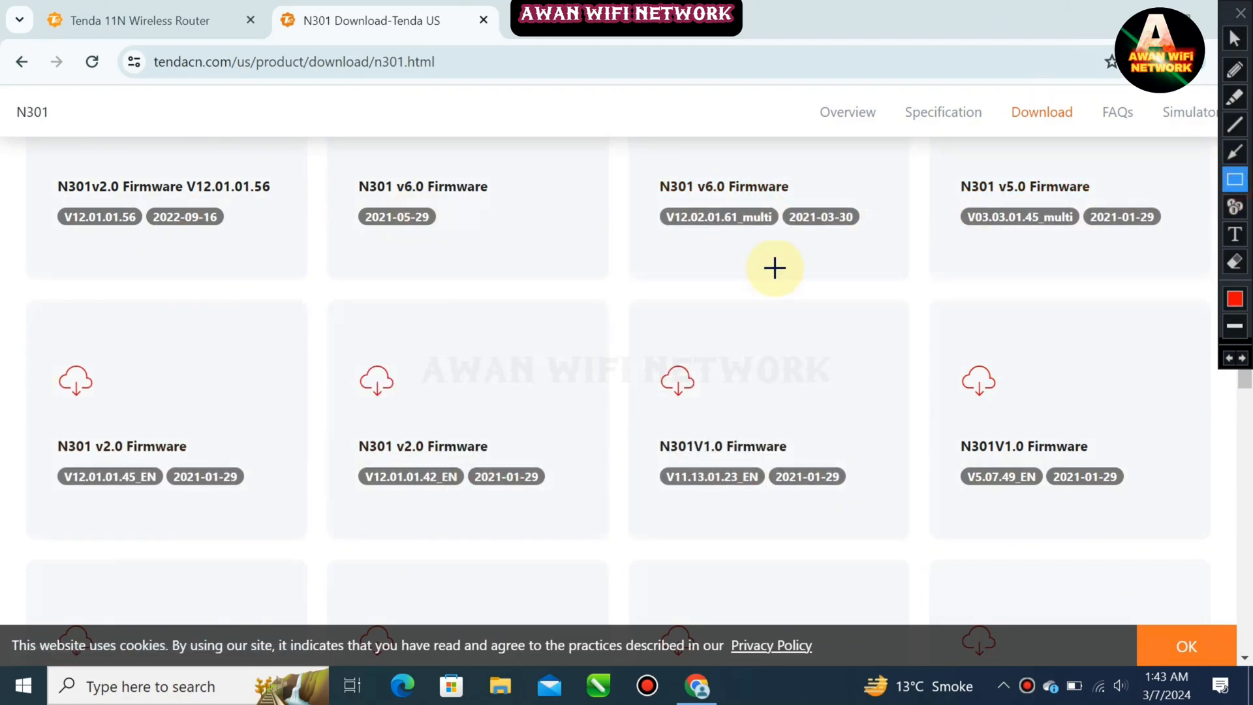
pyautogui.moveTo(615, 280)
pyautogui.mouseDown()
pyautogui.moveTo(760, 475)
pyautogui.moveTo(920, 544)
pyautogui.mouseUp()
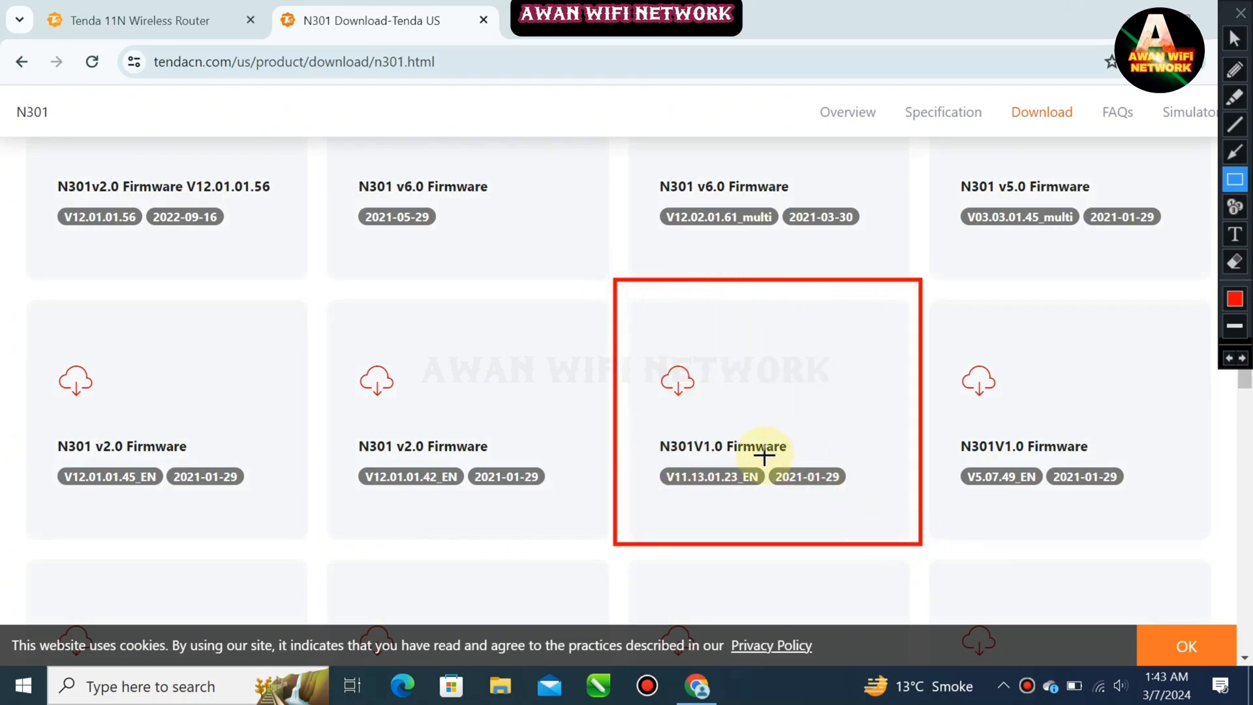
pyautogui.moveTo(647, 453); pyautogui.dragTo(767, 501)
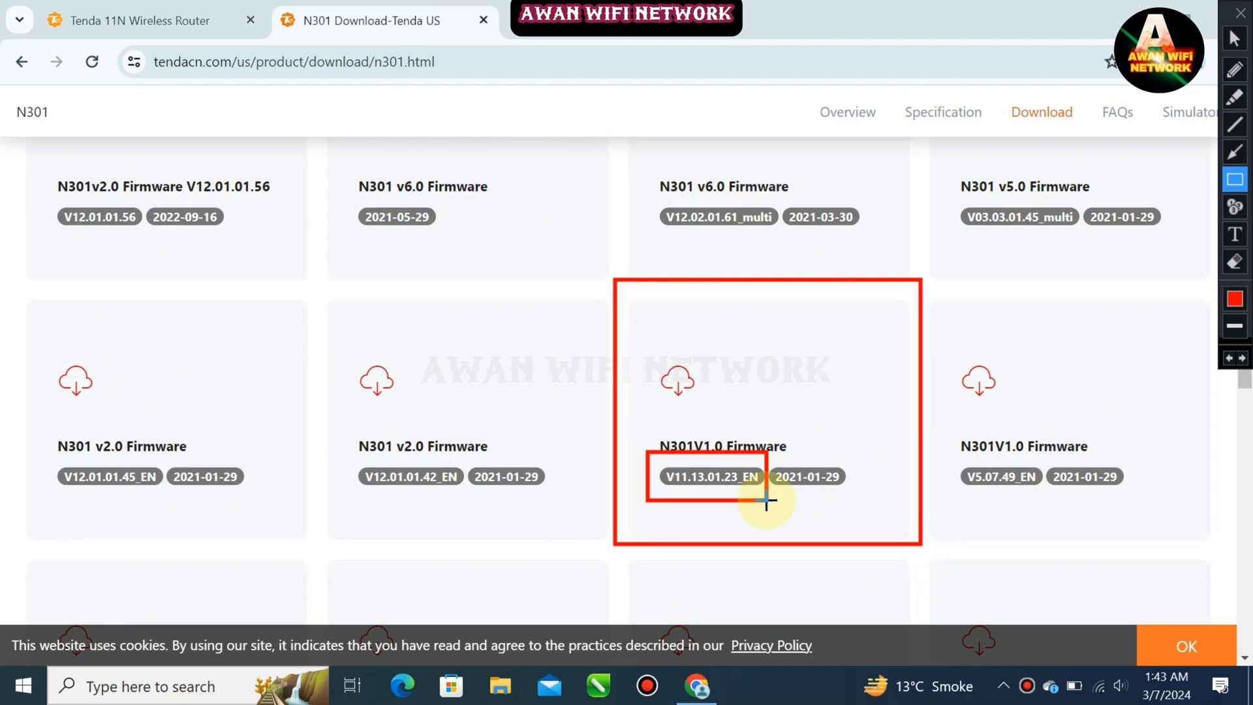
pyautogui.moveTo(641, 404)
pyautogui.mouseDown()
pyautogui.moveTo(731, 451)
pyautogui.moveTo(828, 460)
pyautogui.mouseUp()
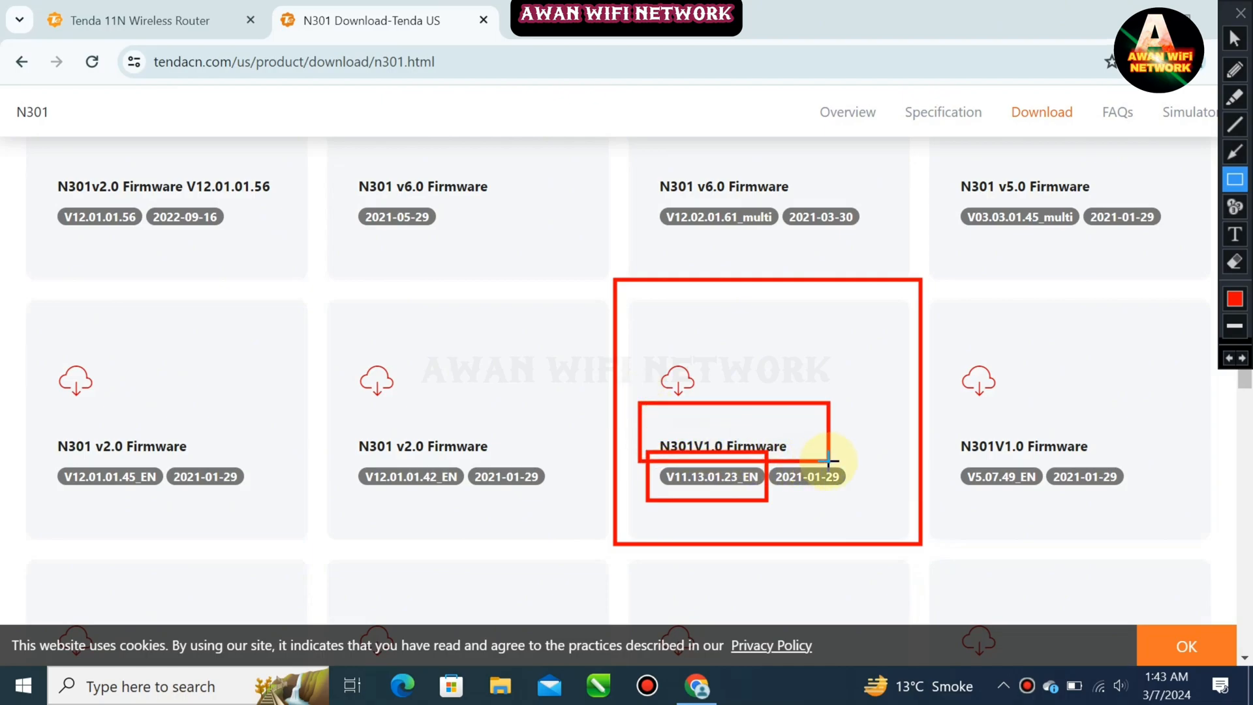
pyautogui.click(1230, 359)
pyautogui.click(1230, 360)
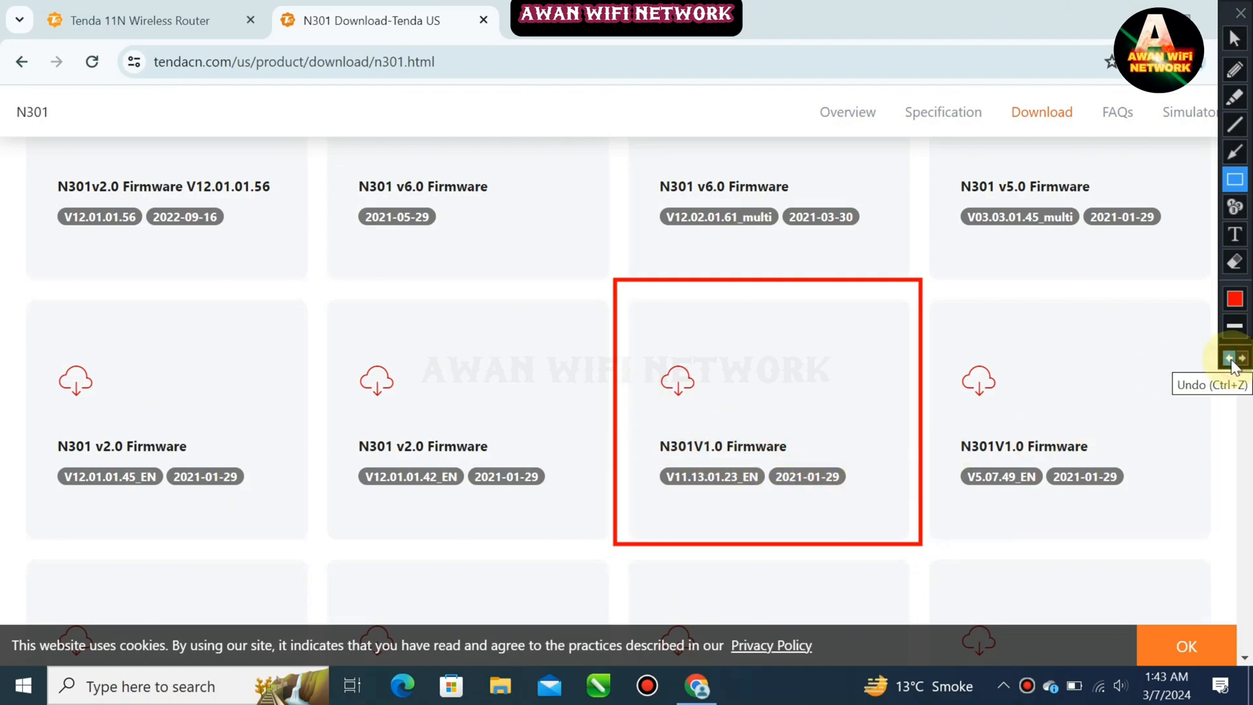
pyautogui.click(1230, 360)
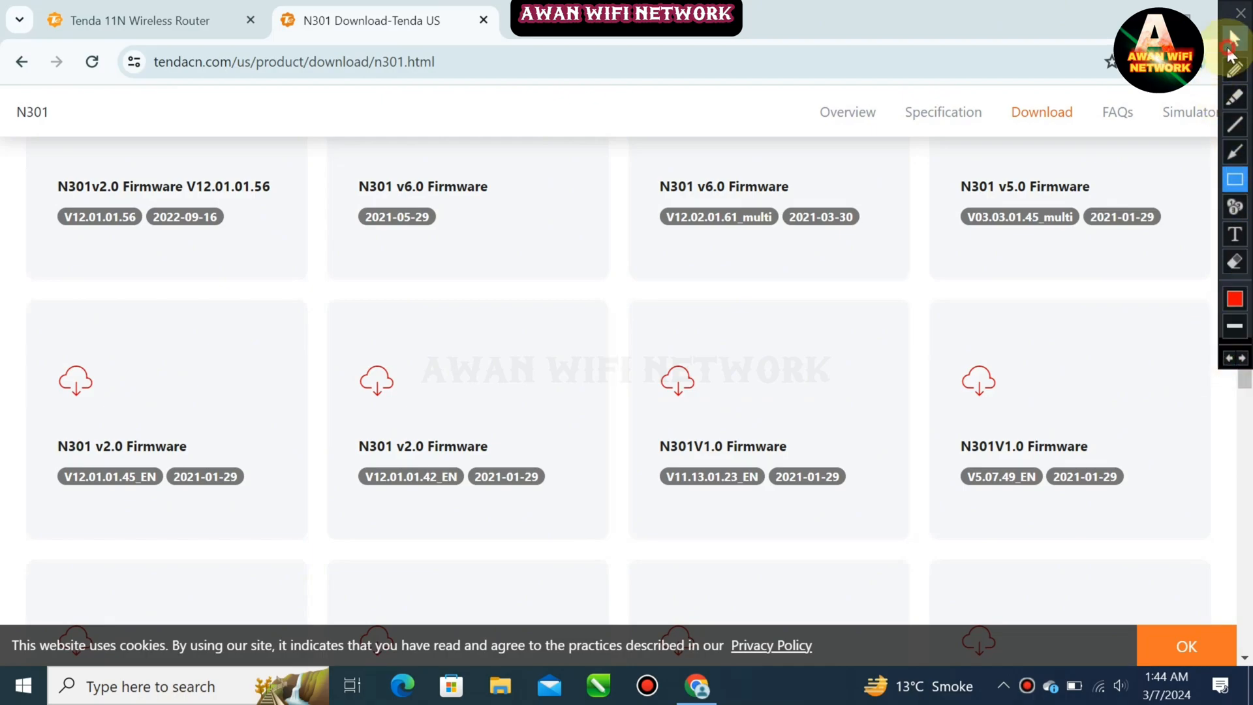
pyautogui.click(1234, 38)
# Open the download page for N301V1.0 Firmware V11.13.01.23_EN
pyautogui.click(750, 432)
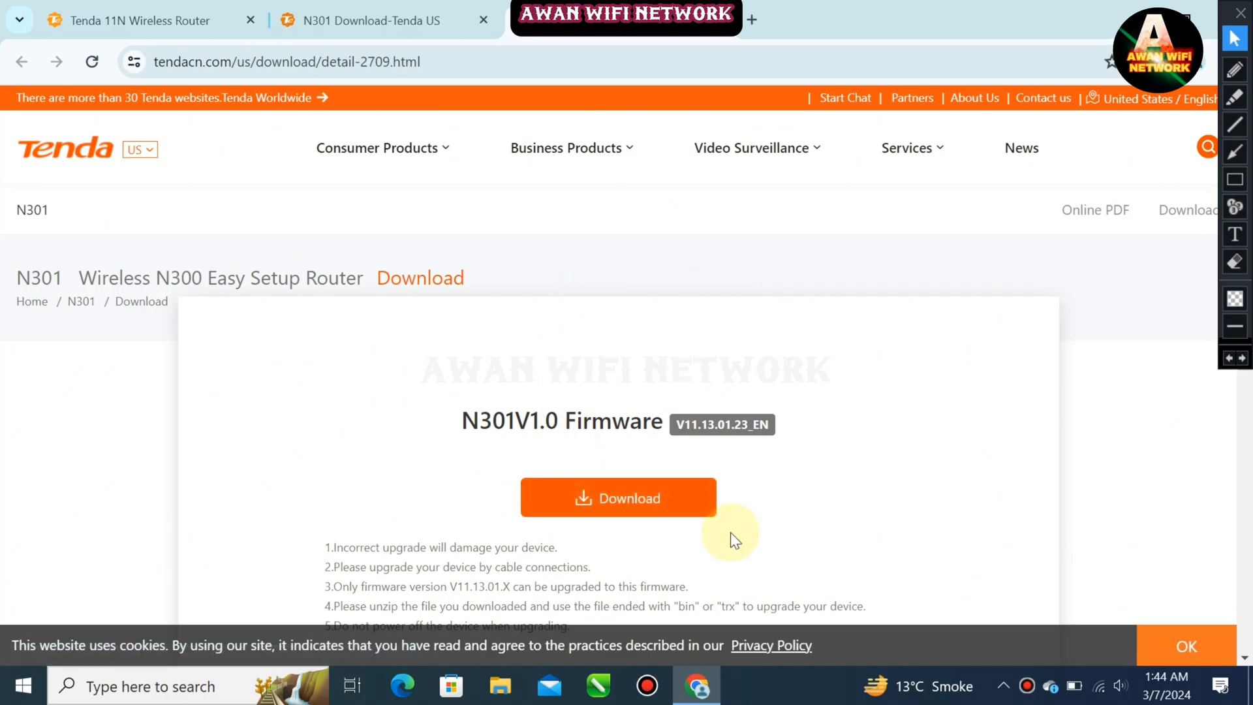
pyautogui.click(1235, 180)
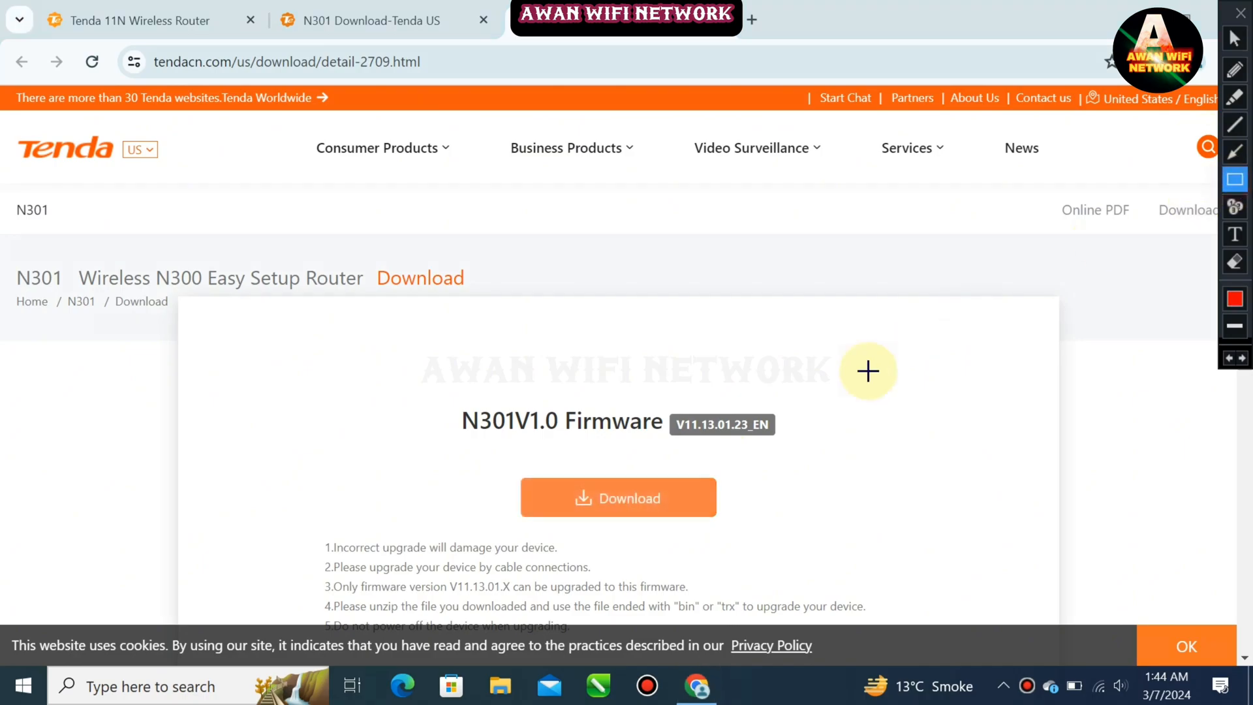
pyautogui.moveTo(663, 406)
pyautogui.mouseDown()
pyautogui.moveTo(727, 436)
pyautogui.moveTo(791, 443)
pyautogui.mouseUp()
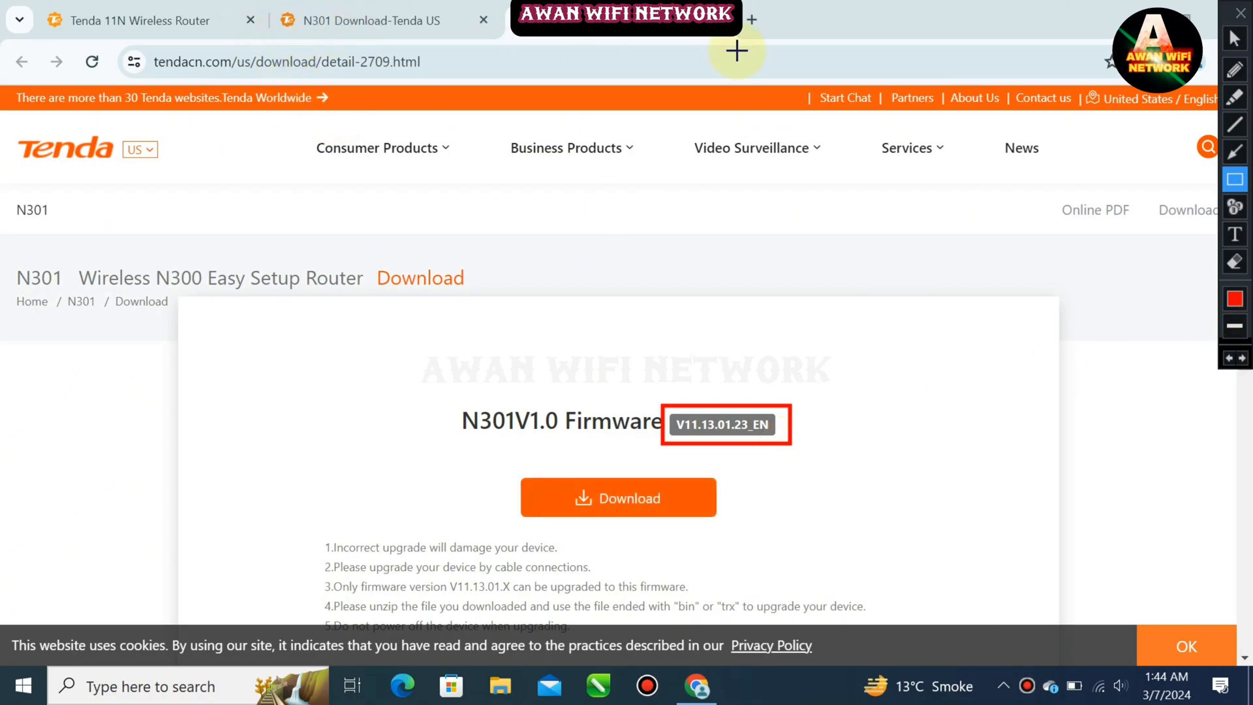
pyautogui.click(1234, 38)
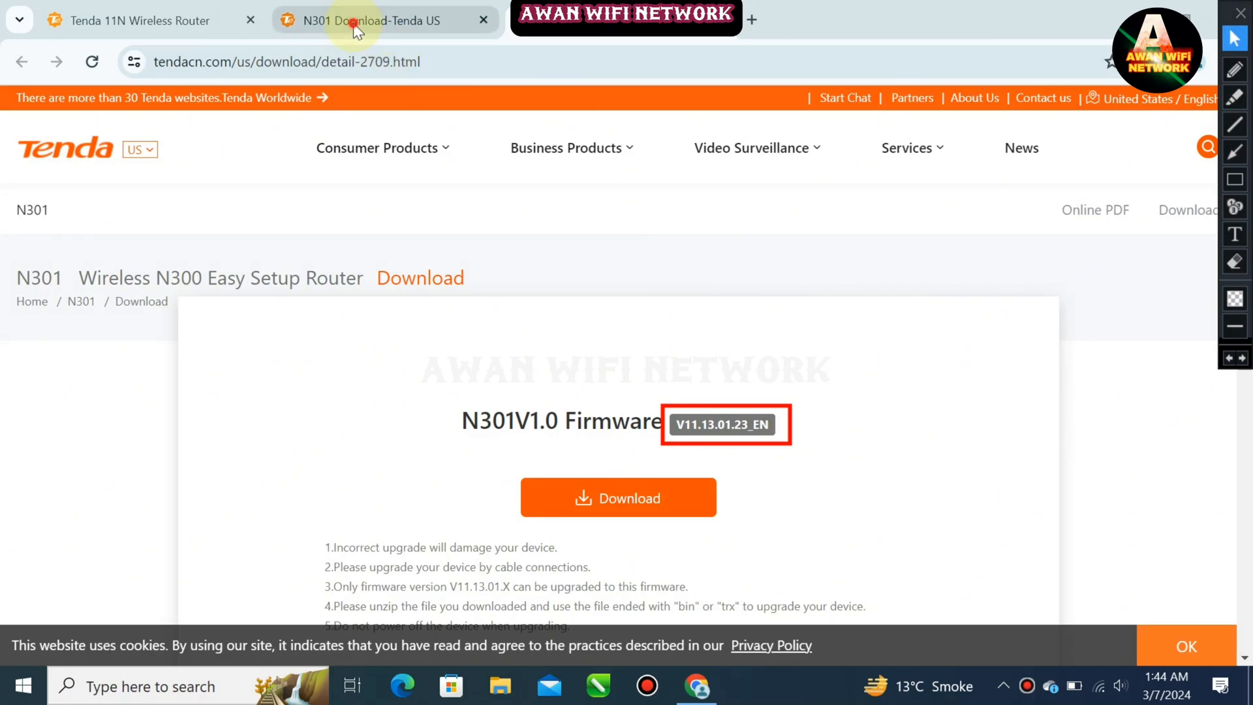
# Switch back to the Tenda 11N Wireless Router admin tab
pyautogui.click(353, 24)
pyautogui.click(152, 13)
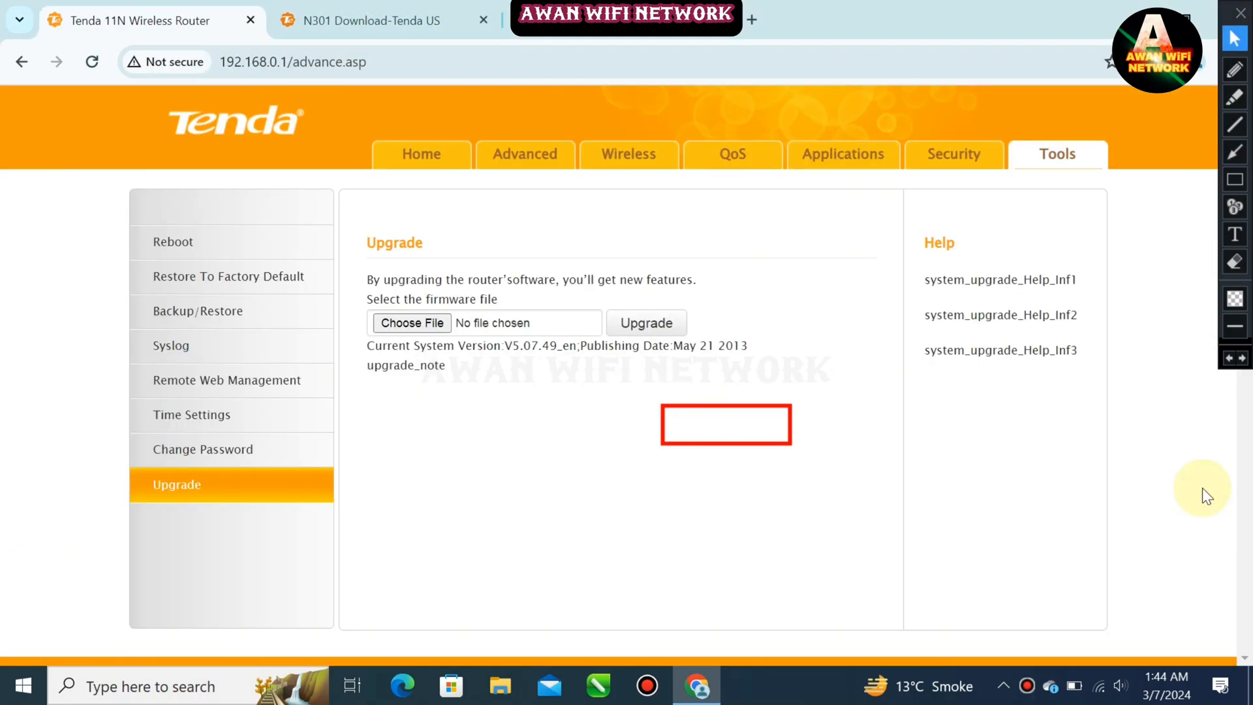
pyautogui.click(1225, 360)
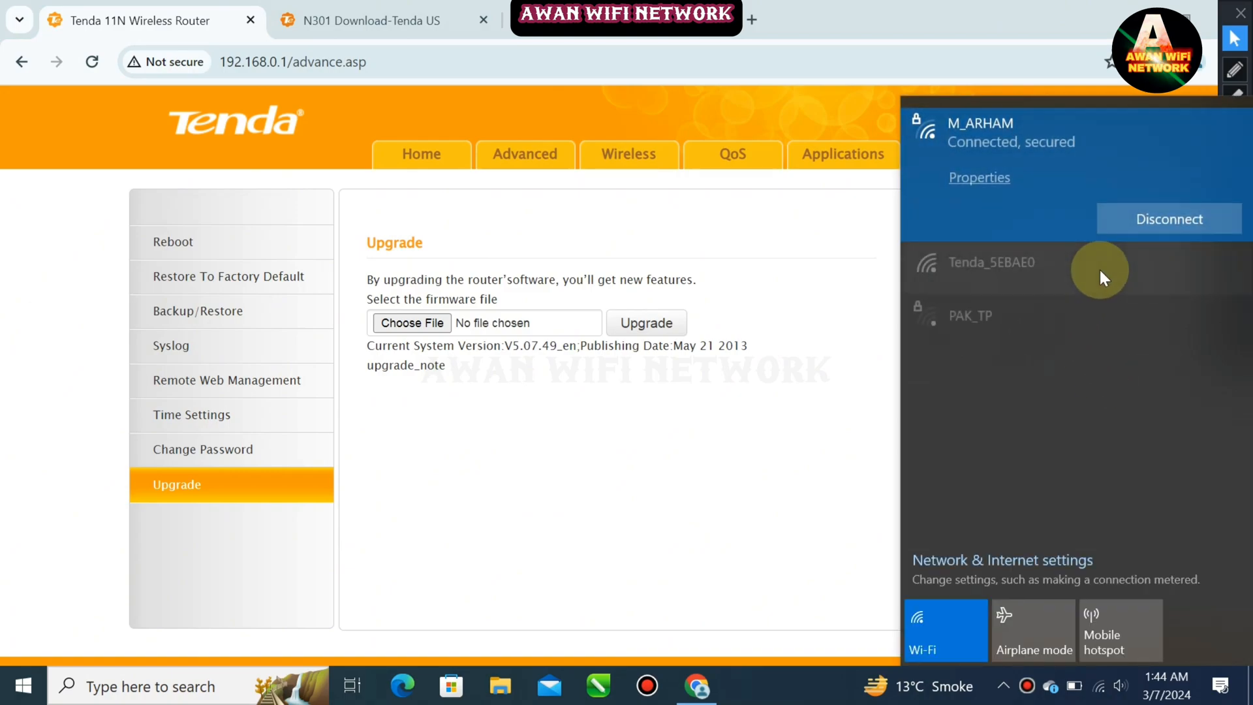
# Connect to the open Tenda_5EBAE0 Wi-Fi network and reload the router admin page
pyautogui.click(1096, 269)
pyautogui.click(1152, 319)
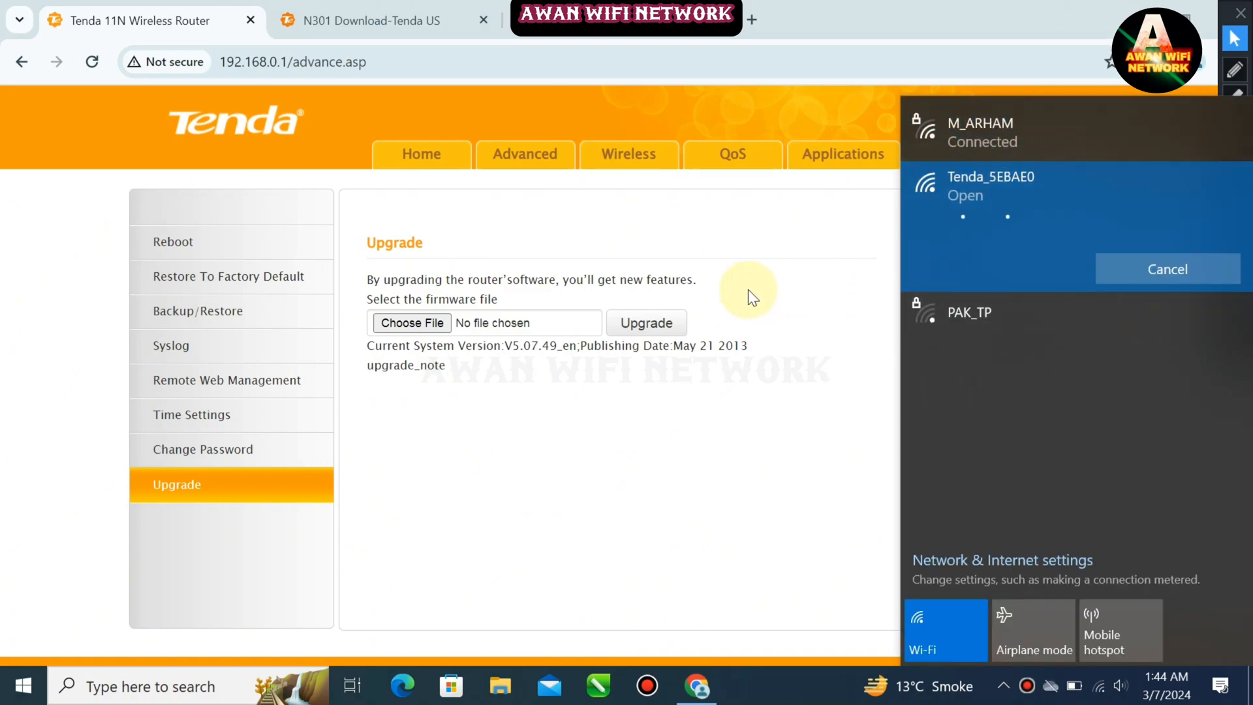
pyautogui.click(88, 64)
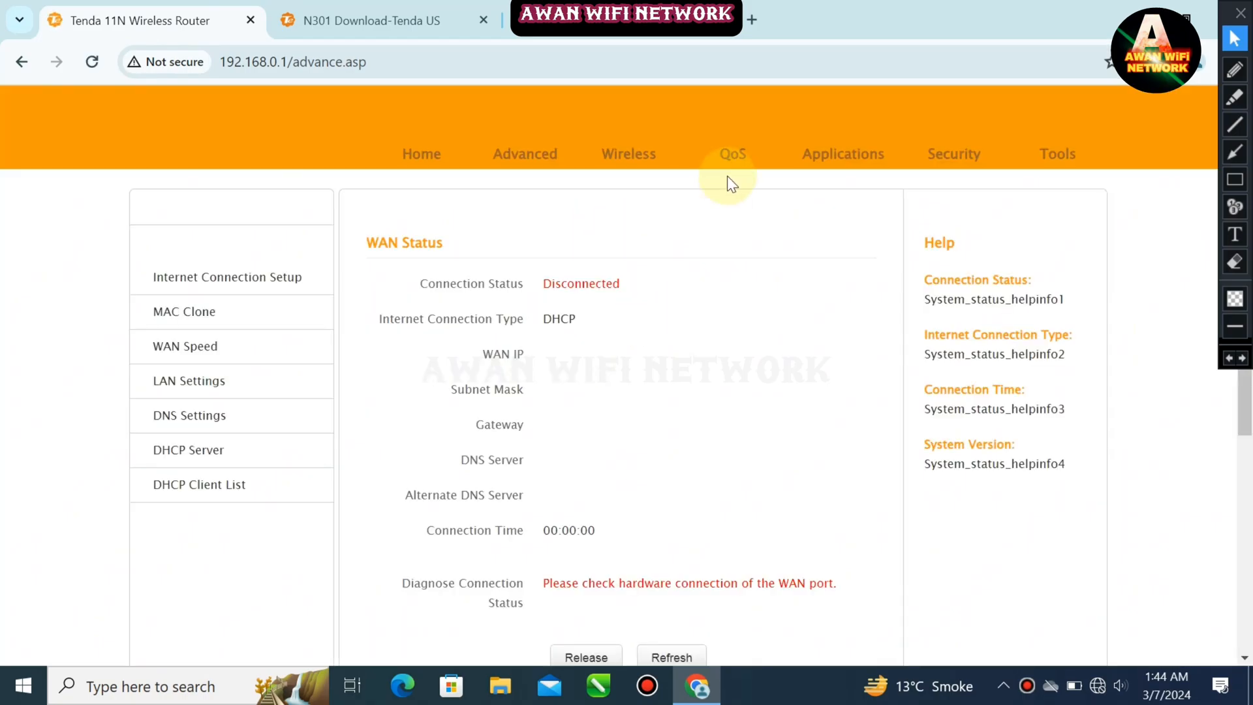
# Open the router's firmware Upgrade page under Tools
pyautogui.click(1071, 161)
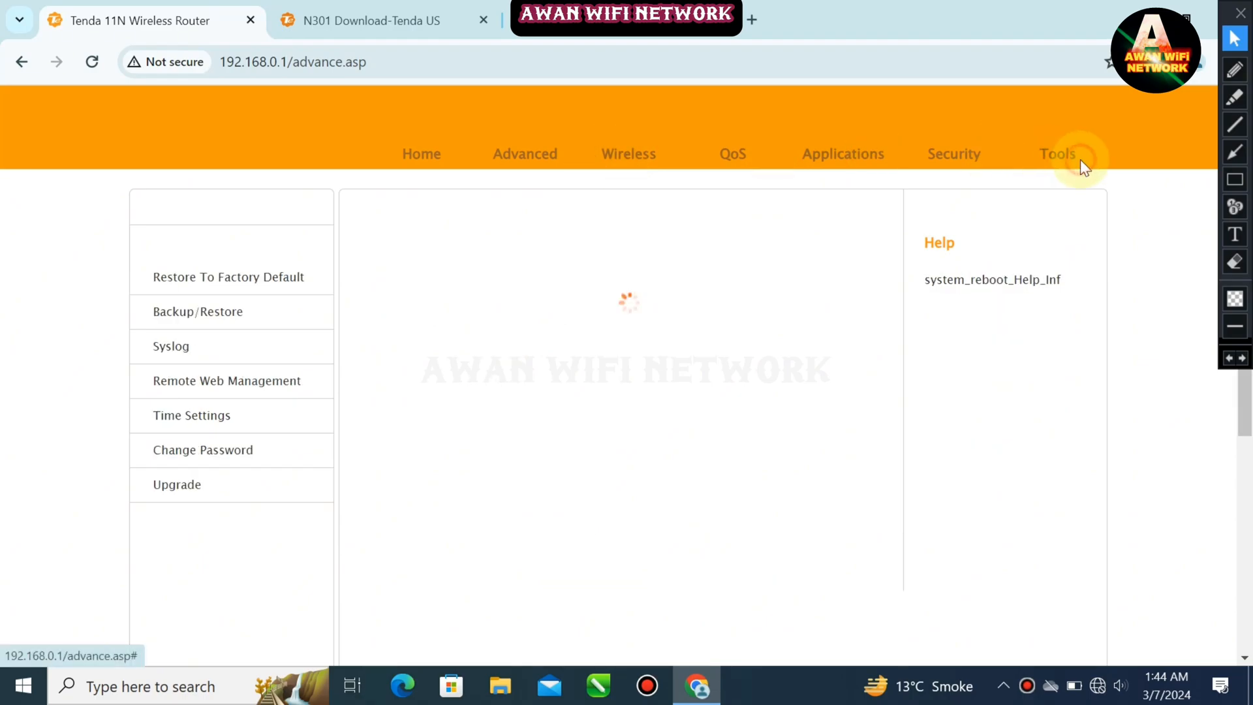
pyautogui.click(514, 168)
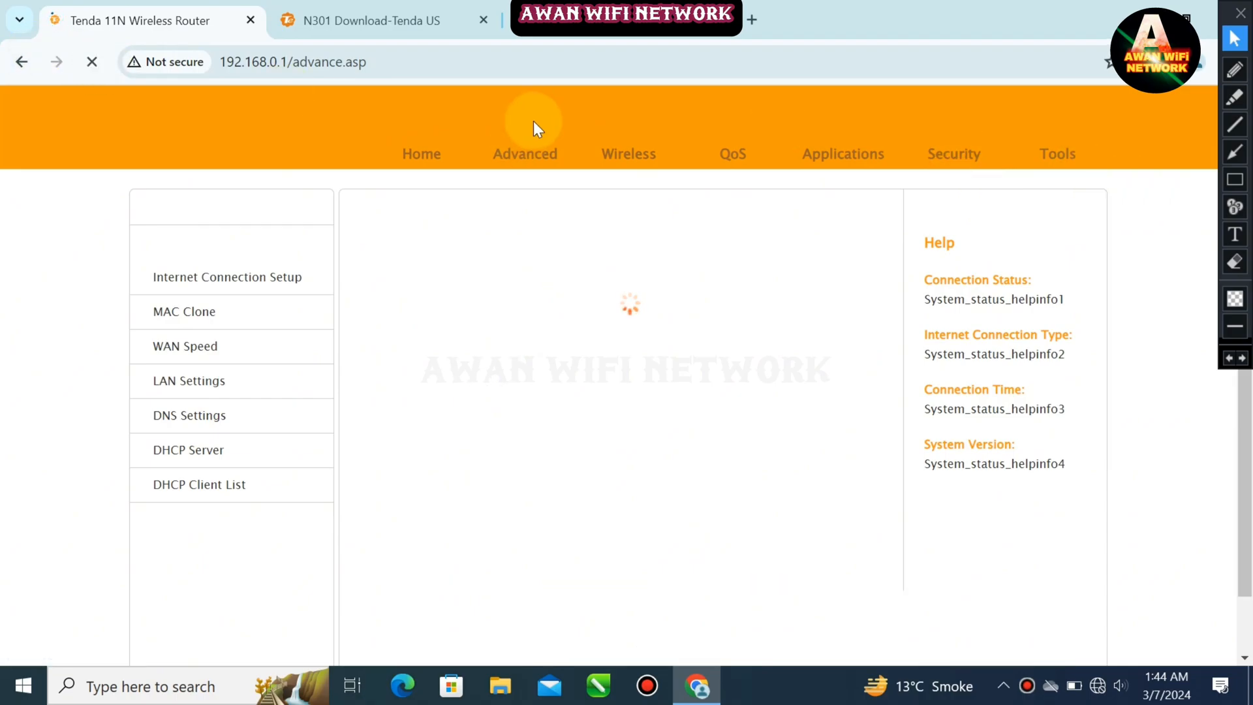
pyautogui.click(1072, 162)
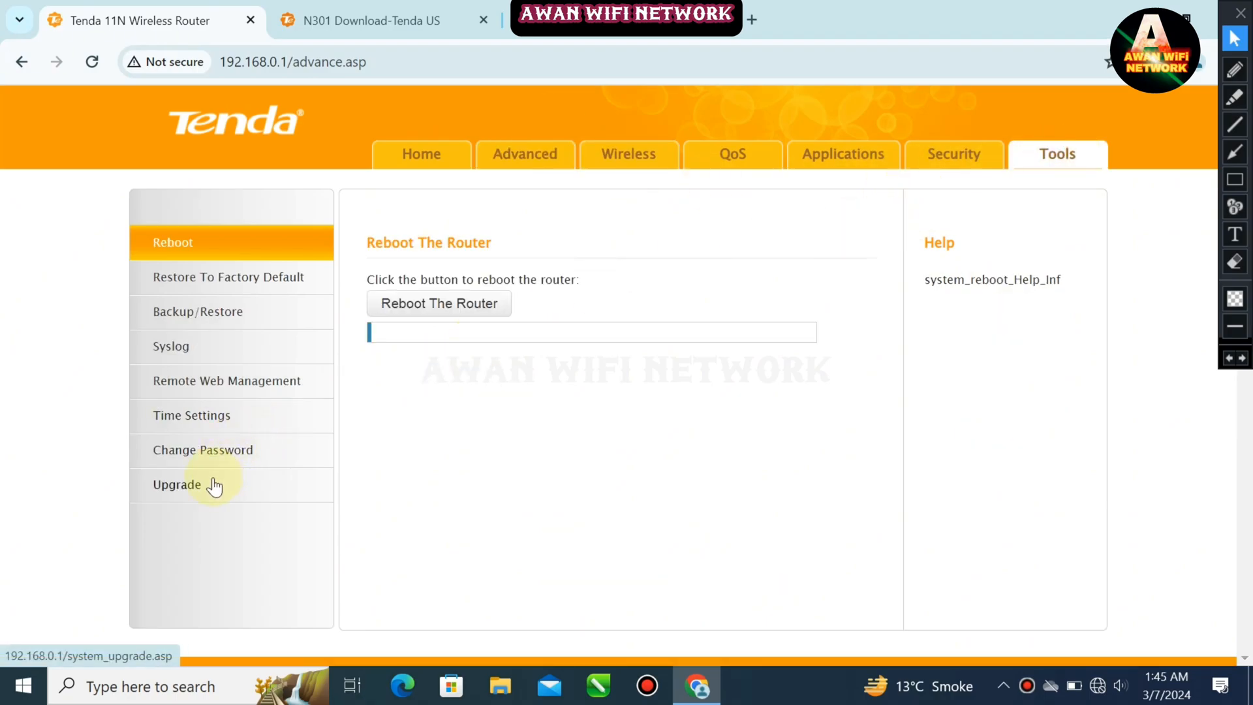
pyautogui.click(1235, 152)
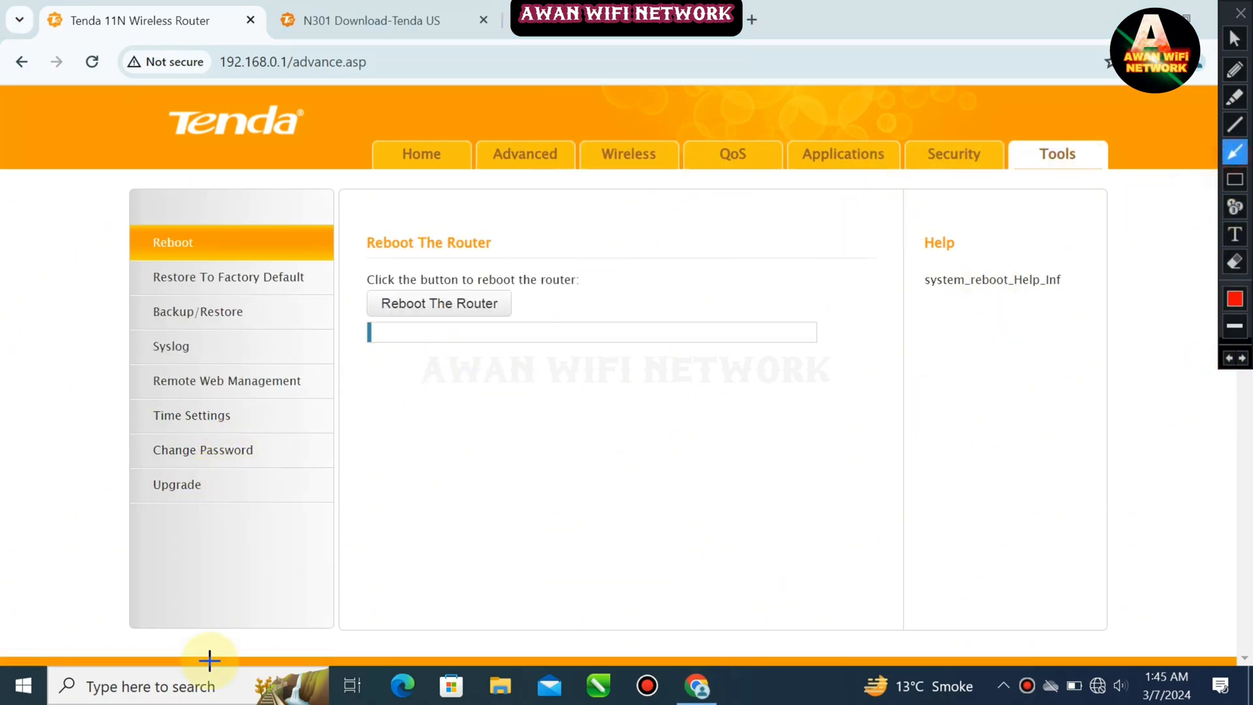
pyautogui.moveTo(487, 537)
pyautogui.mouseDown()
pyautogui.moveTo(288, 515)
pyautogui.moveTo(242, 490)
pyautogui.mouseUp()
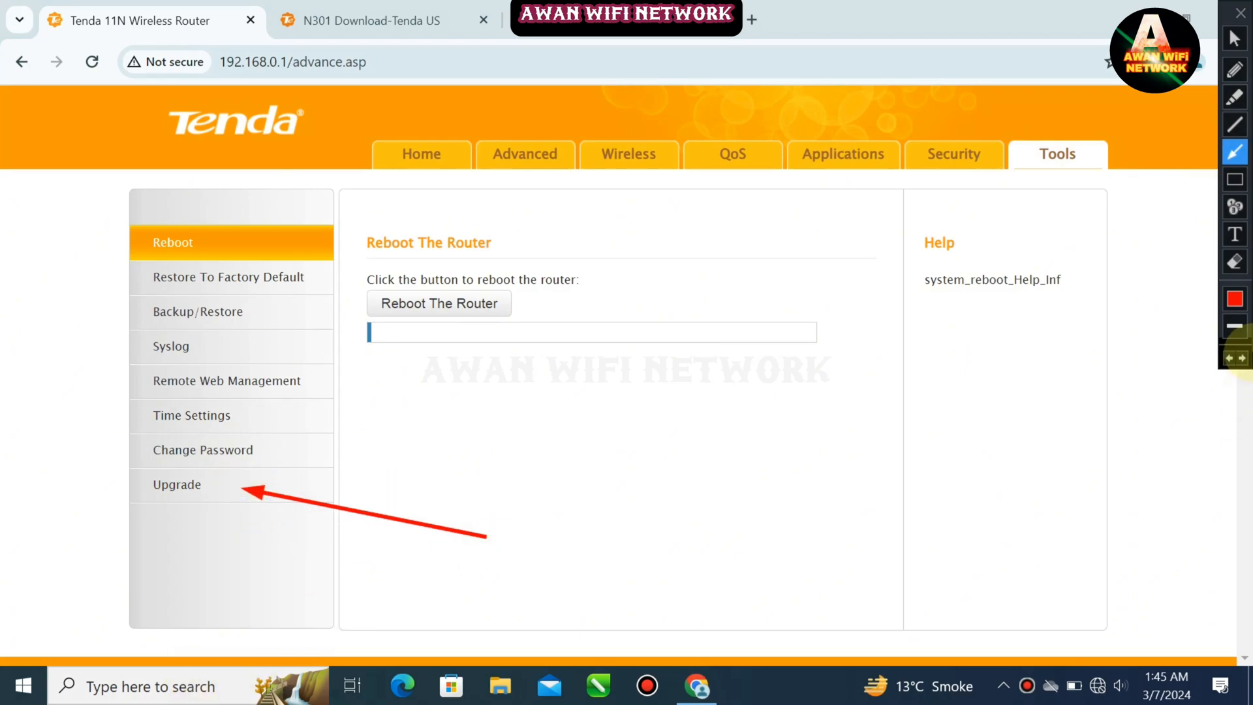
pyautogui.click(1235, 38)
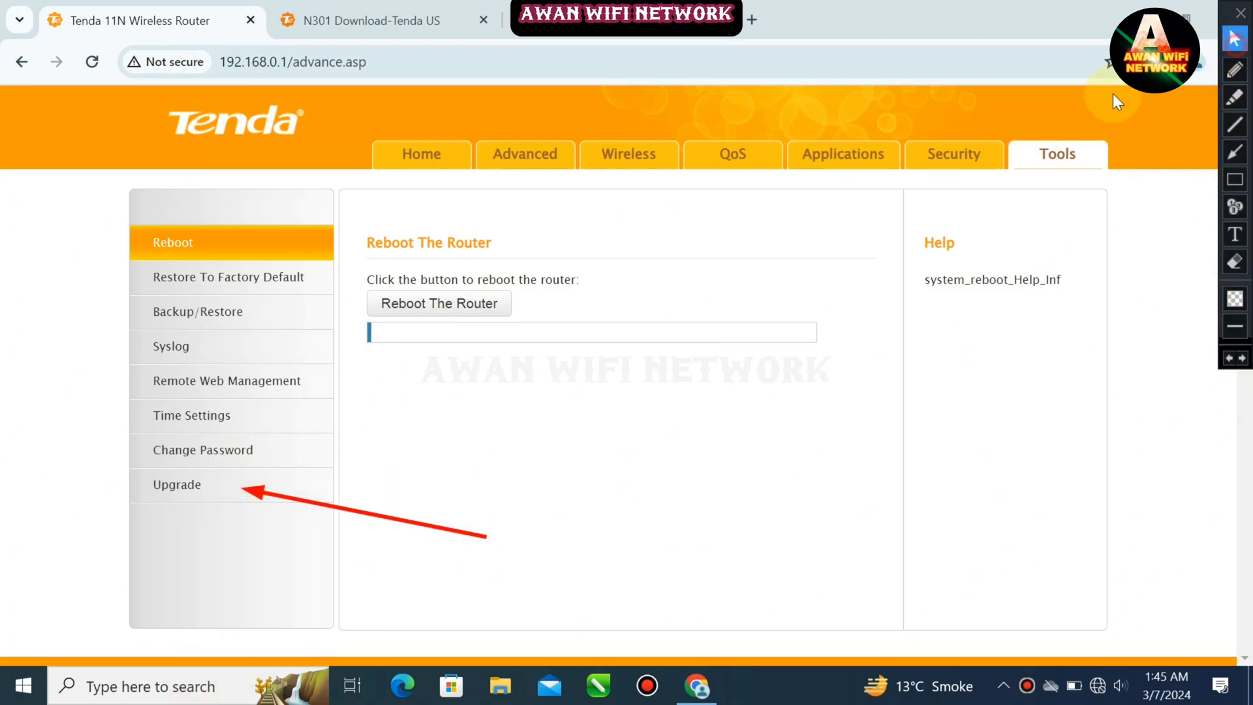
pyautogui.click(254, 493)
pyautogui.click(1230, 359)
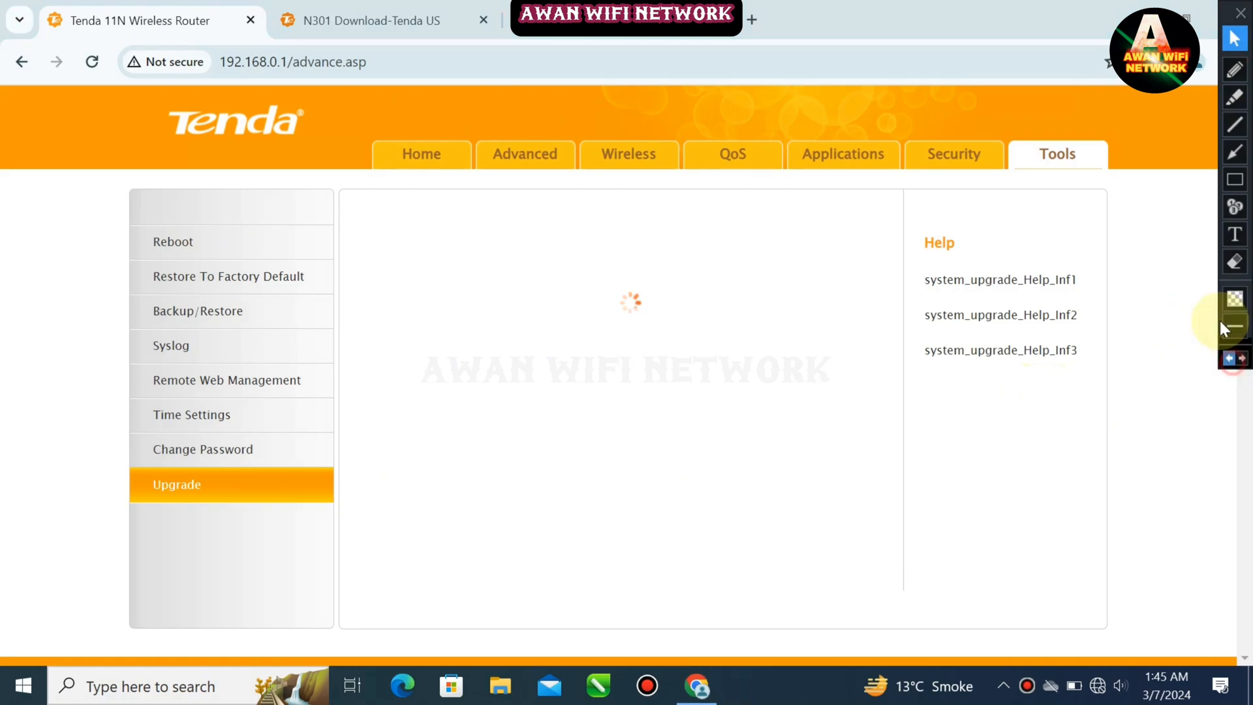
pyautogui.click(1242, 162)
pyautogui.click(1236, 178)
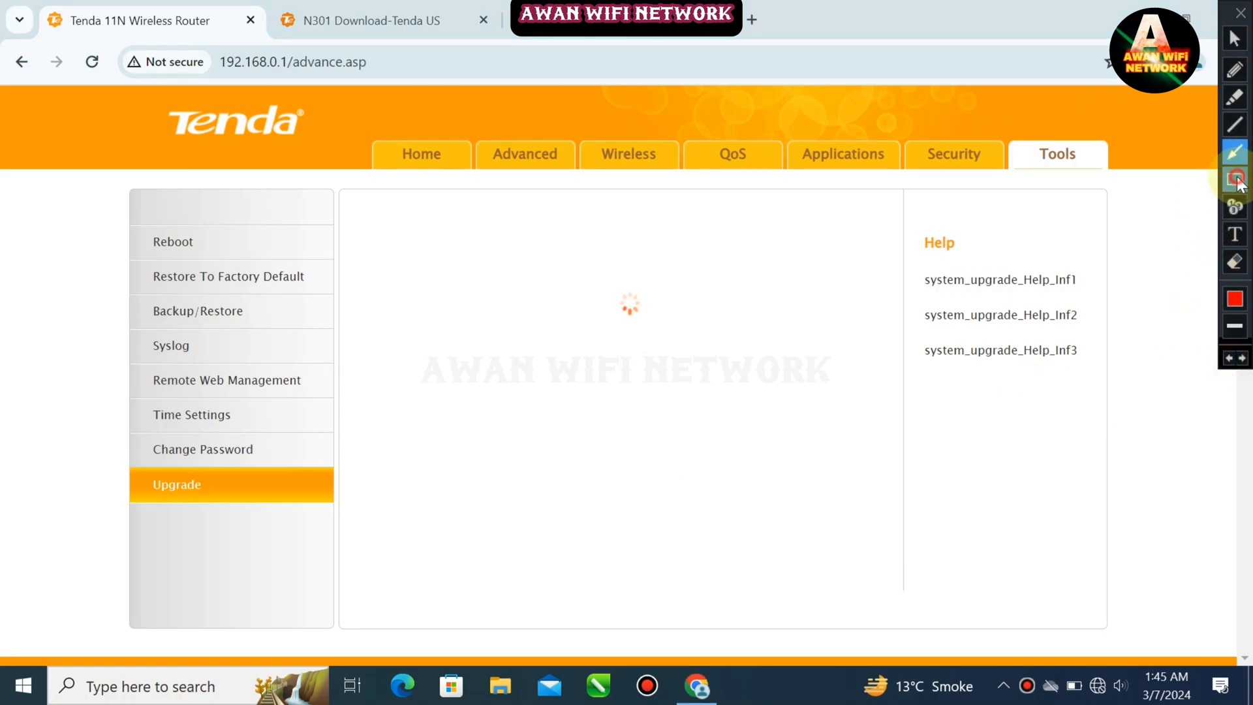
pyautogui.click(1236, 180)
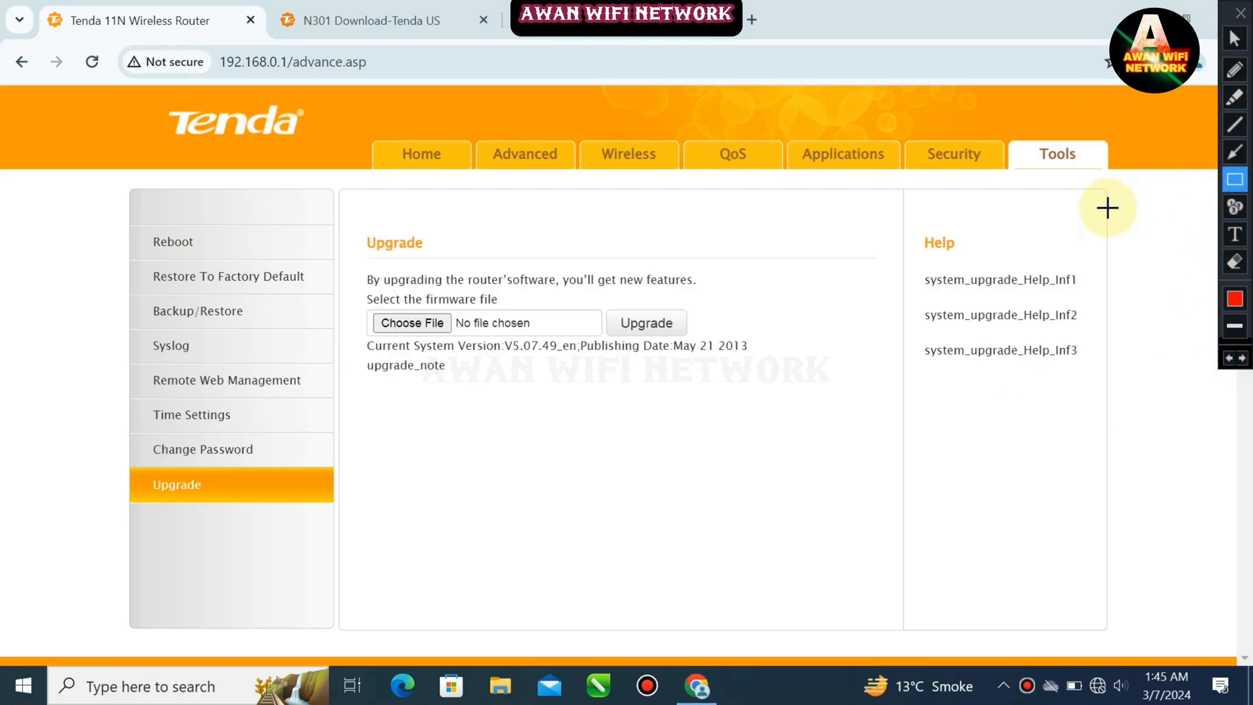
pyautogui.moveTo(366, 304)
pyautogui.mouseDown()
pyautogui.moveTo(458, 357)
pyautogui.moveTo(480, 337)
pyautogui.mouseUp()
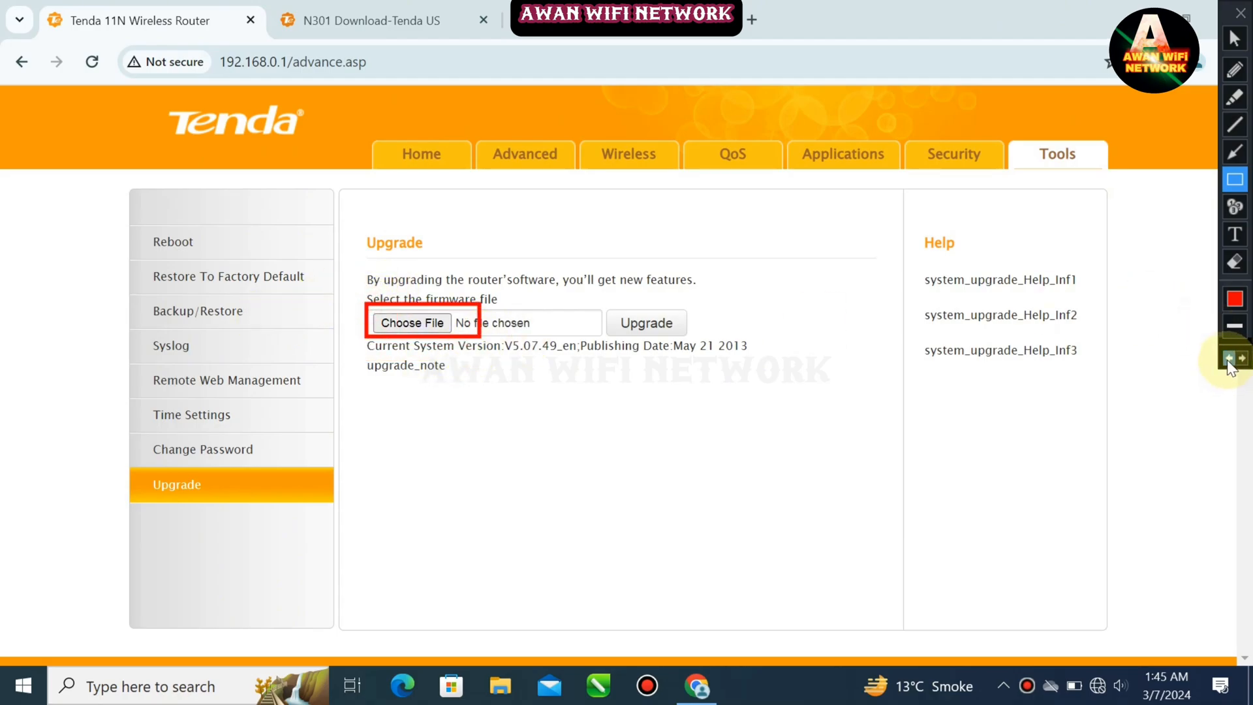
pyautogui.click(1228, 360)
pyautogui.click(1234, 38)
# Choose the firmware file US_N301V1.0BR_V11.13.01.23_multi_TDEGYH01 .bin from the Videos folder for the upgrade
pyautogui.click(439, 324)
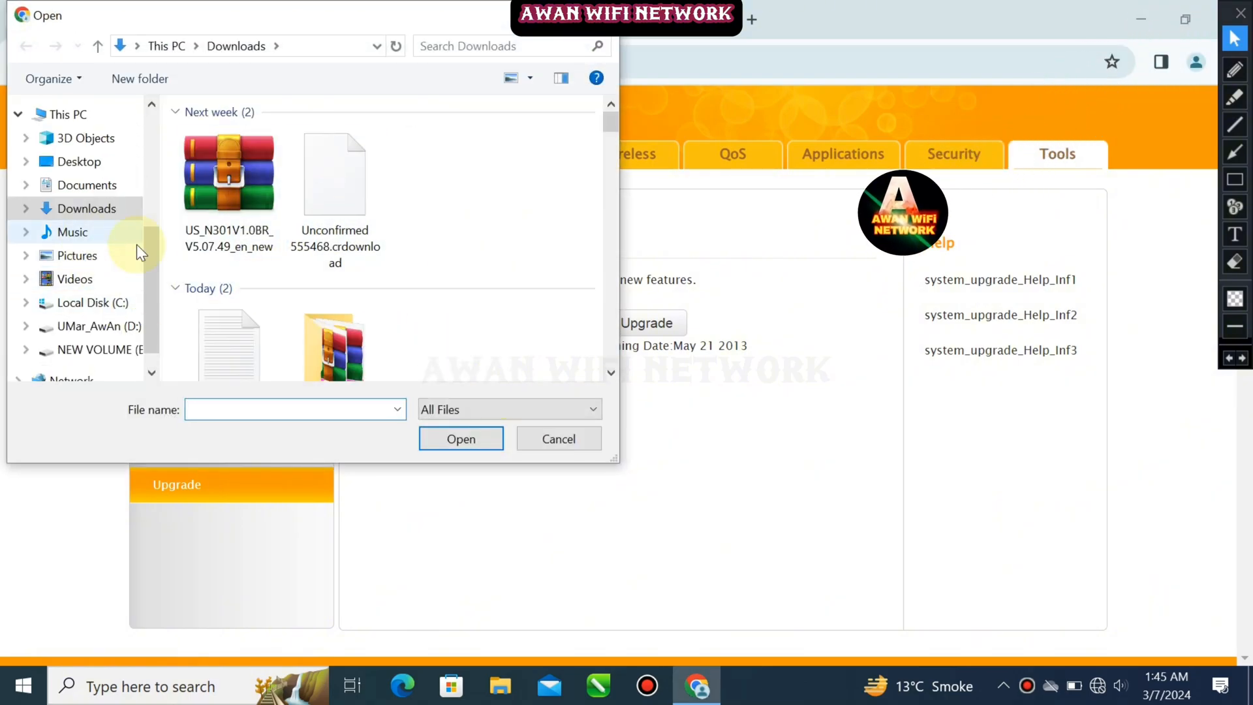
pyautogui.click(99, 270)
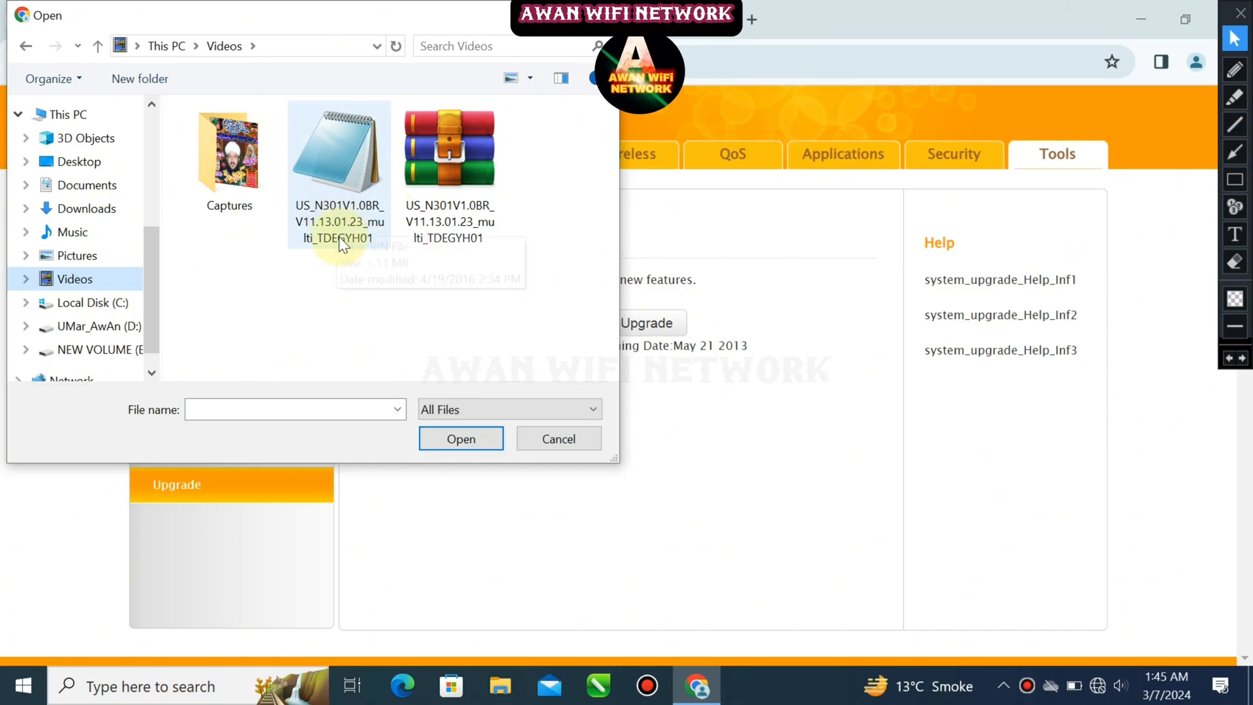
pyautogui.moveTo(337, 24)
pyautogui.mouseDown()
pyautogui.moveTo(737, 152)
pyautogui.moveTo(848, 128)
pyautogui.mouseUp()
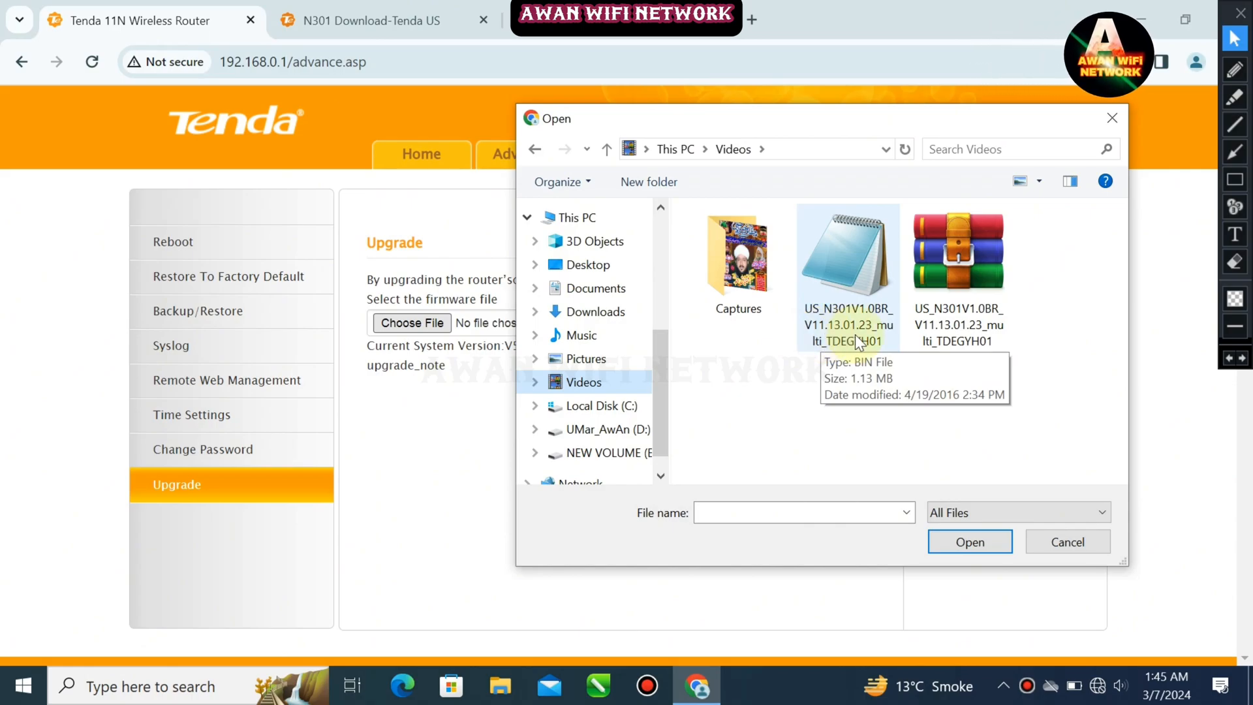
pyautogui.doubleClick(812, 330)
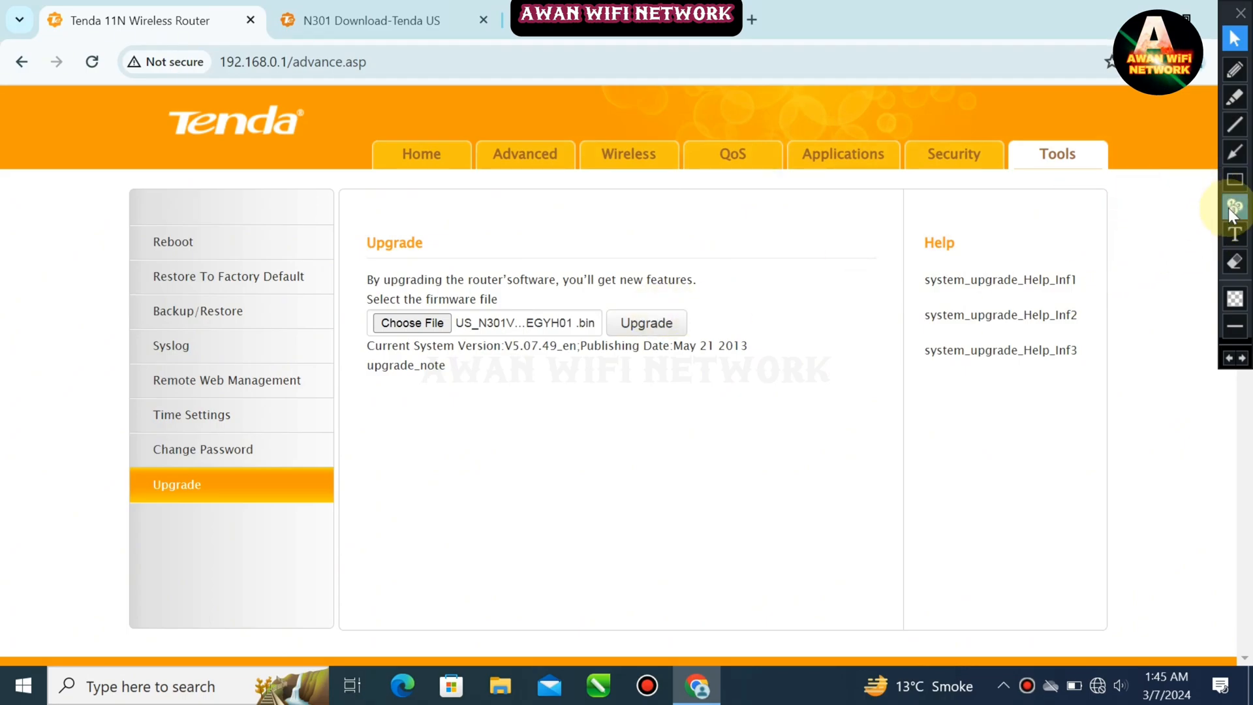
# Start the router firmware upgrade with the selected file and confirm it
pyautogui.click(1223, 181)
pyautogui.moveTo(605, 293)
pyautogui.mouseDown()
pyautogui.moveTo(669, 353)
pyautogui.moveTo(711, 353)
pyautogui.mouseUp()
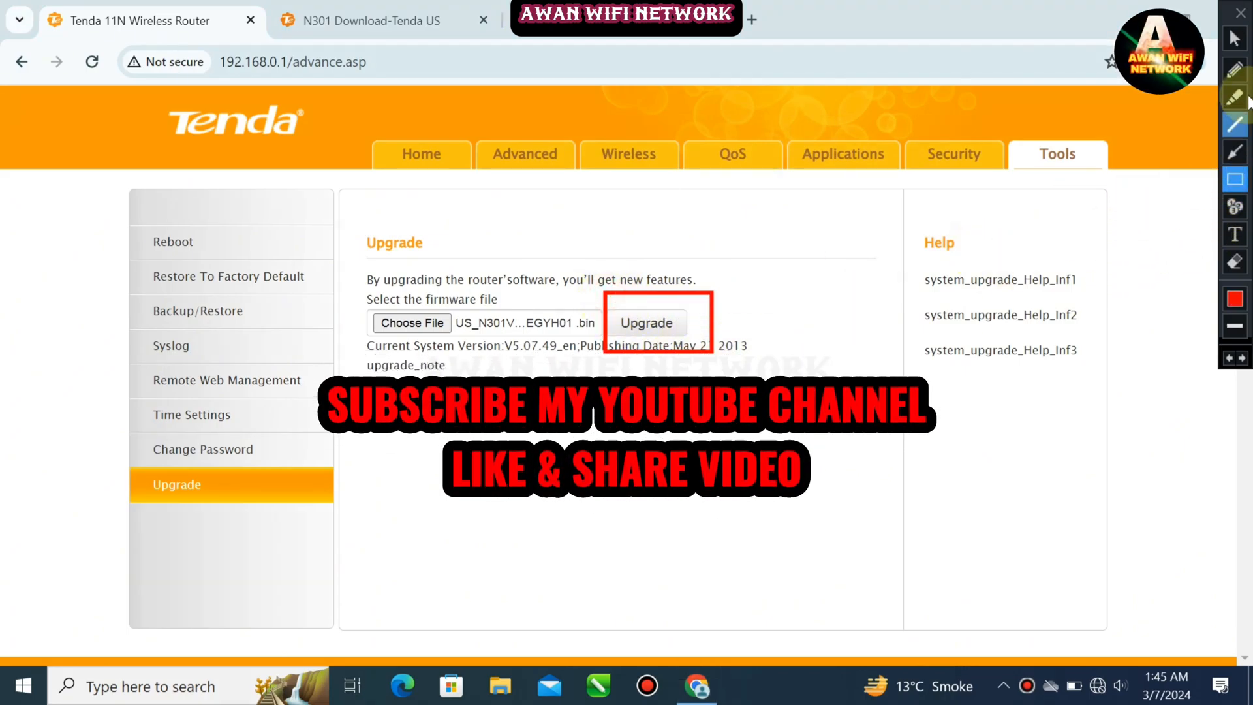
pyautogui.click(1235, 38)
pyautogui.click(646, 323)
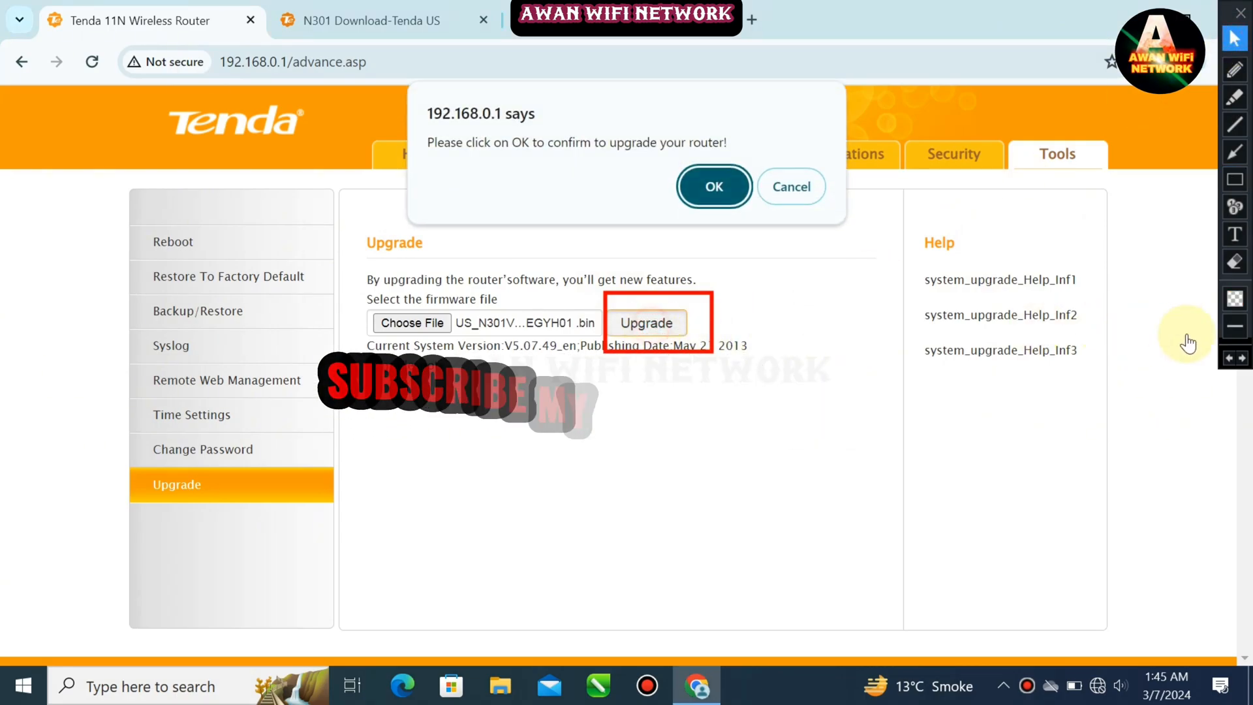
pyautogui.click(1232, 360)
pyautogui.click(711, 194)
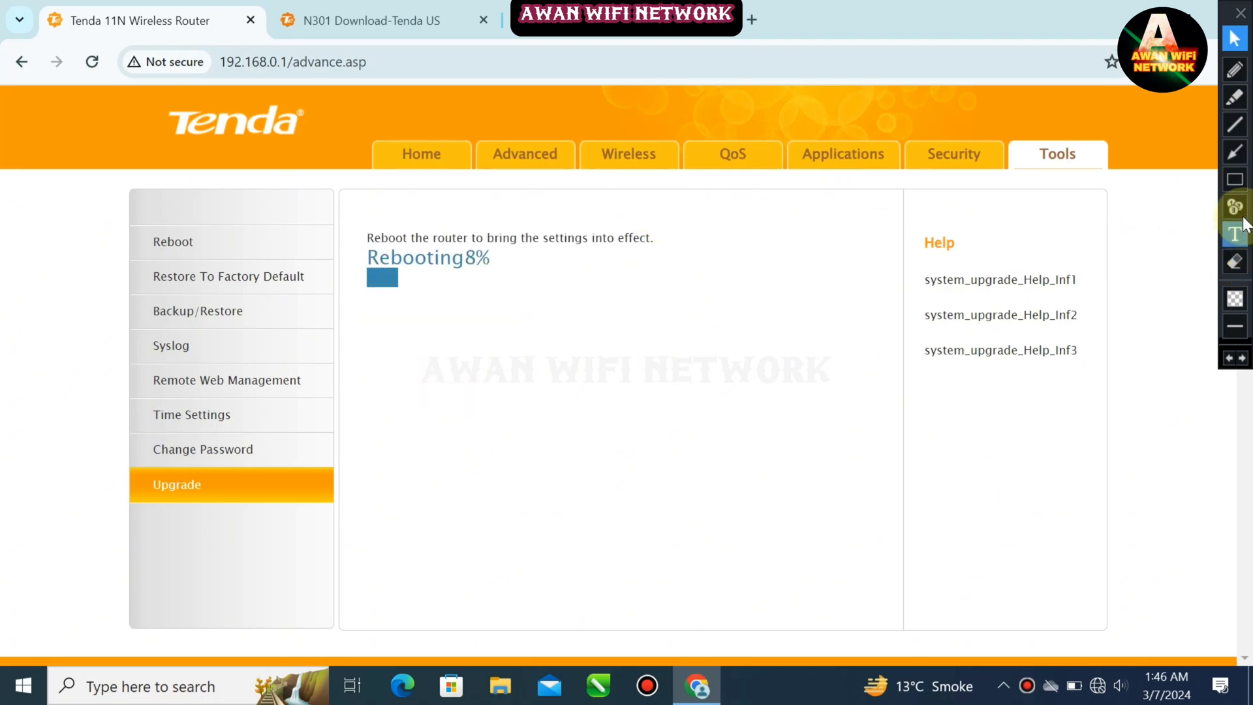
pyautogui.click(1235, 179)
pyautogui.moveTo(346, 203)
pyautogui.mouseDown()
pyautogui.moveTo(599, 327)
pyautogui.moveTo(874, 312)
pyautogui.moveTo(669, 316)
pyautogui.mouseUp()
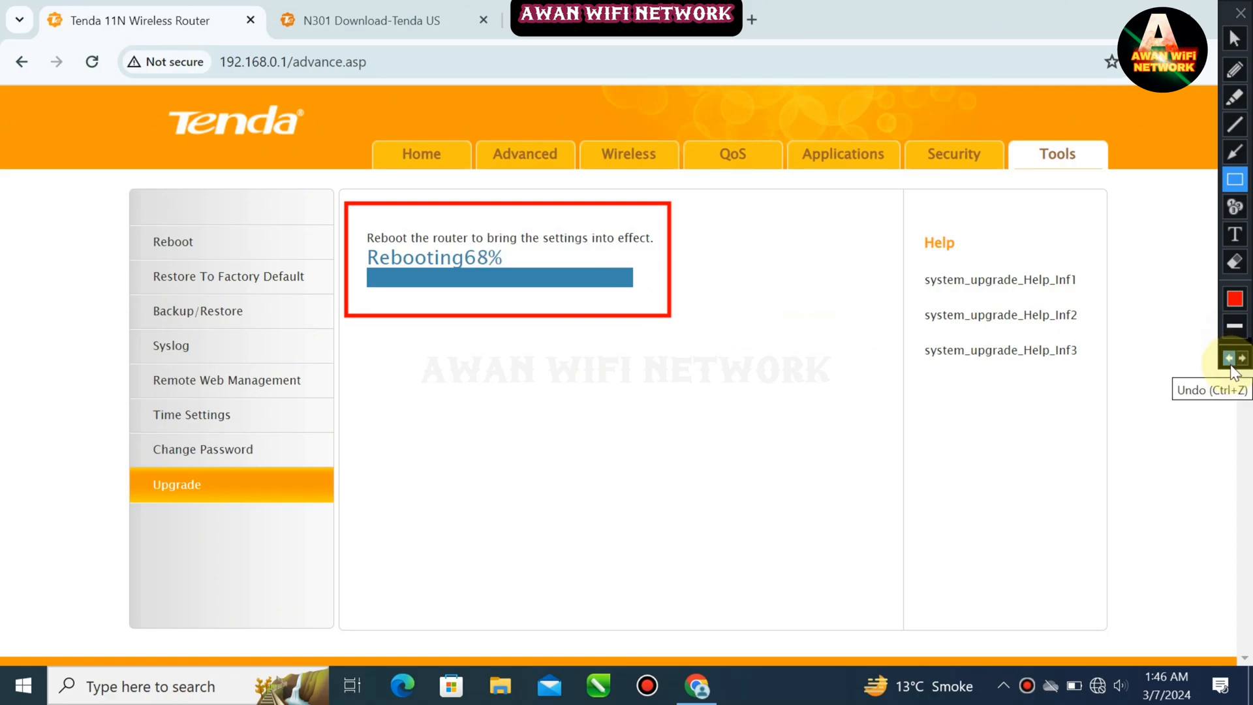
pyautogui.click(1233, 372)
pyautogui.click(1235, 46)
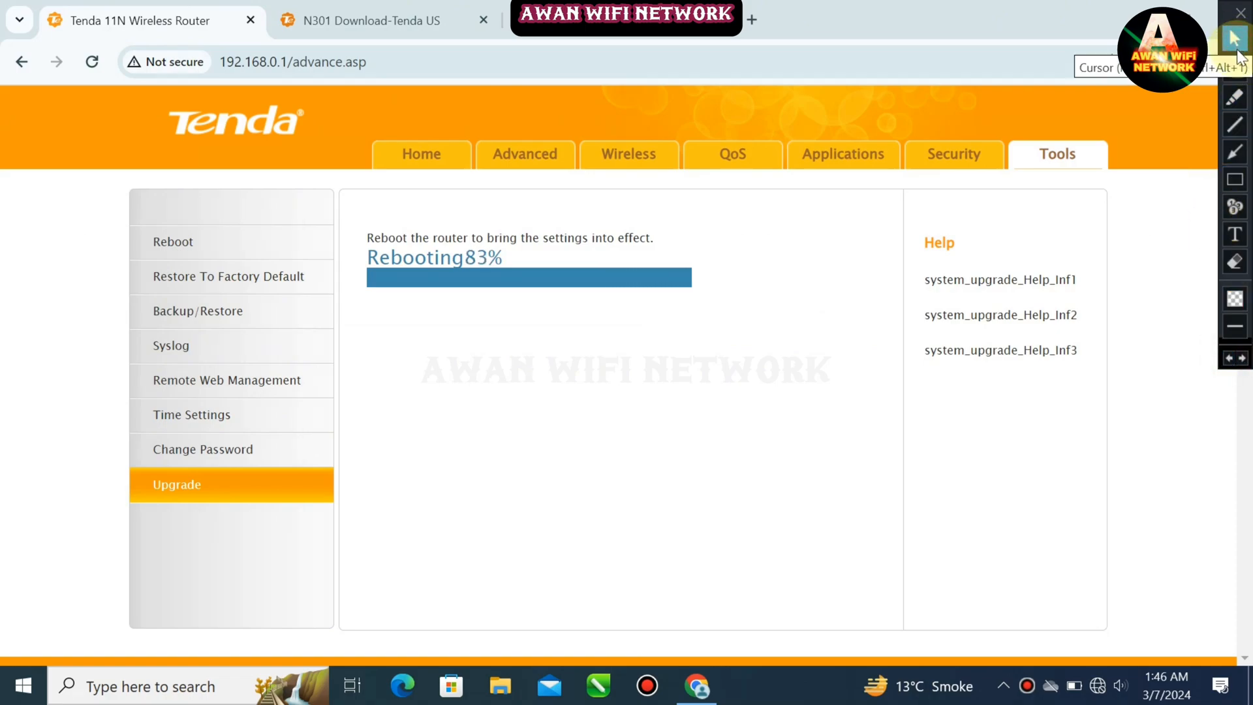
# Reconnect to the open Tenda_5EBAE0 Wi-Fi network and reload the router login page
pyautogui.click(1098, 685)
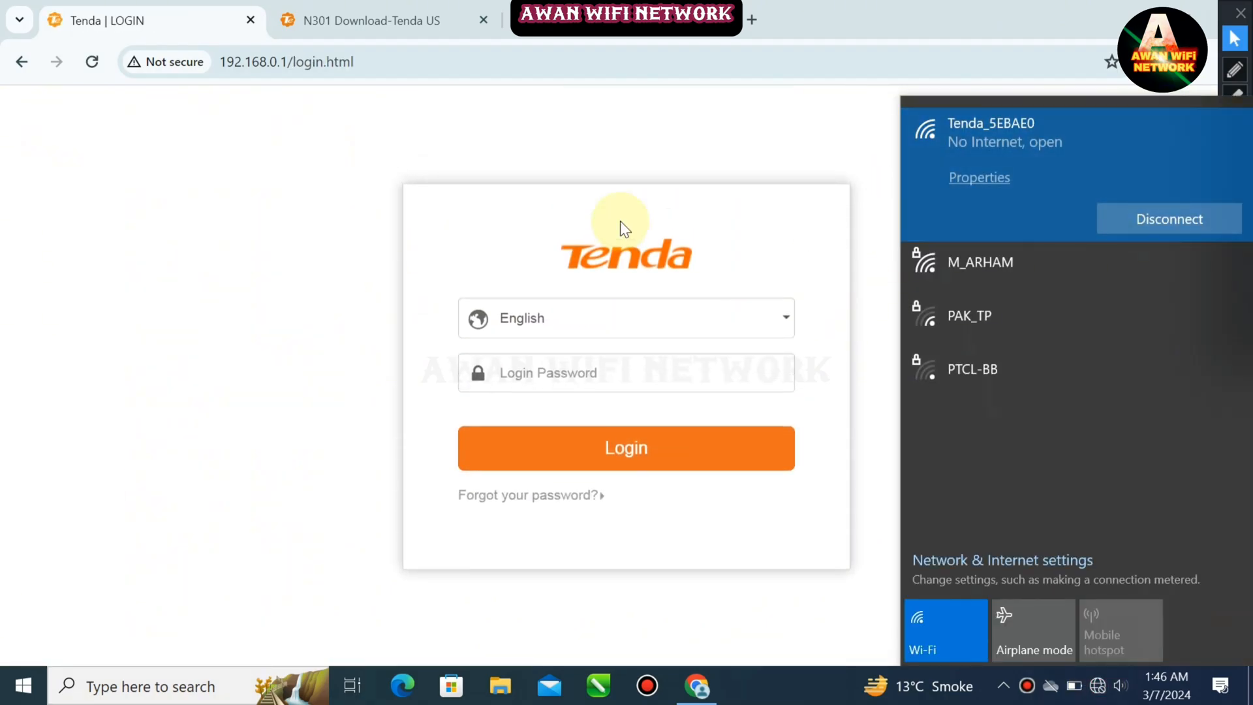
pyautogui.click(608, 234)
pyautogui.click(620, 376)
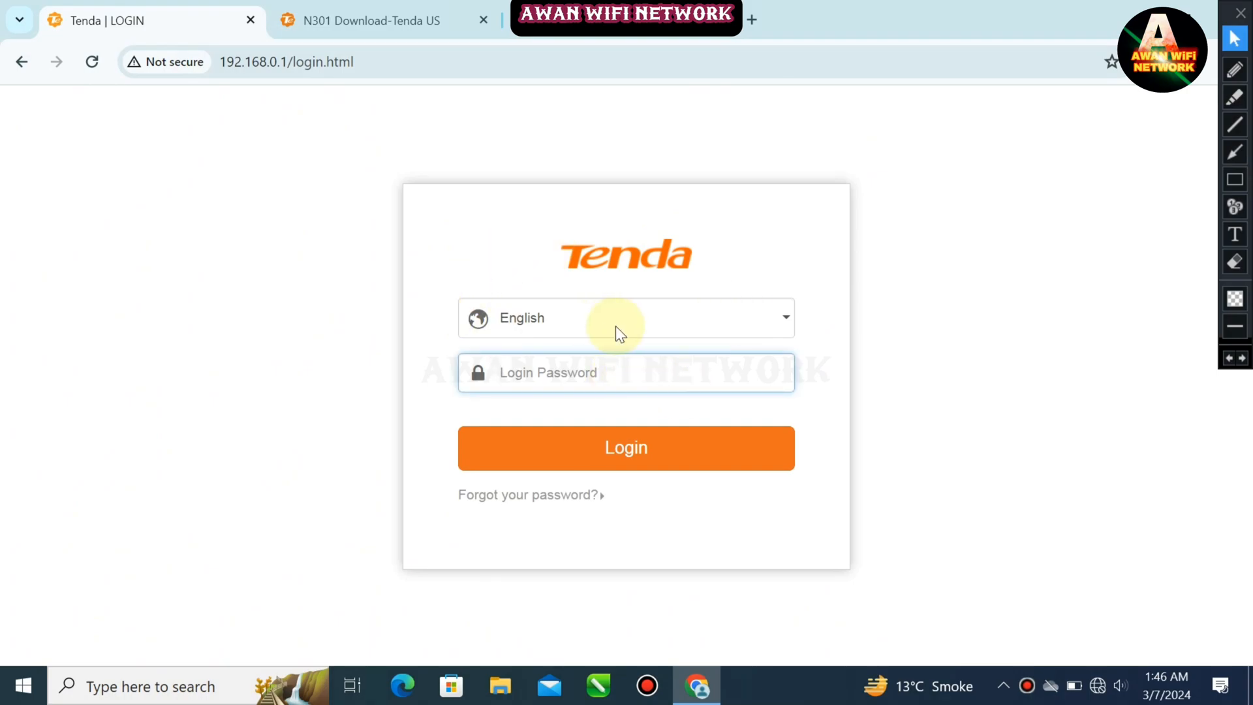
pyautogui.click(1097, 686)
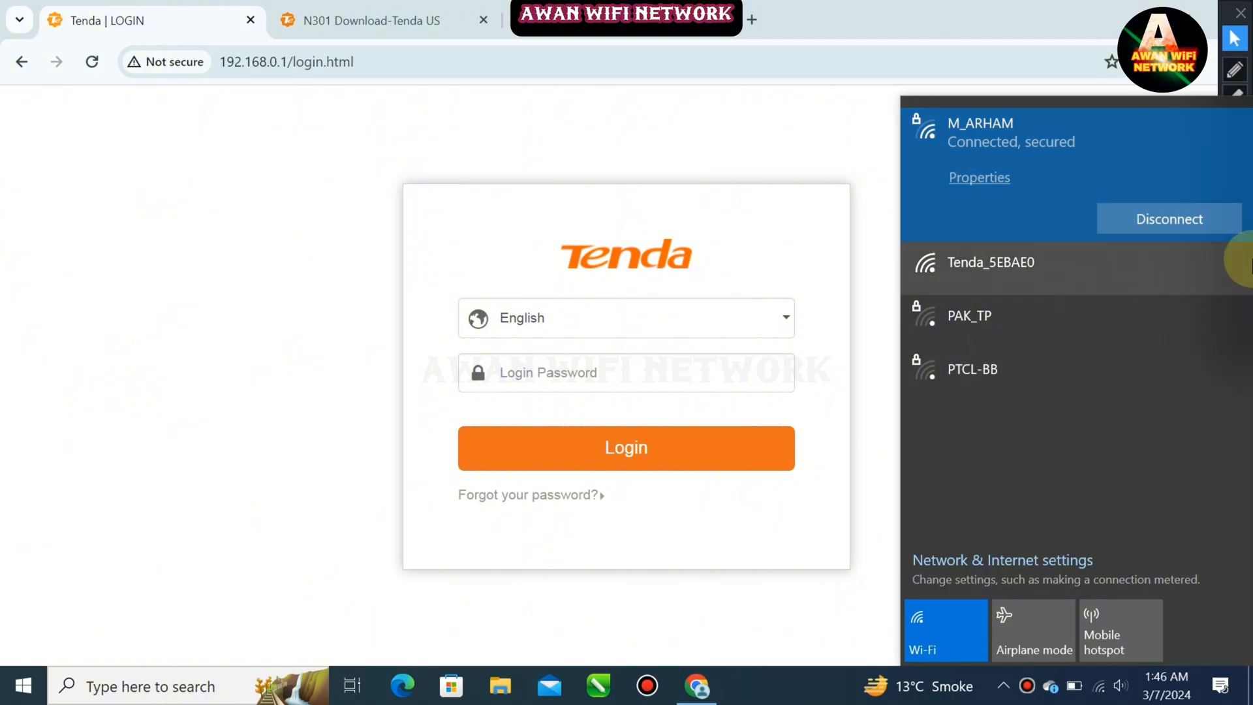
pyautogui.click(1036, 287)
pyautogui.click(1106, 311)
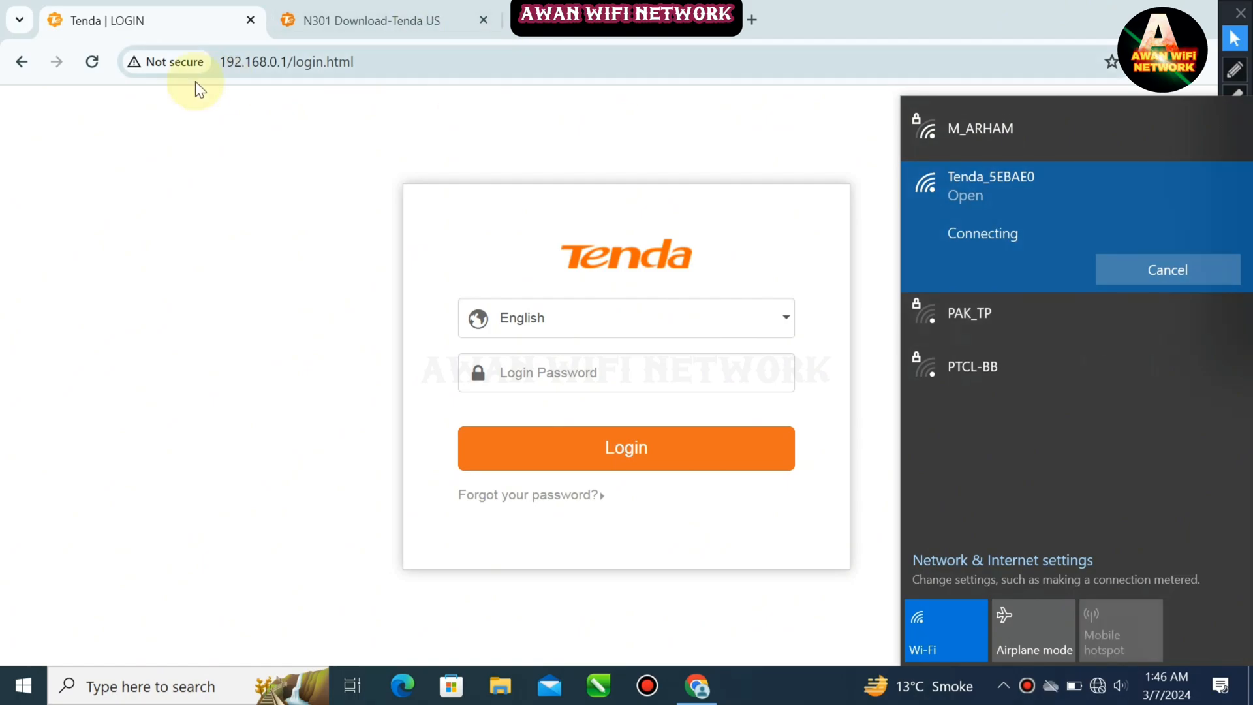
pyautogui.click(94, 56)
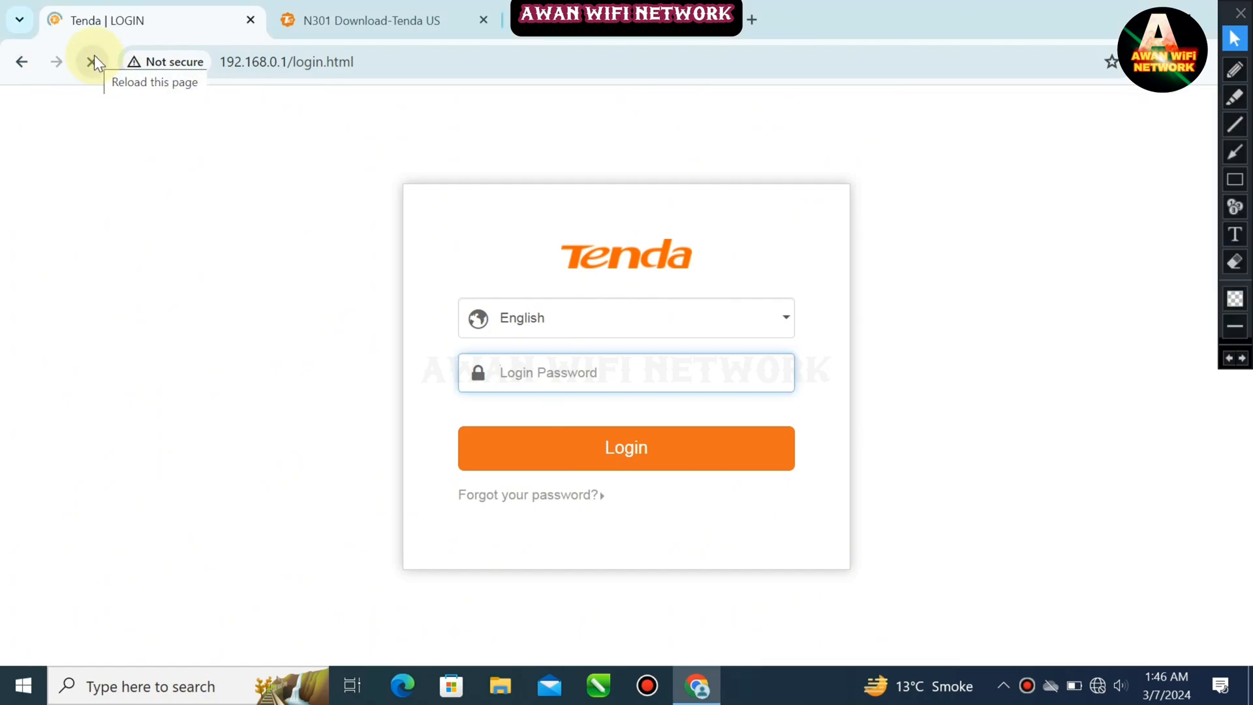
# Enter the router's login password
pyautogui.write('a')
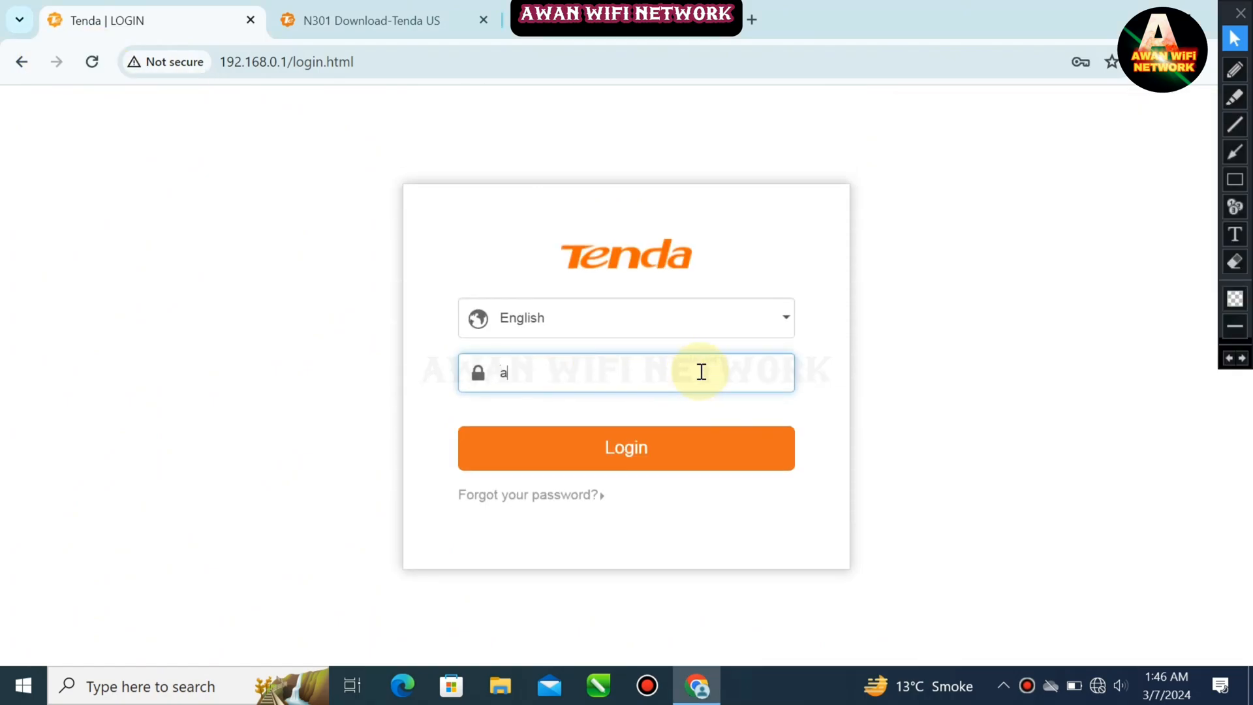
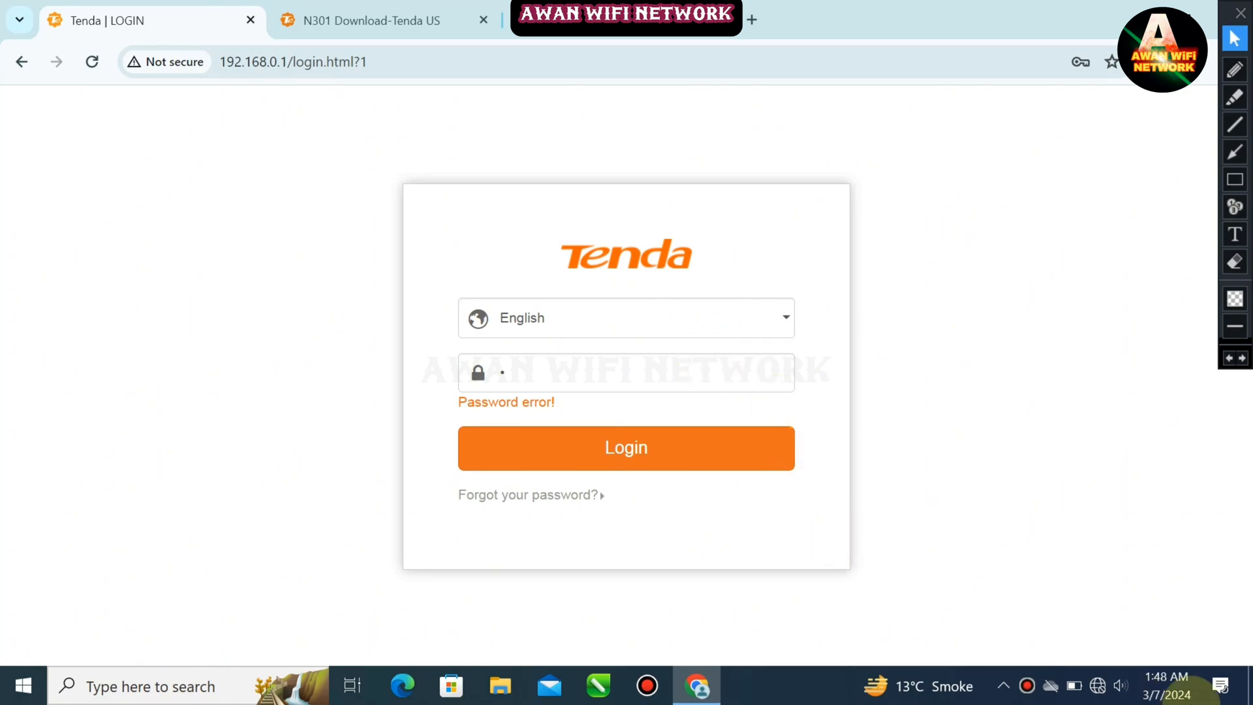
# Check the Tenda_5EBAE0 Wi-Fi connection and reload the router page
pyautogui.click(1105, 688)
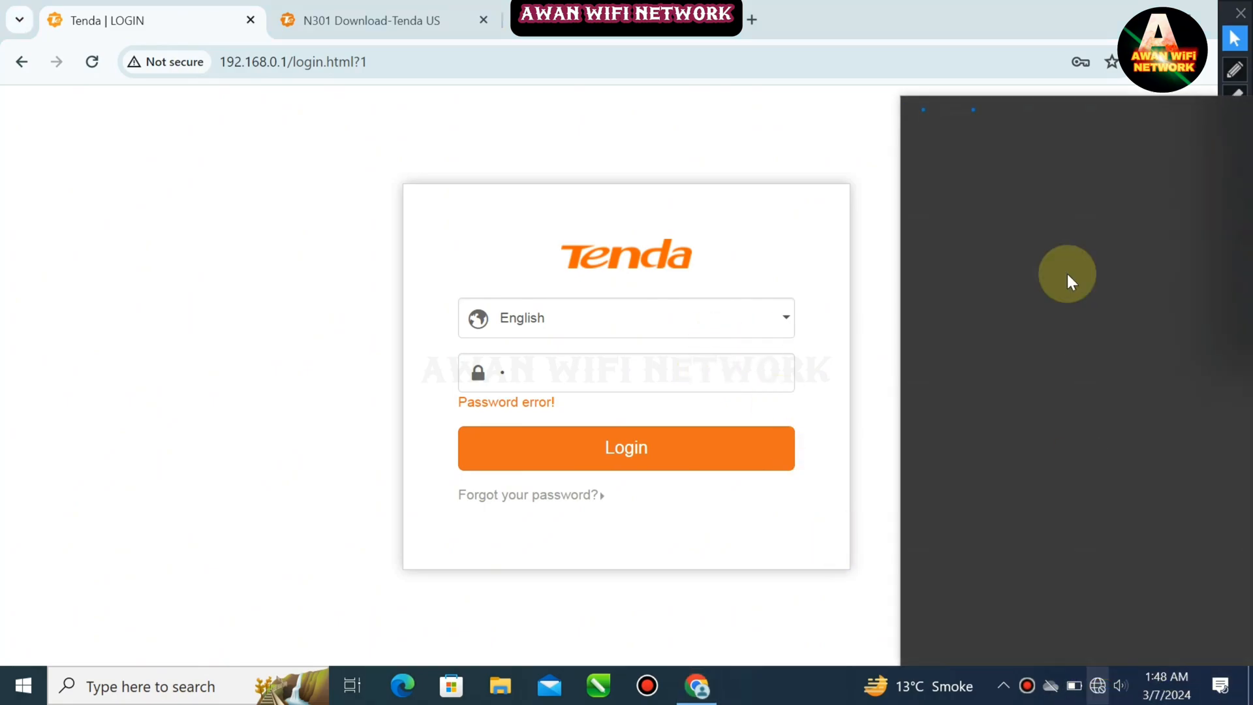
pyautogui.click(999, 177)
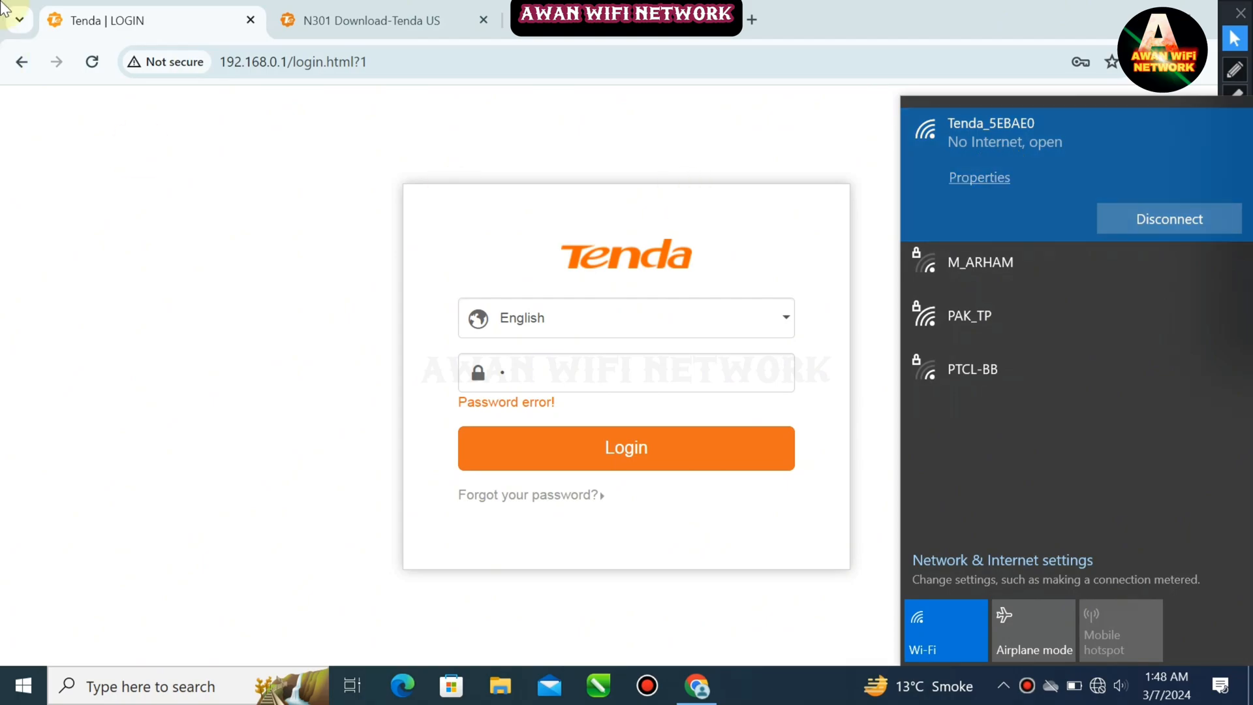
pyautogui.click(105, 52)
pyautogui.click(92, 61)
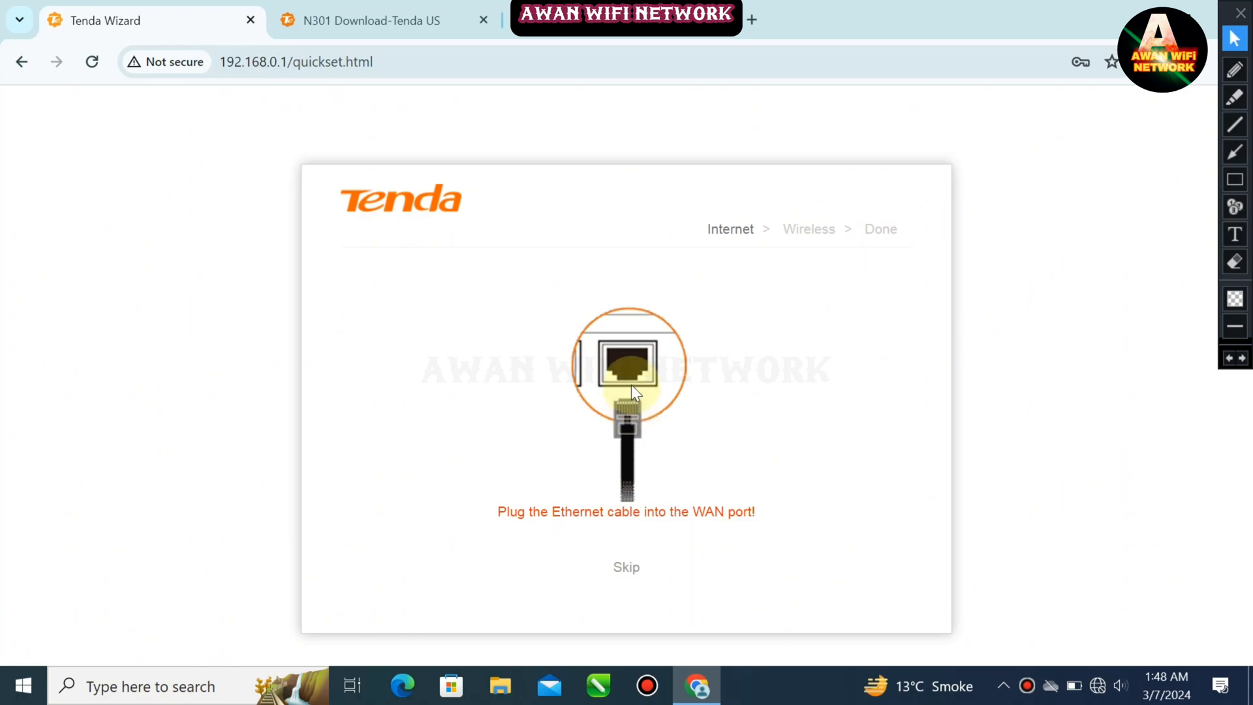
pyautogui.click(1235, 179)
pyautogui.moveTo(588, 538); pyautogui.dragTo(684, 592)
pyautogui.click(1231, 364)
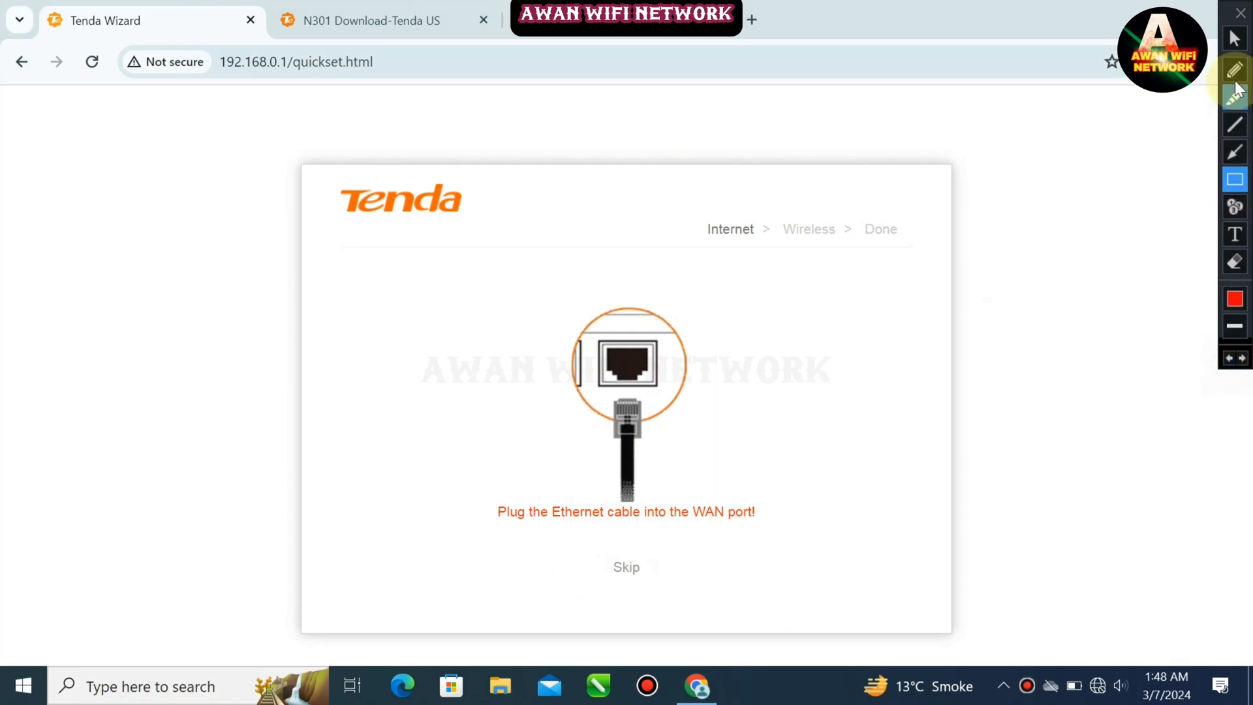
pyautogui.click(1235, 38)
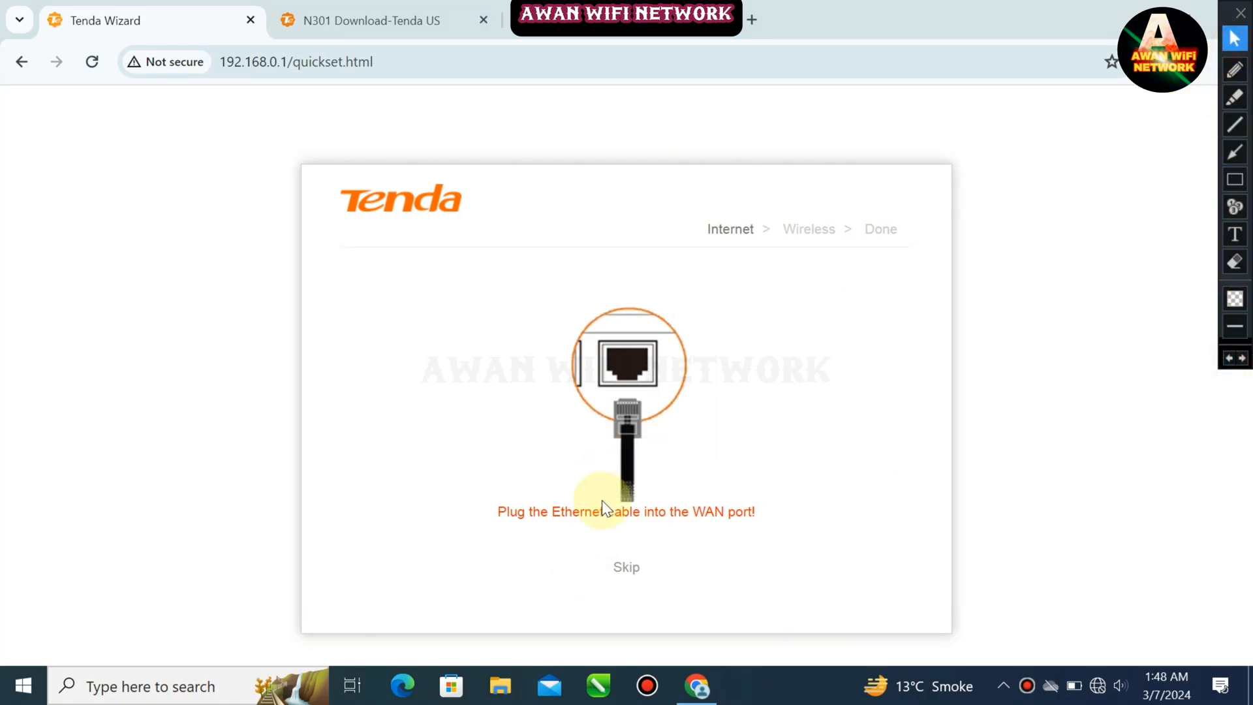
# Skip the Internet step of the quick setup wizard and continue without setting a WiFi password
pyautogui.click(628, 575)
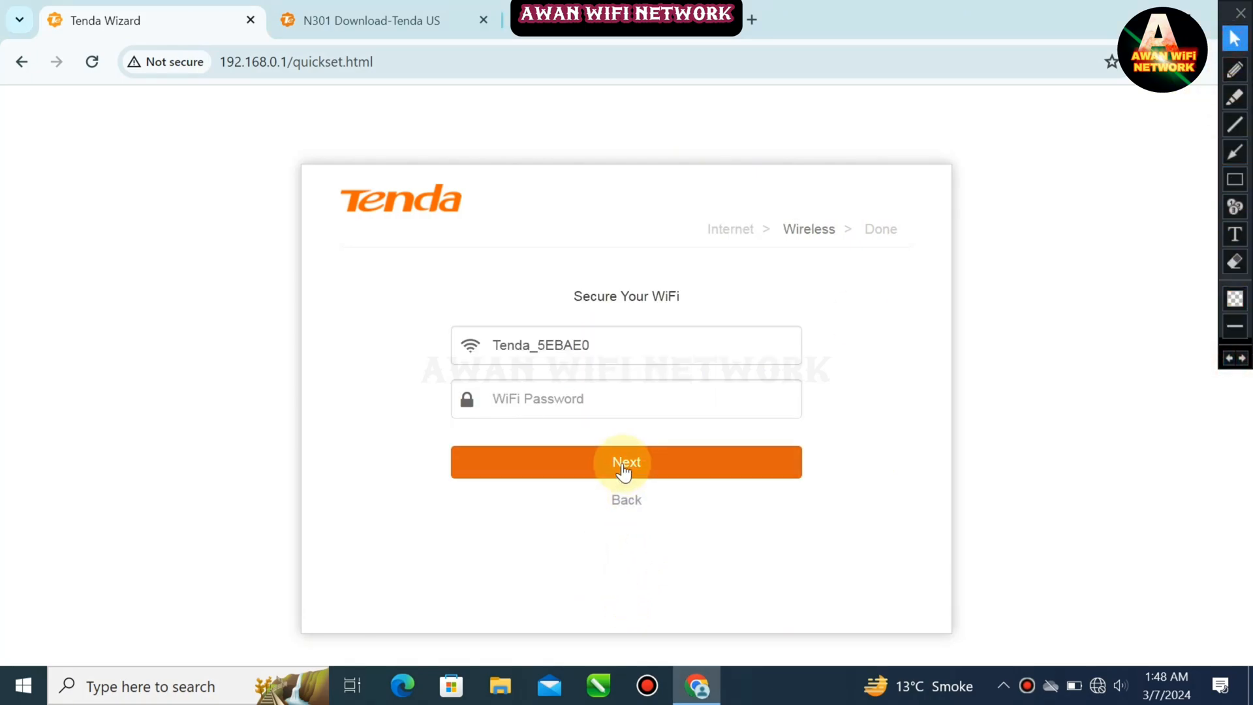
pyautogui.click(547, 400)
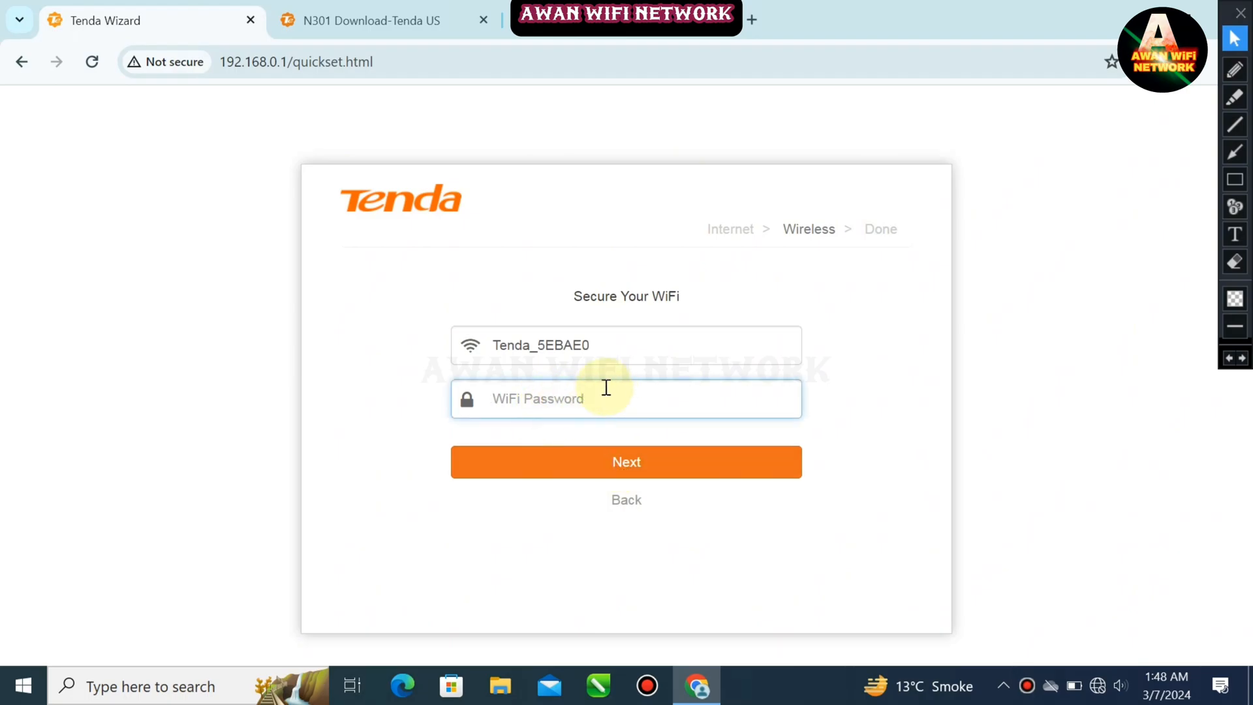
pyautogui.click(651, 454)
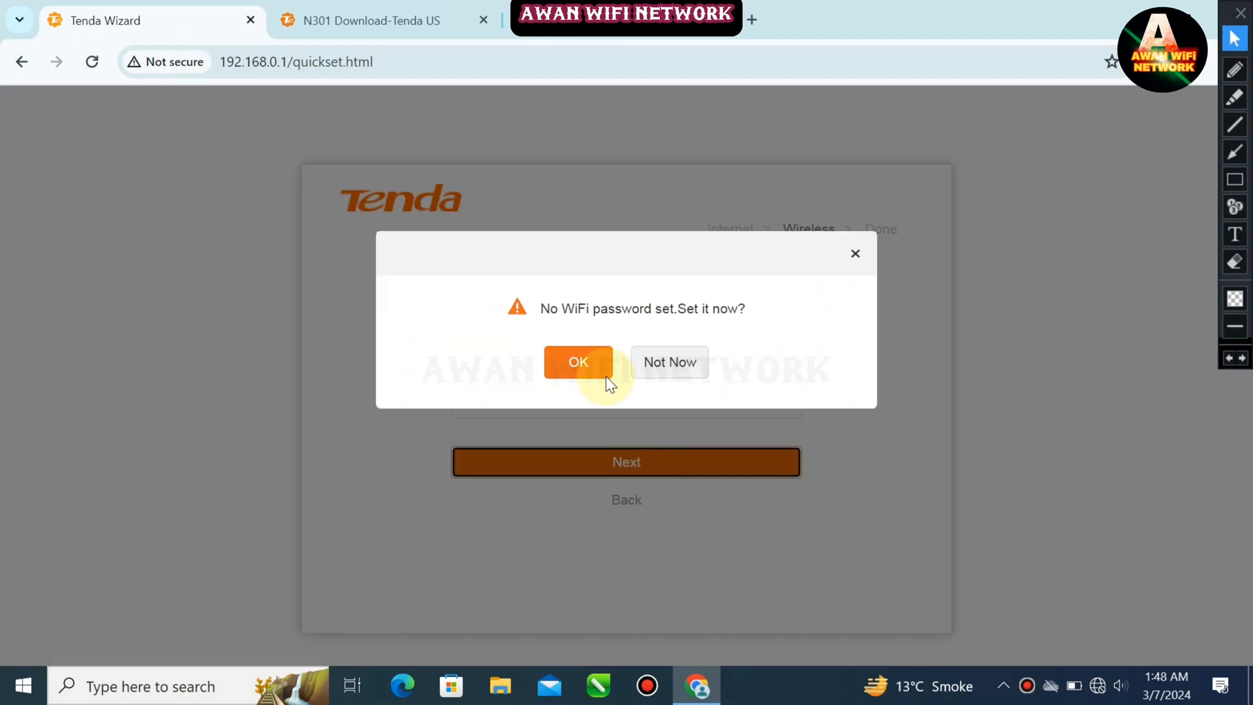
pyautogui.click(578, 362)
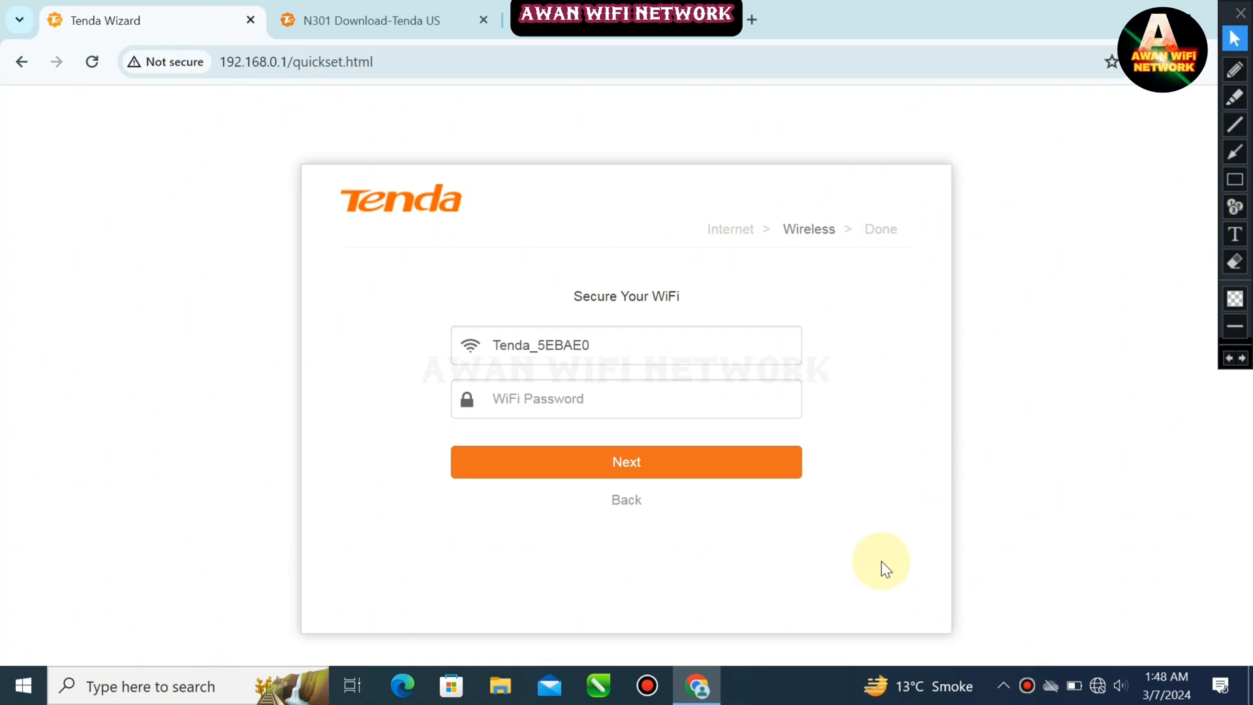
pyautogui.click(661, 460)
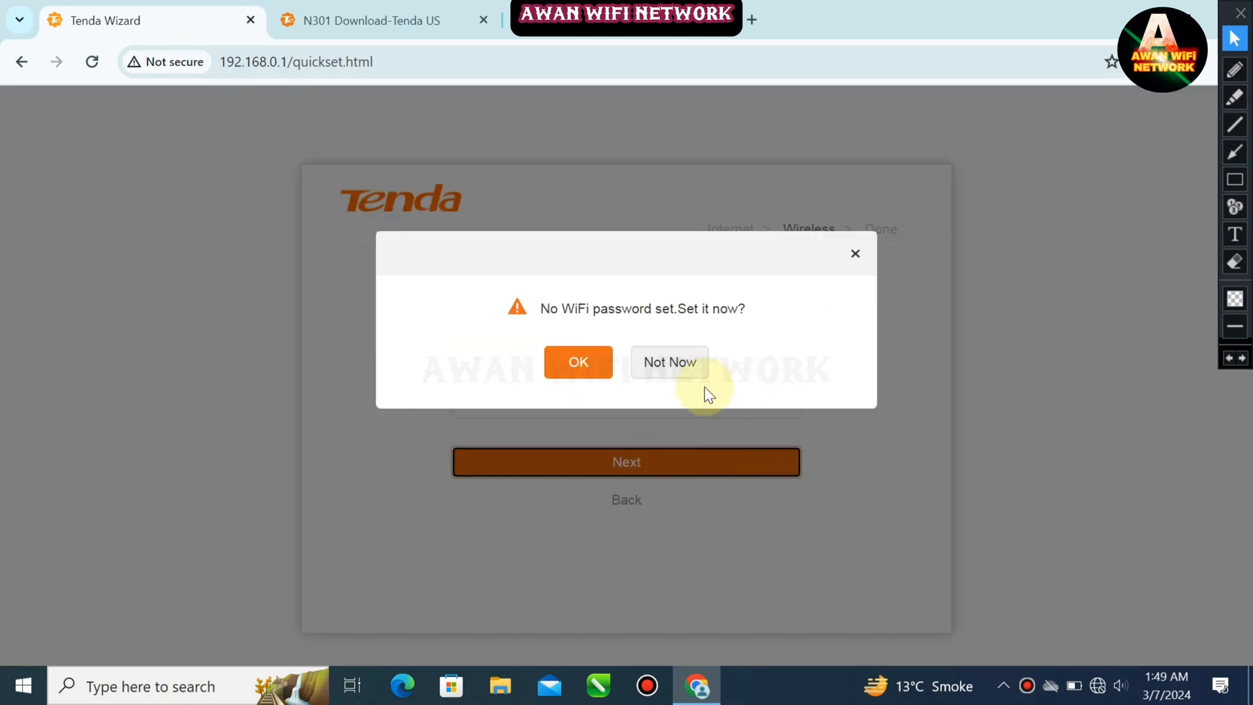
pyautogui.click(671, 362)
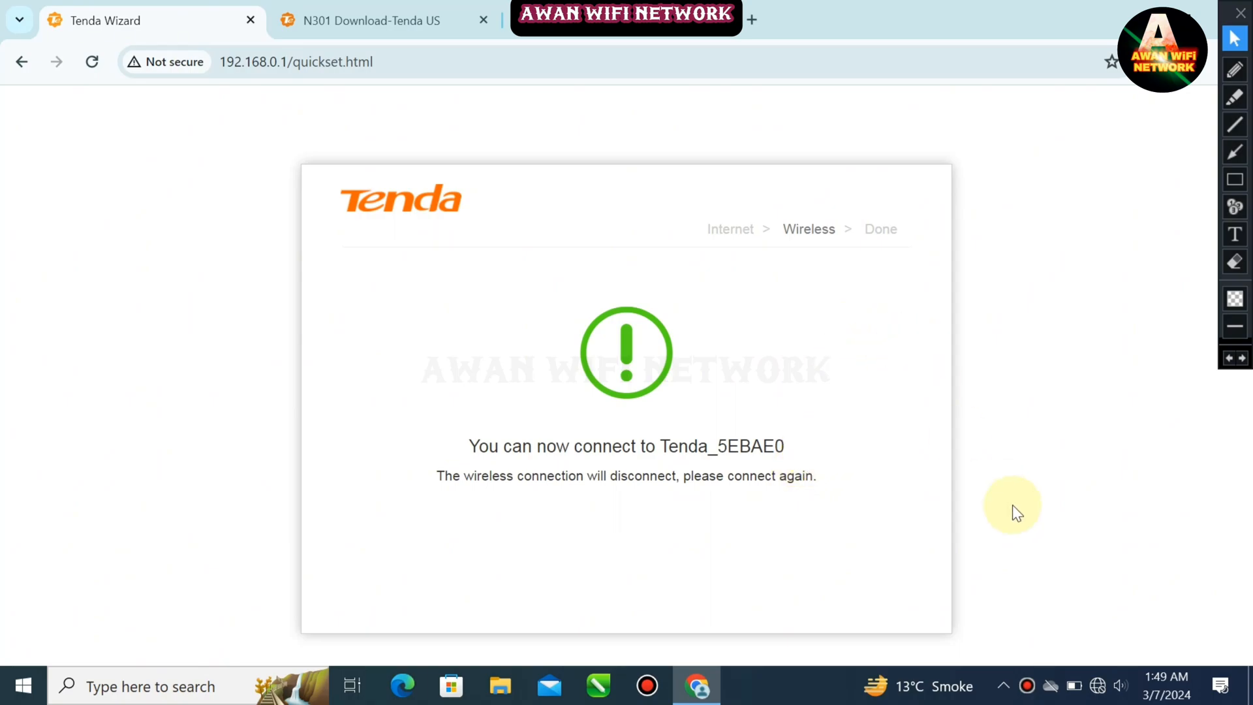
# Check the Wi-Fi connection and reload the page to open the router dashboard
pyautogui.click(1097, 687)
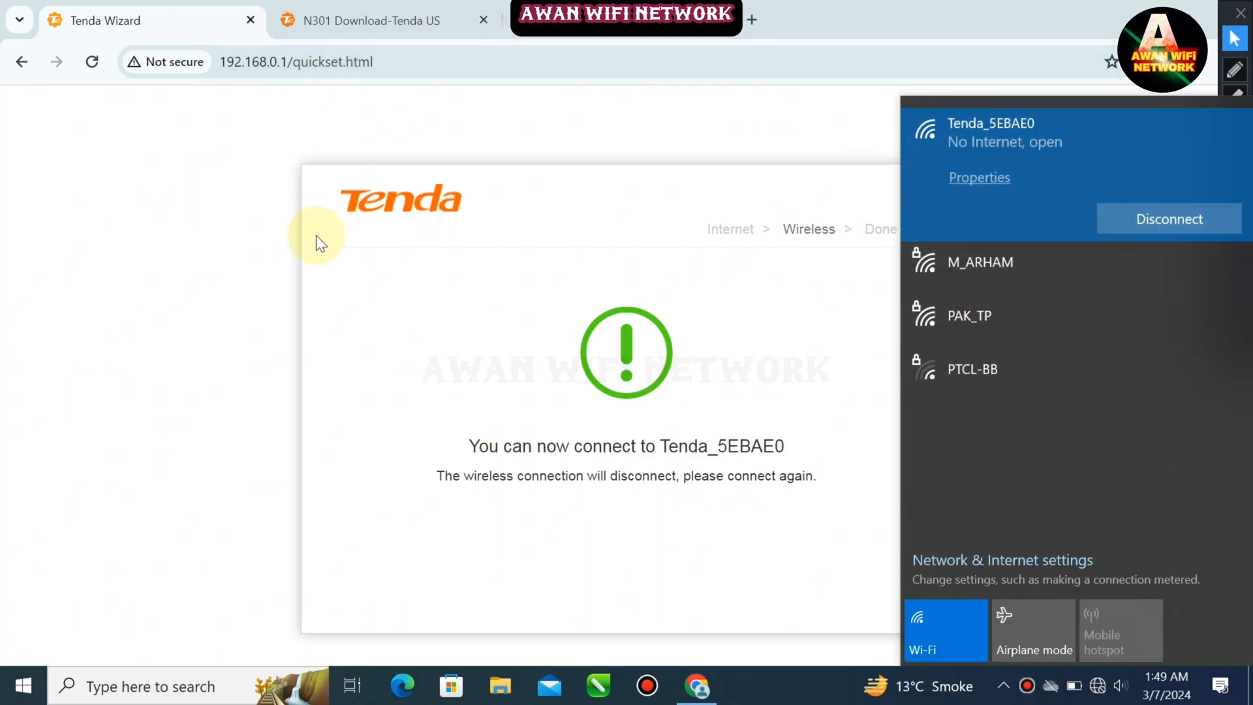
pyautogui.click(100, 64)
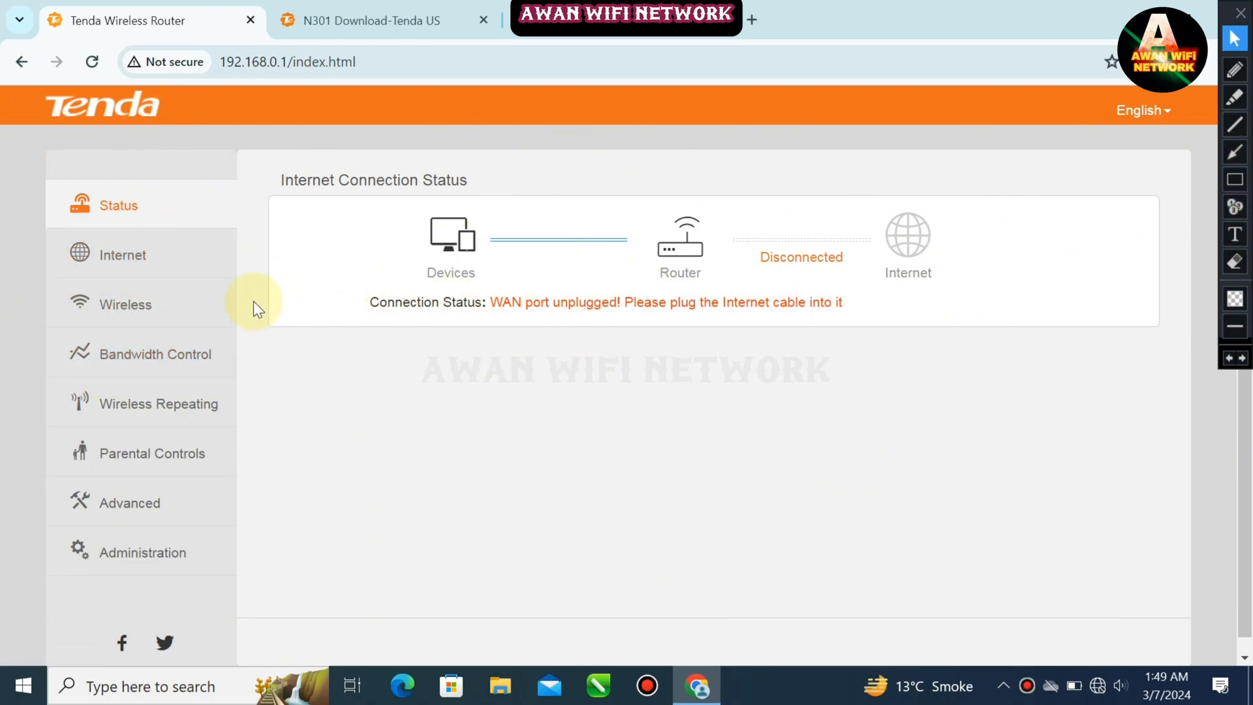
# Browse the router's Internet, Wireless, Bandwidth Control and Wireless Repeating settings pages
pyautogui.click(121, 256)
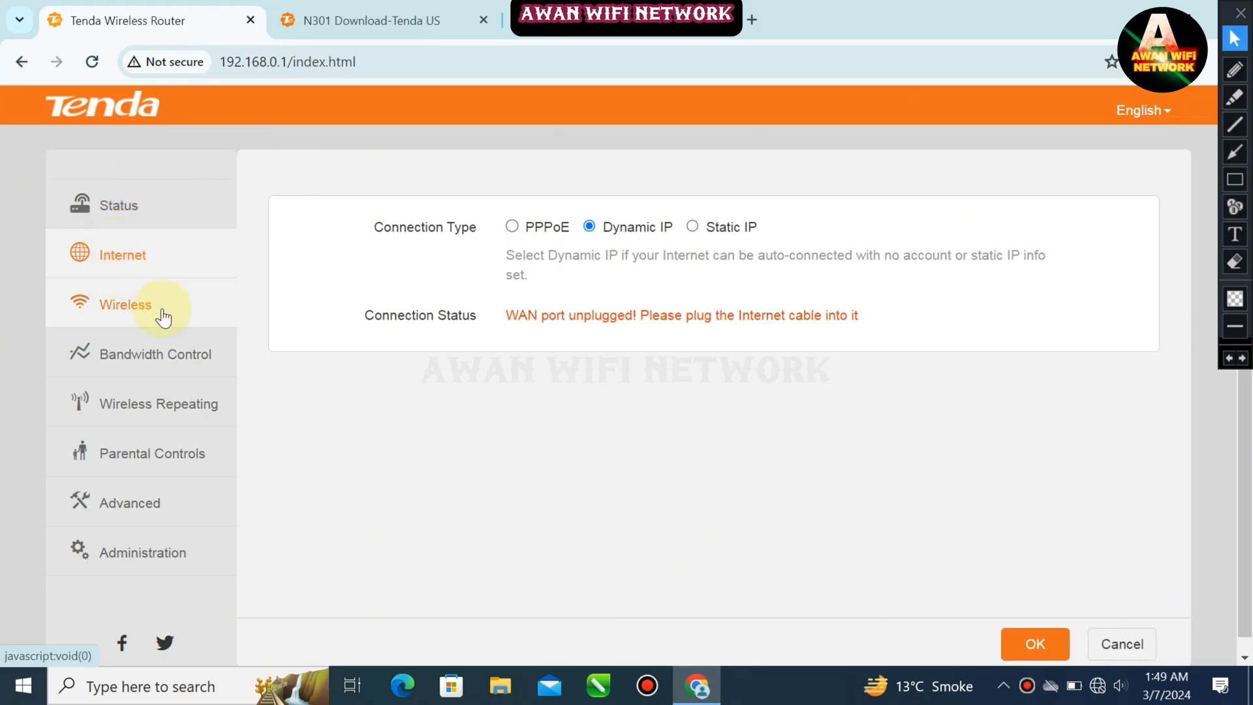
pyautogui.click(161, 312)
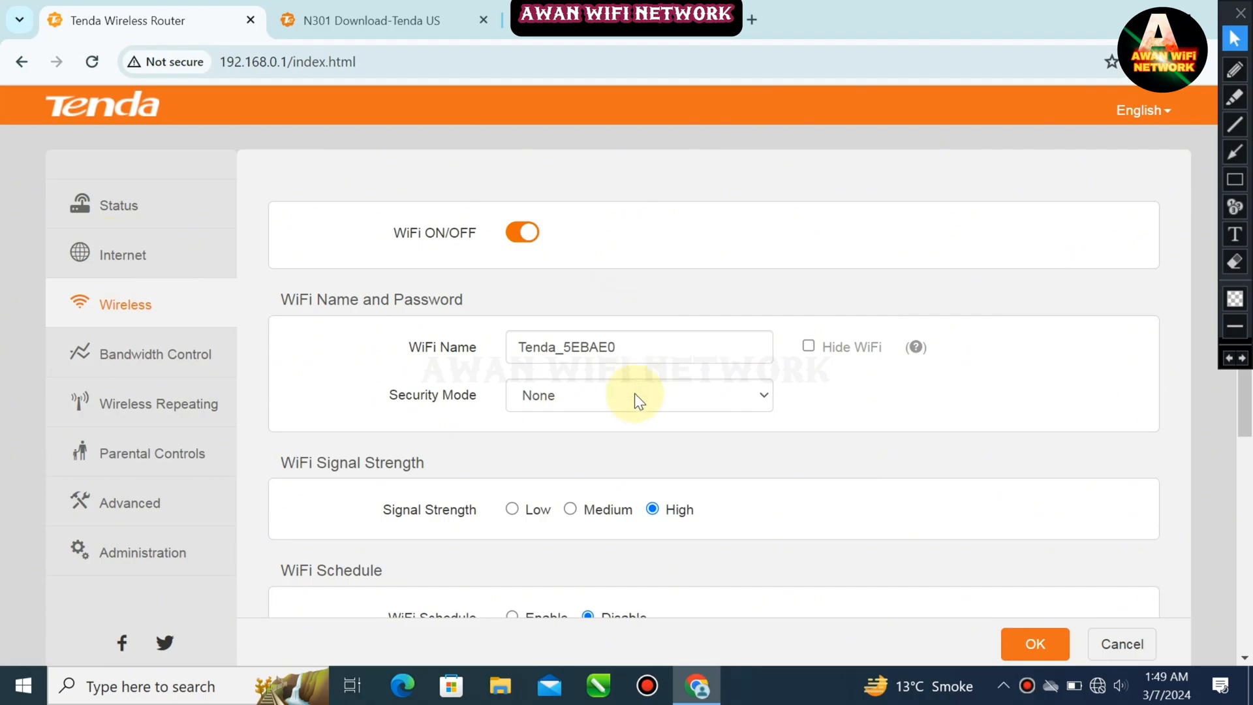
pyautogui.scroll(-5, 624, 374)
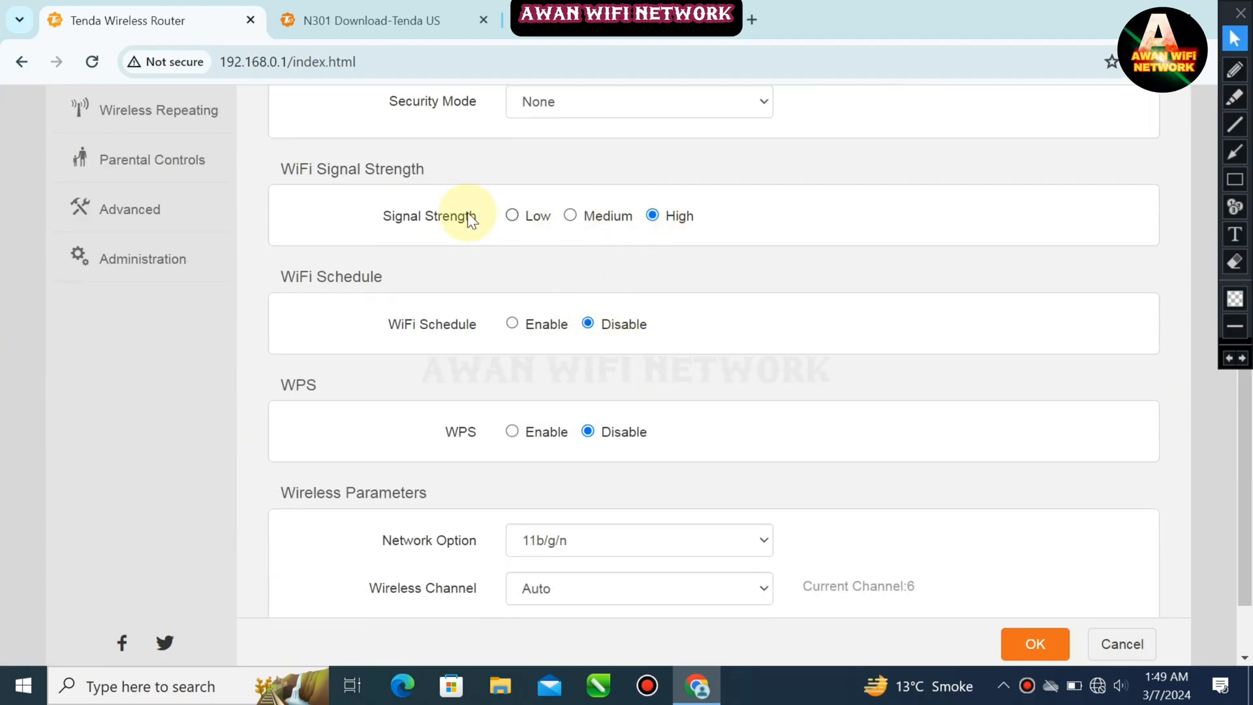
pyautogui.scroll(-1, 682, 307)
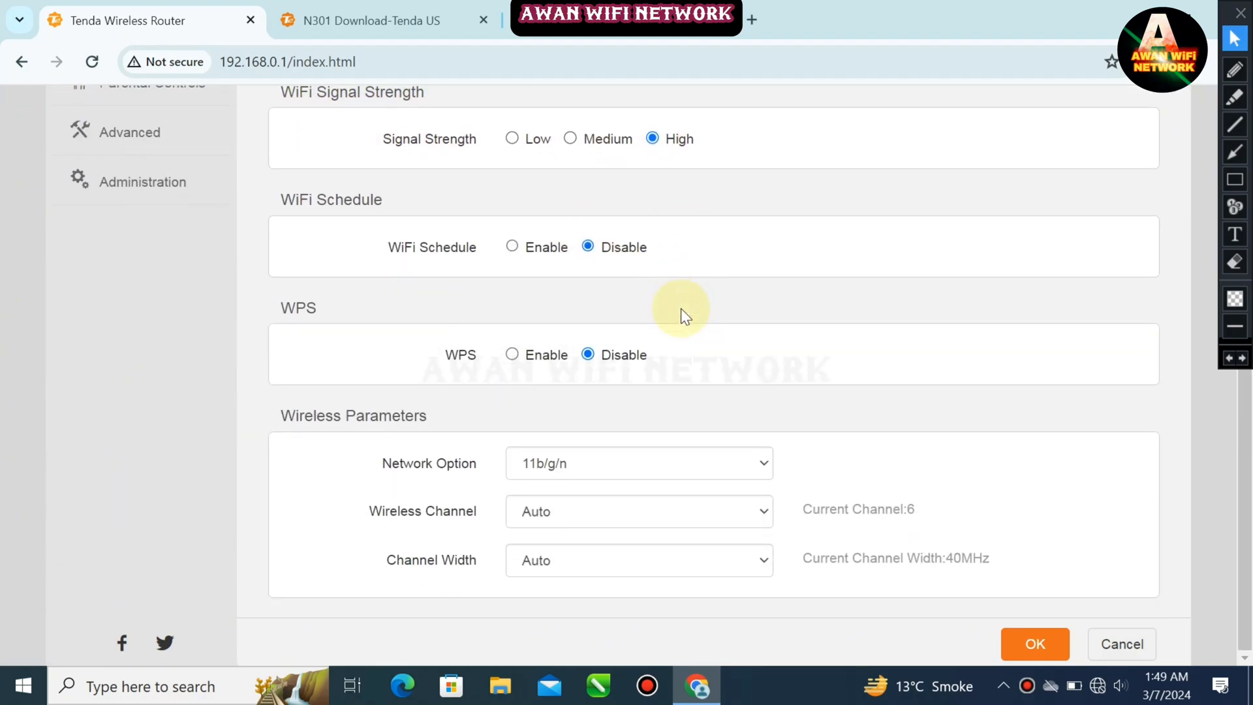
pyautogui.scroll(5, 257, 286)
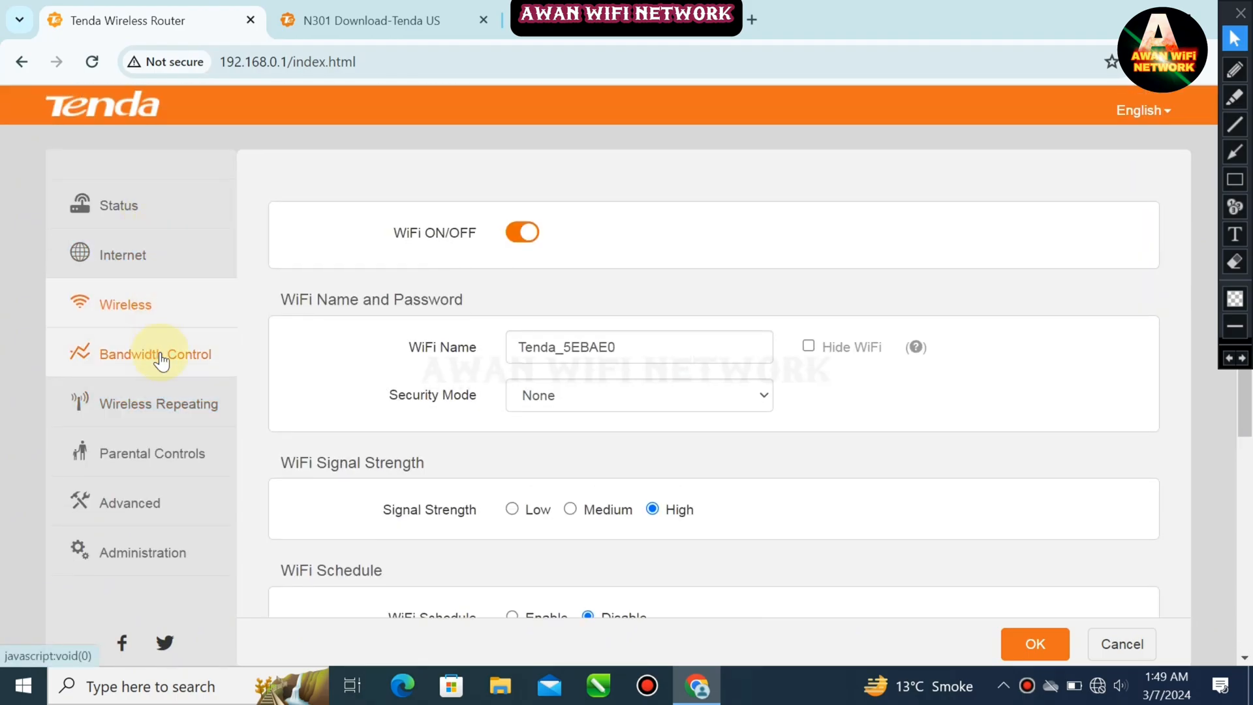
pyautogui.click(161, 360)
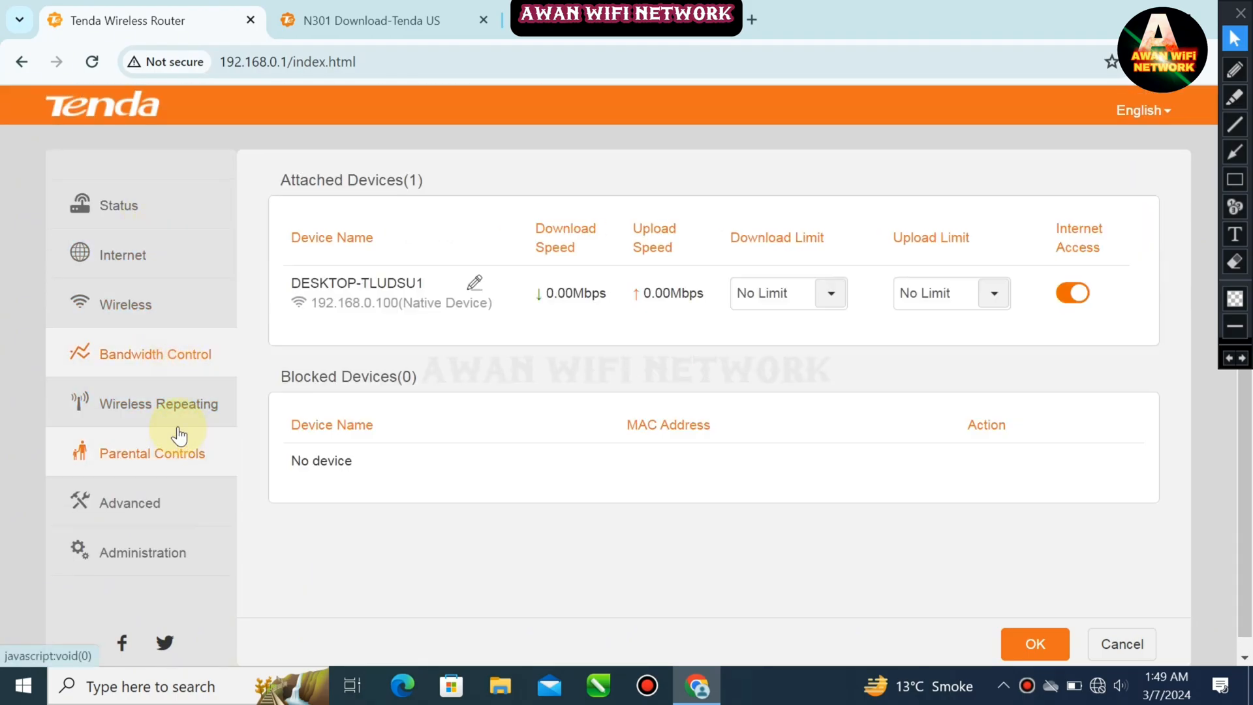
pyautogui.click(177, 411)
# Compare the firmware version on the Tenda download page with the router's current firmware version under Administration
pyautogui.click(592, 226)
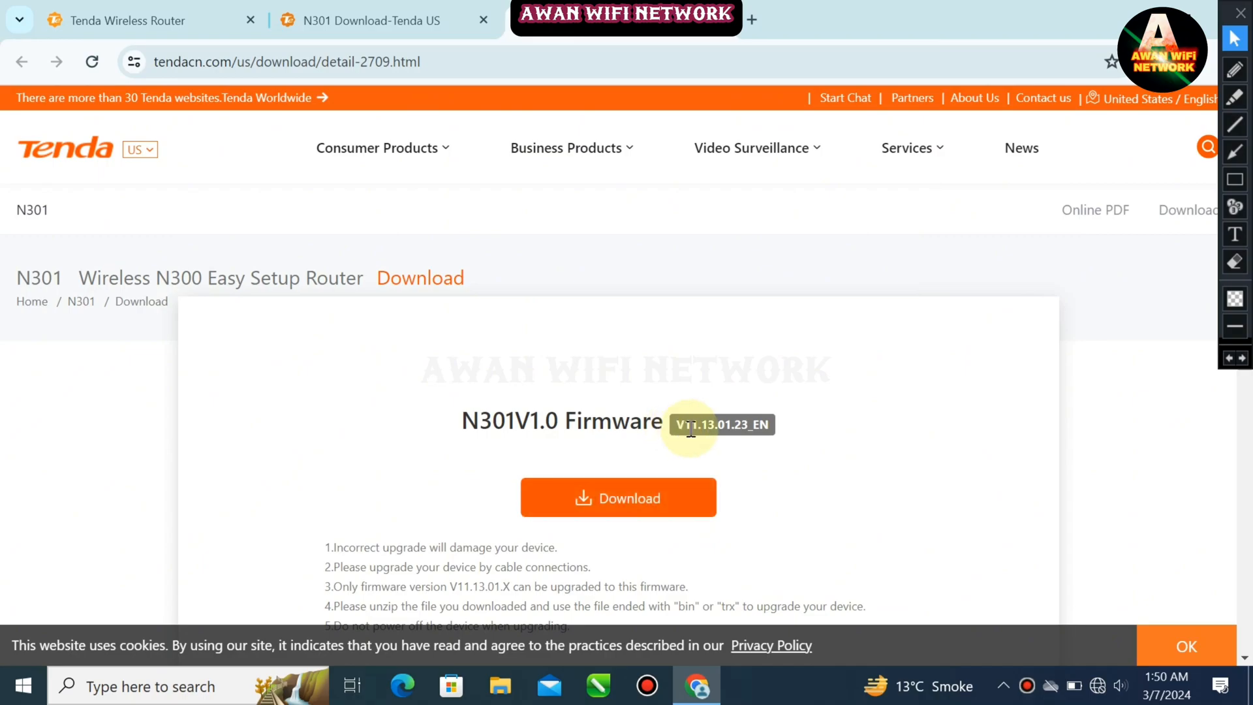
pyautogui.click(343, 6)
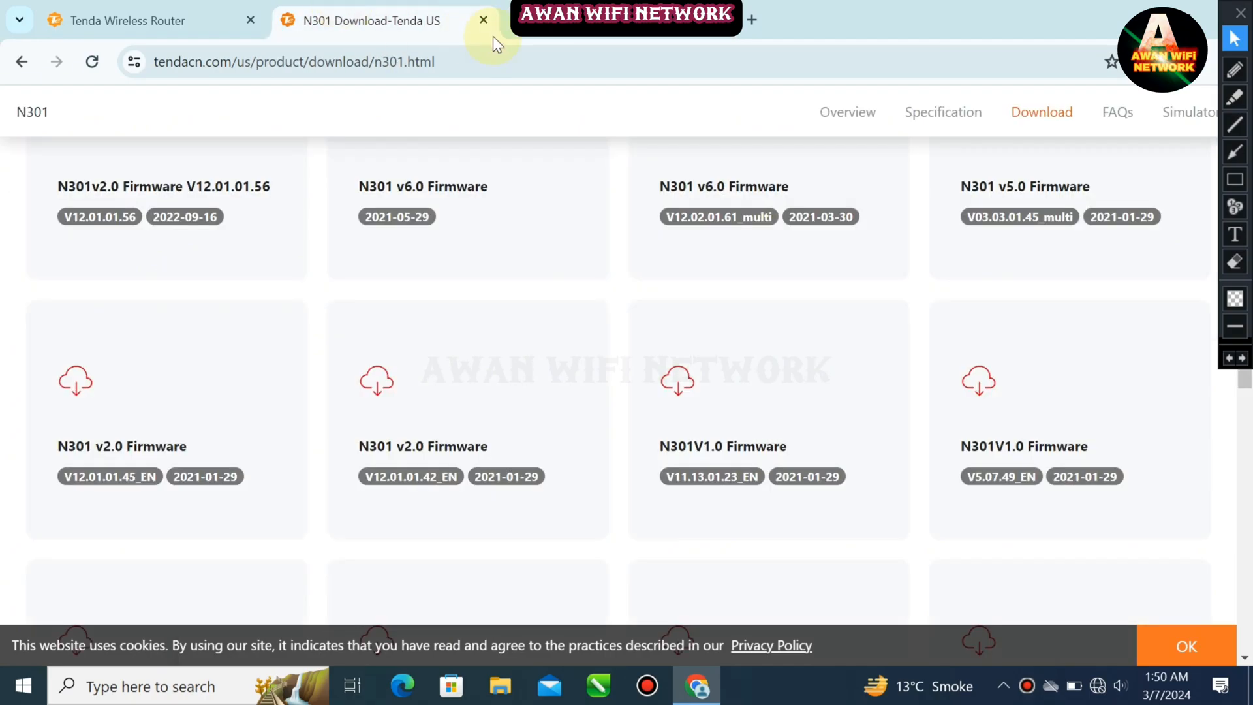
pyautogui.click(184, 15)
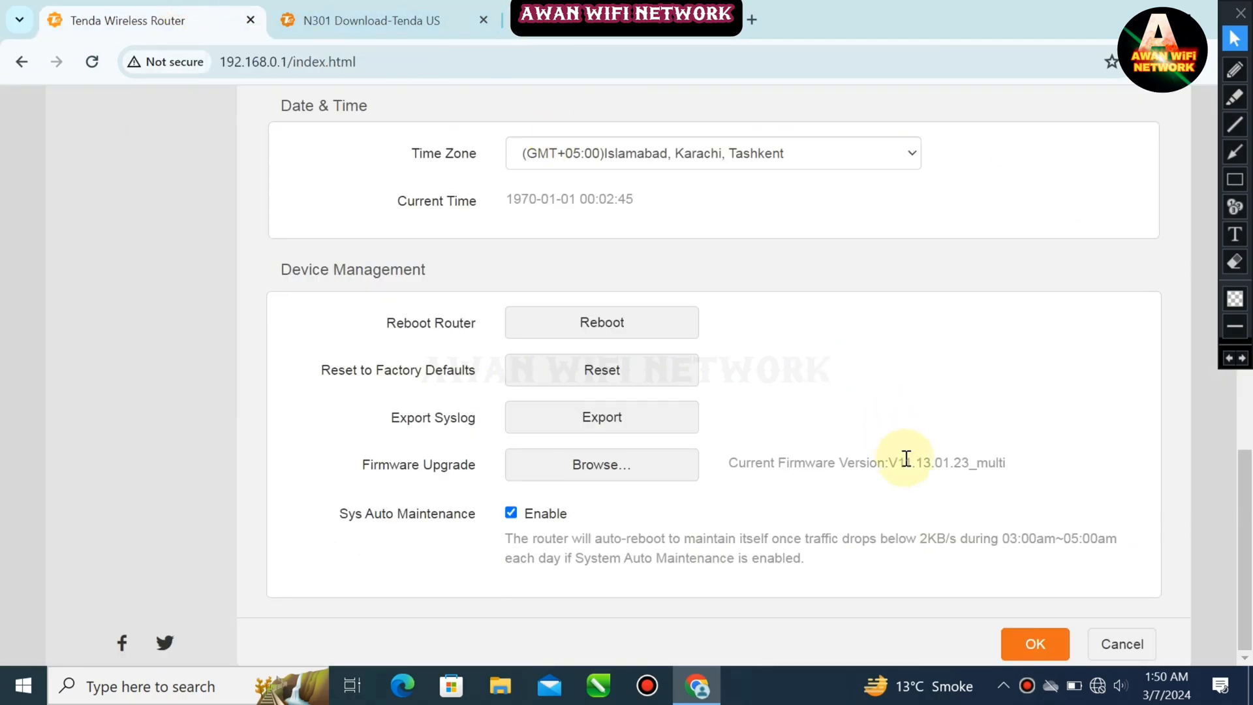
pyautogui.moveTo(892, 462); pyautogui.dragTo(966, 449)
pyautogui.click(912, 385)
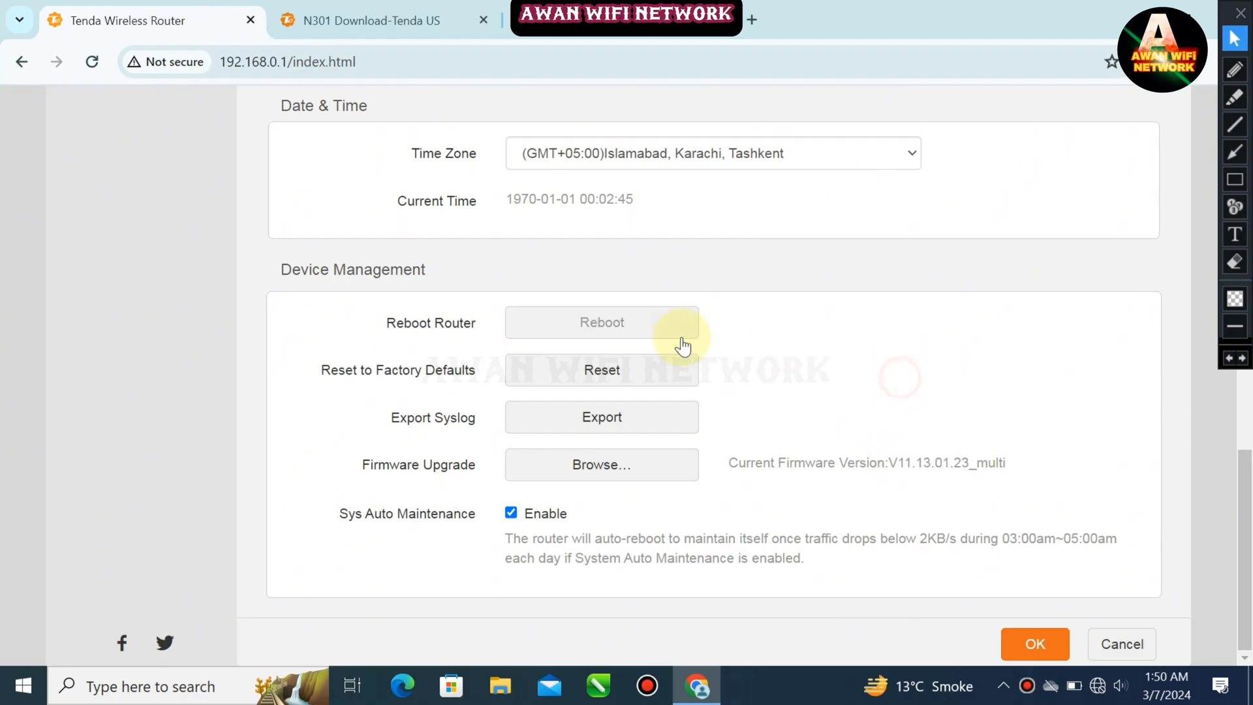
pyautogui.scroll(2, 676, 336)
pyautogui.scroll(10, 672, 331)
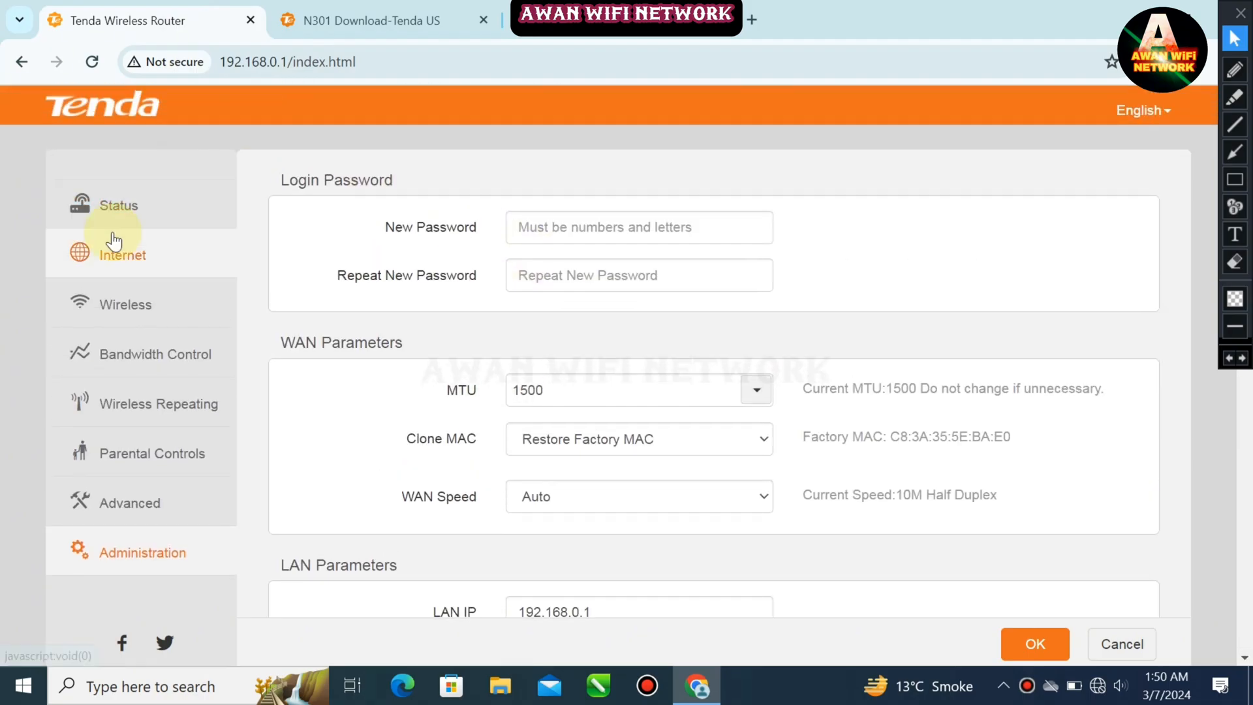
pyautogui.click(132, 247)
pyautogui.click(160, 230)
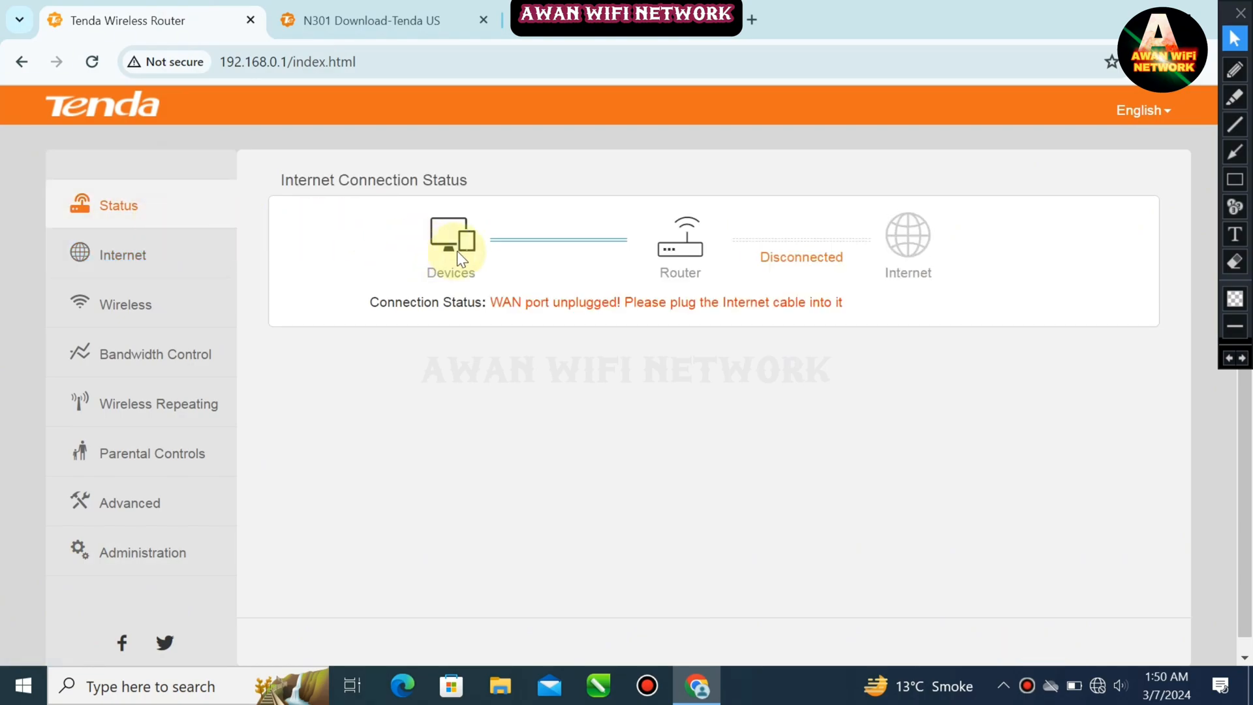